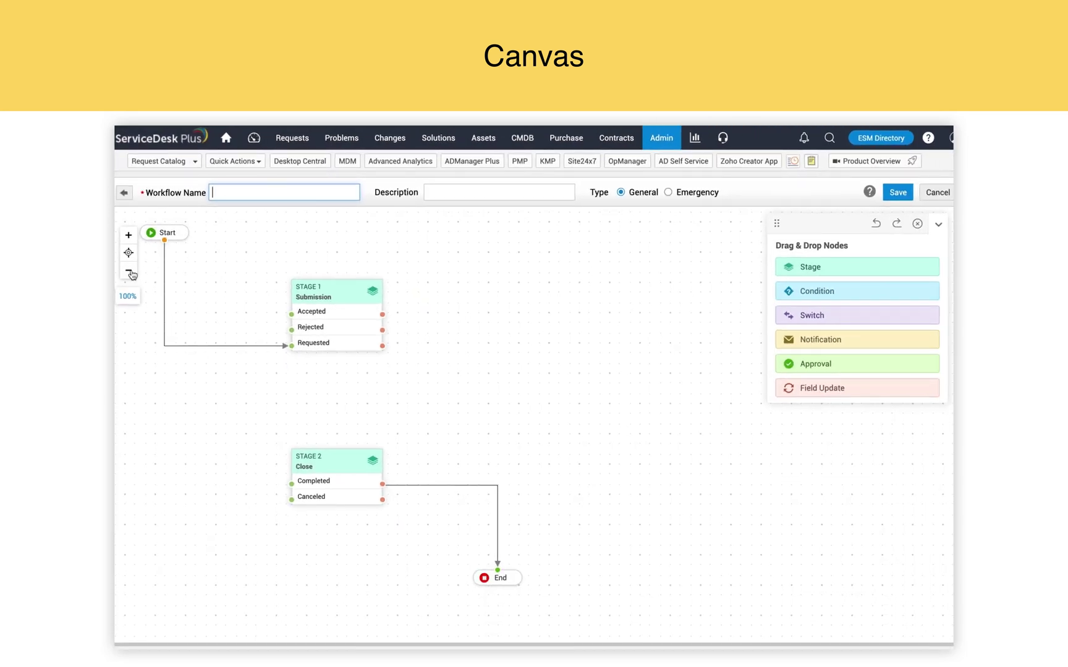
Step: Move the Close stage and the End node further down the canvas to free space below the Submission stage
left_click(129, 271)
left_click(131, 273)
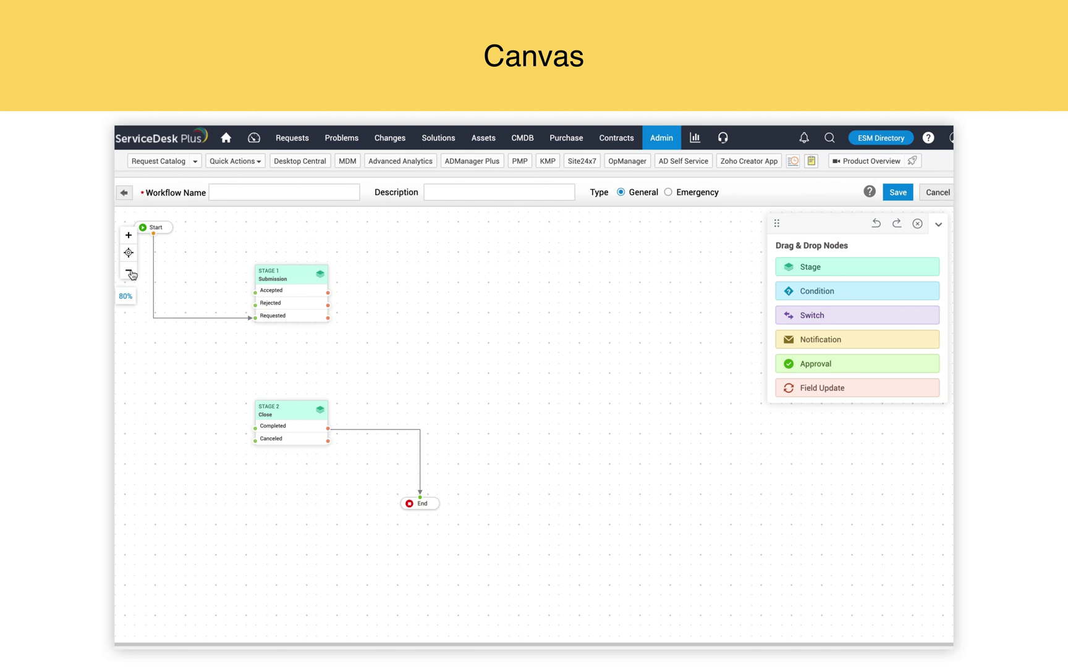
left_click_drag(286, 412, 334, 533)
left_click_drag(423, 512, 502, 617)
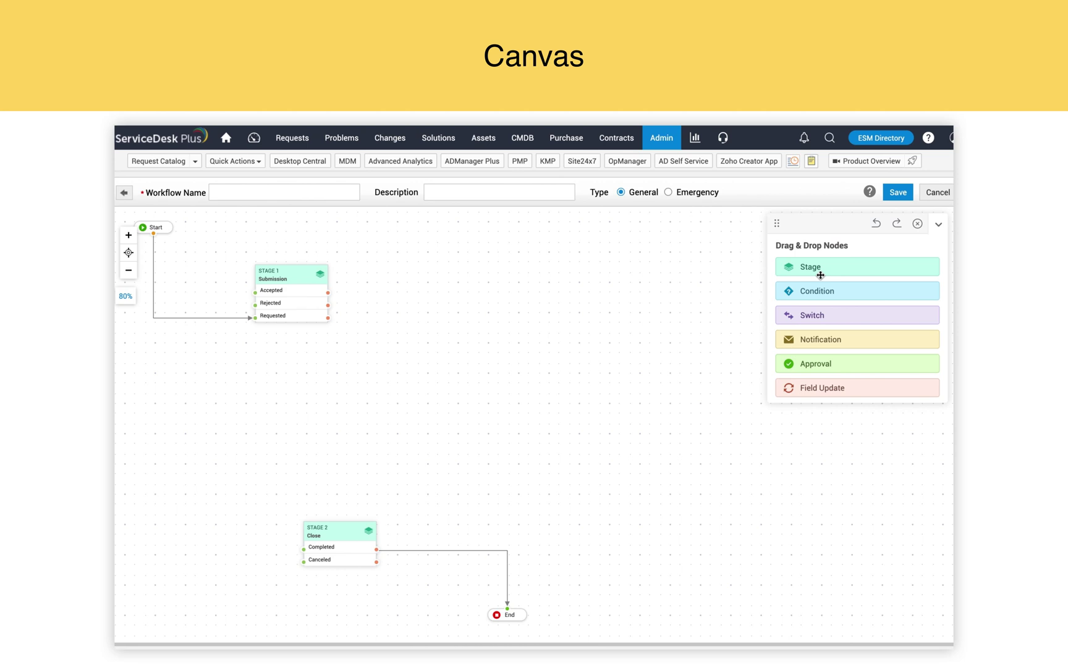
Step: Place a new stage node beside the Submission stage and set its stage to Planning
left_click_drag(829, 265, 550, 275)
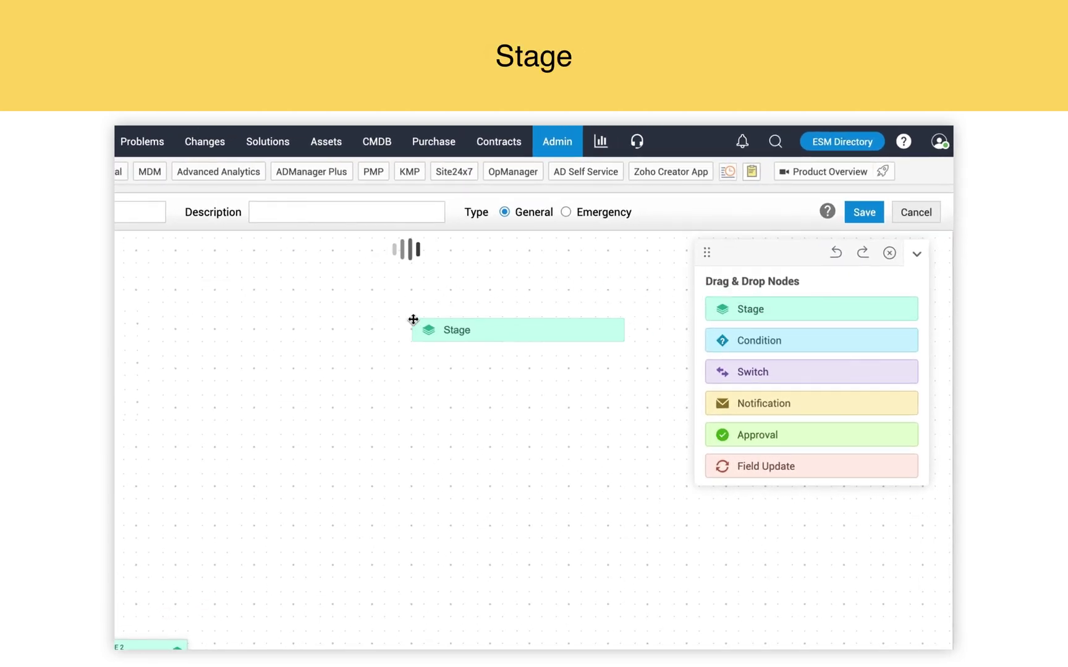
left_click_drag(413, 319, 412, 322)
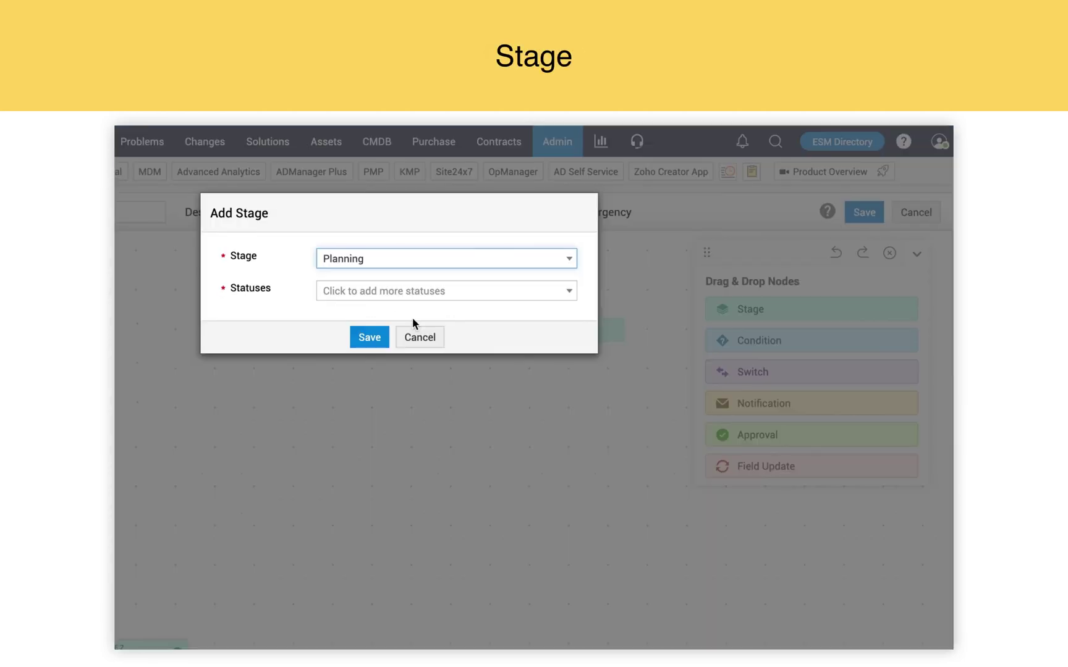
left_click(430, 260)
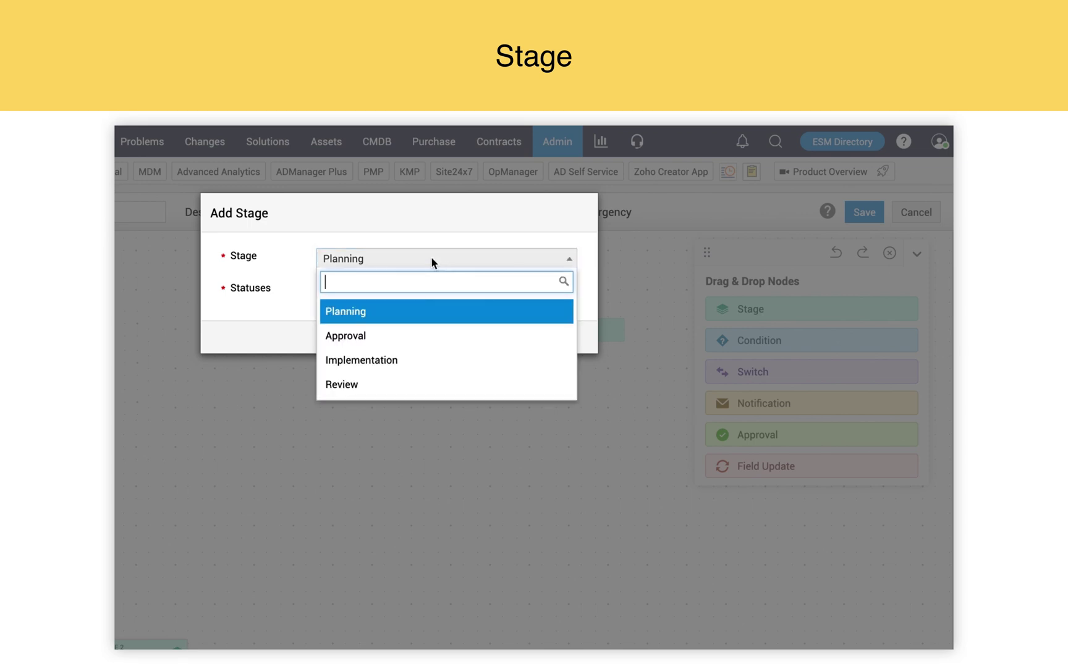
left_click(374, 316)
Step: Give the Planning stage the statuses Approved, Planning In Progress, Requested For Information and Rejected, and save it
left_click(405, 291)
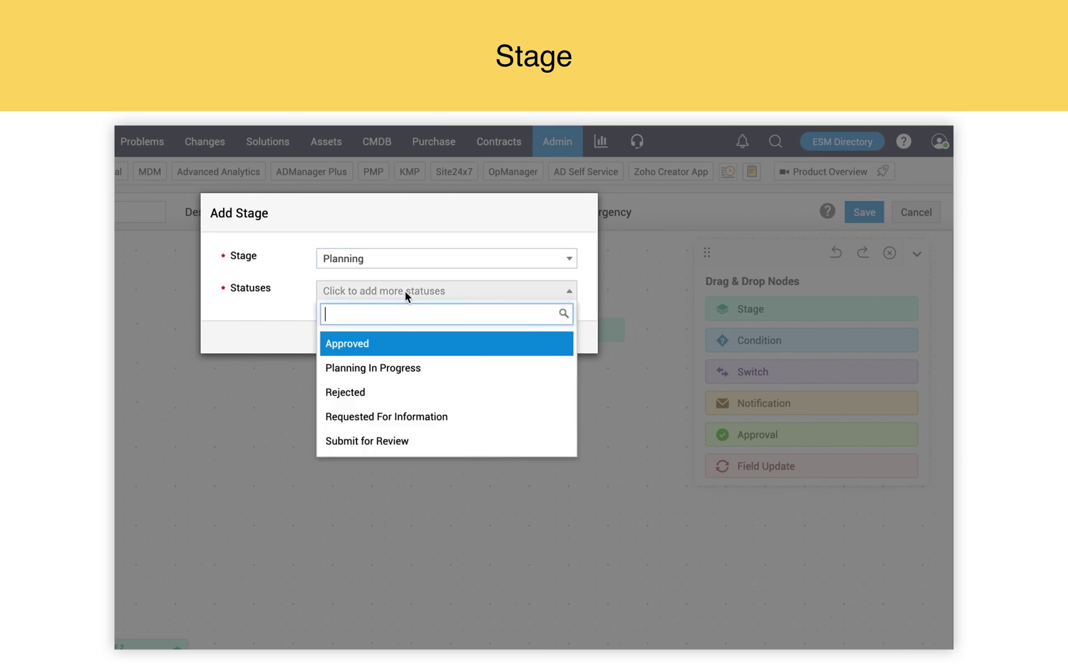
left_click(371, 344)
left_click(413, 328)
left_click(384, 369)
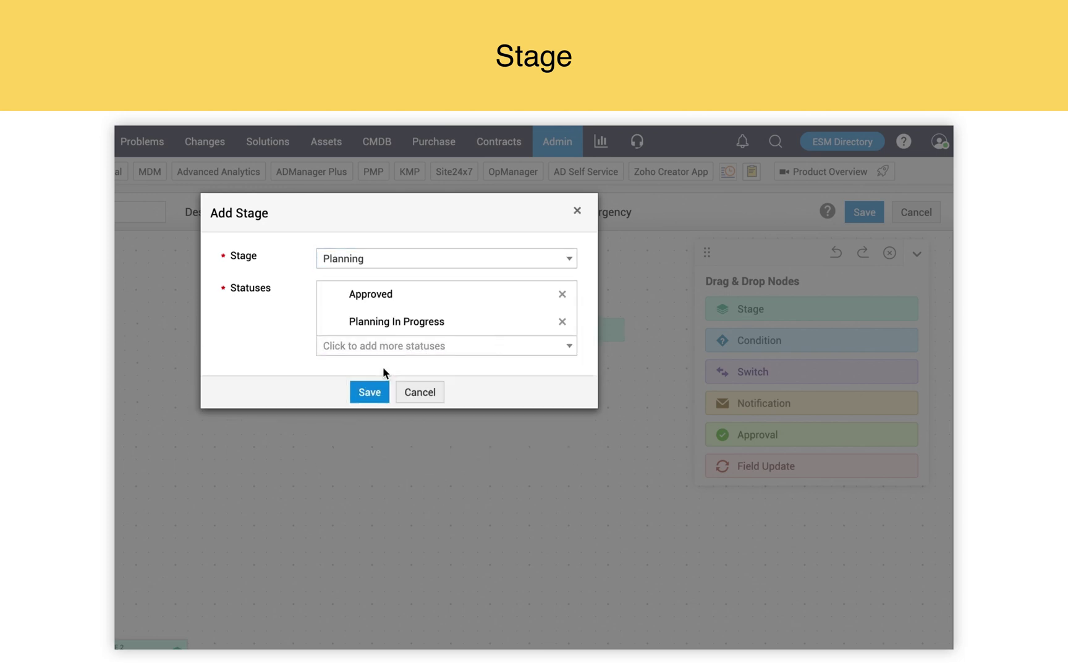
left_click(423, 347)
left_click(377, 423)
left_click(493, 373)
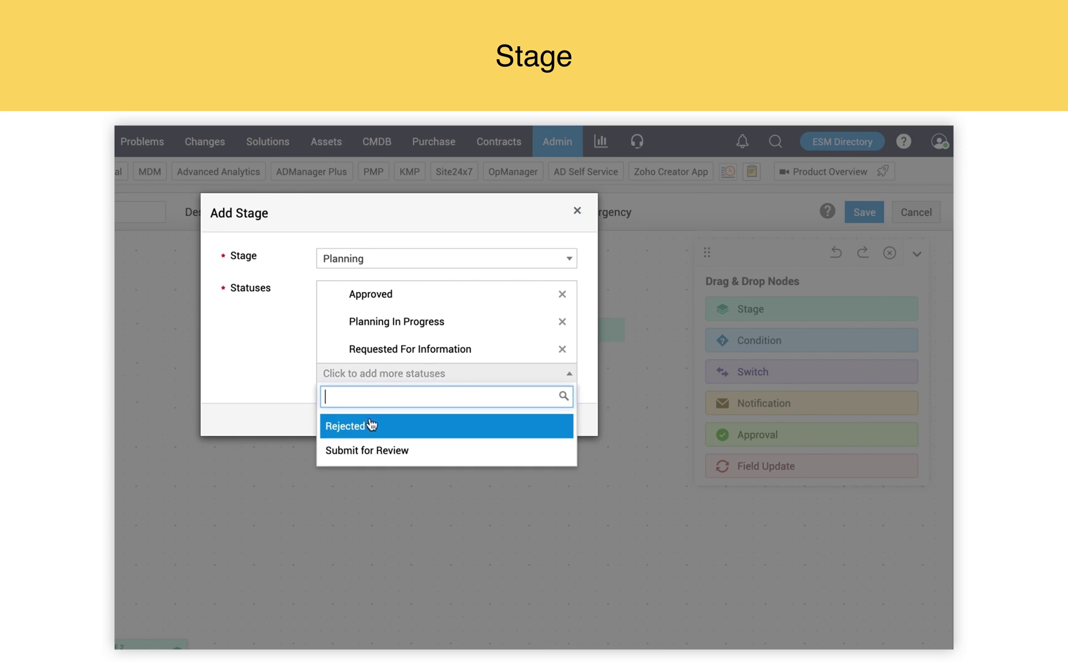
left_click(366, 424)
left_click(365, 445)
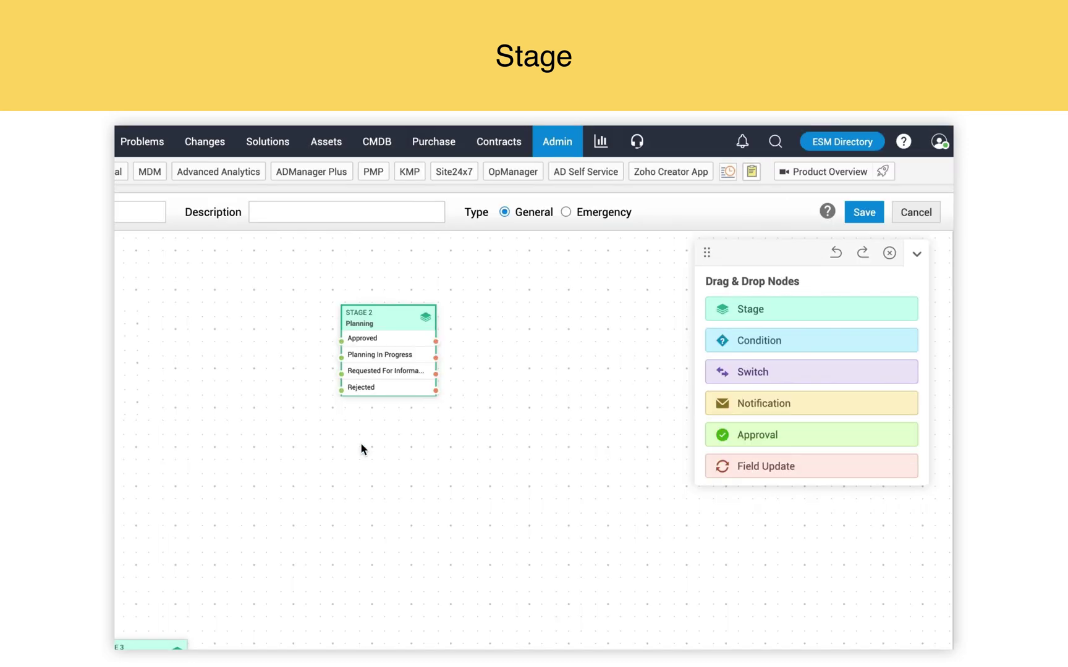
left_click_drag(377, 331, 285, 336)
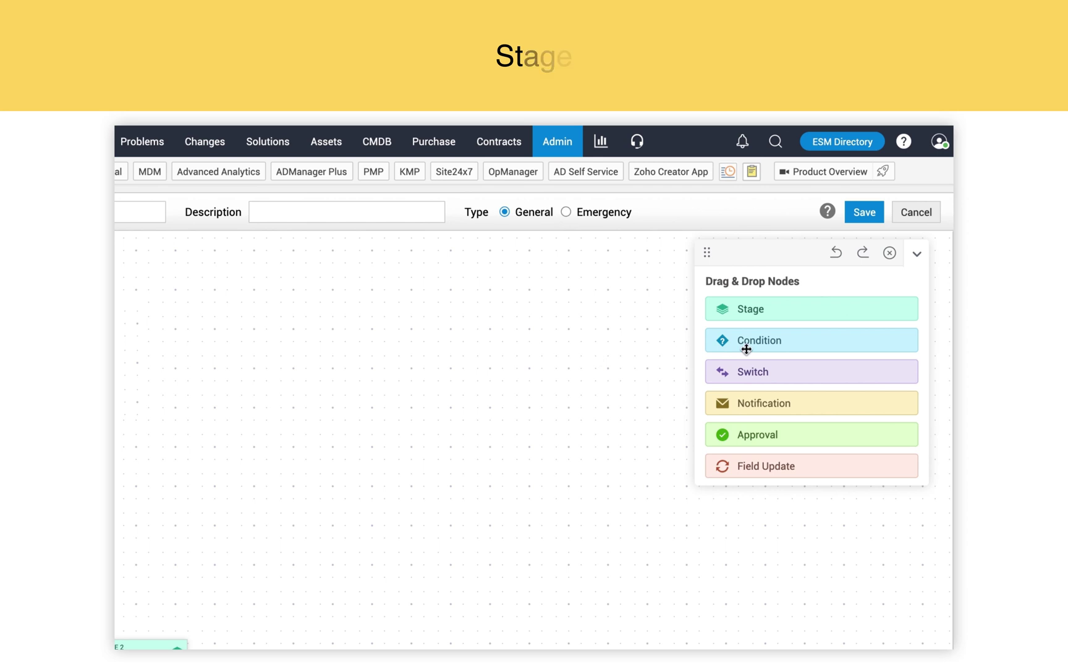
Step: Add a condition node named Major Change with the criterion Change Type is Major
left_click_drag(743, 348, 367, 334)
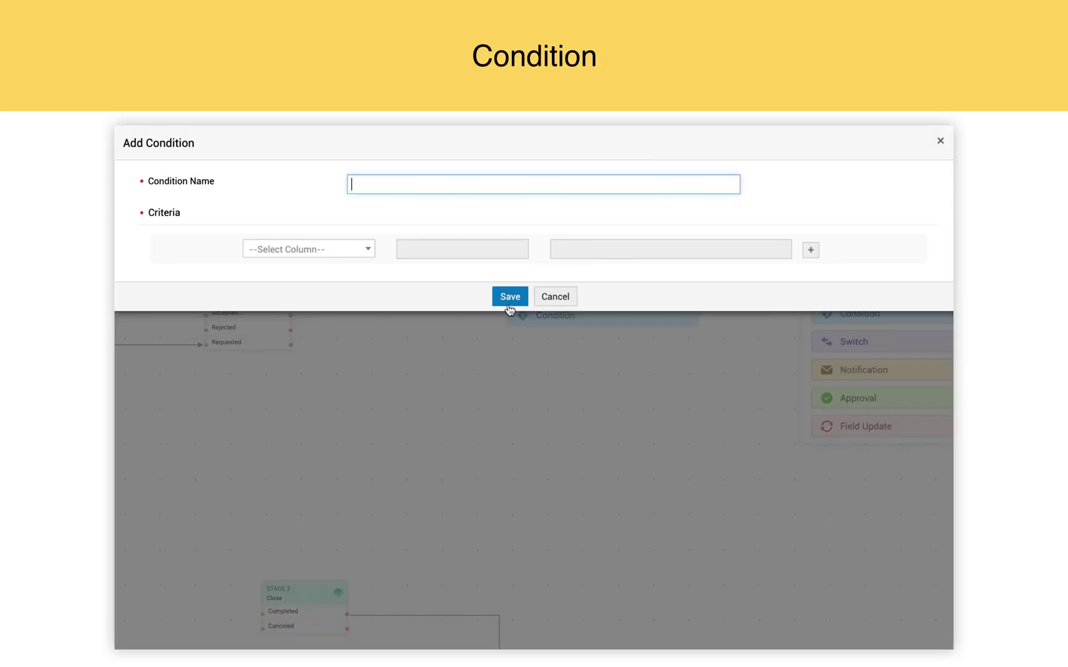
type("Major Change")
left_click(336, 247)
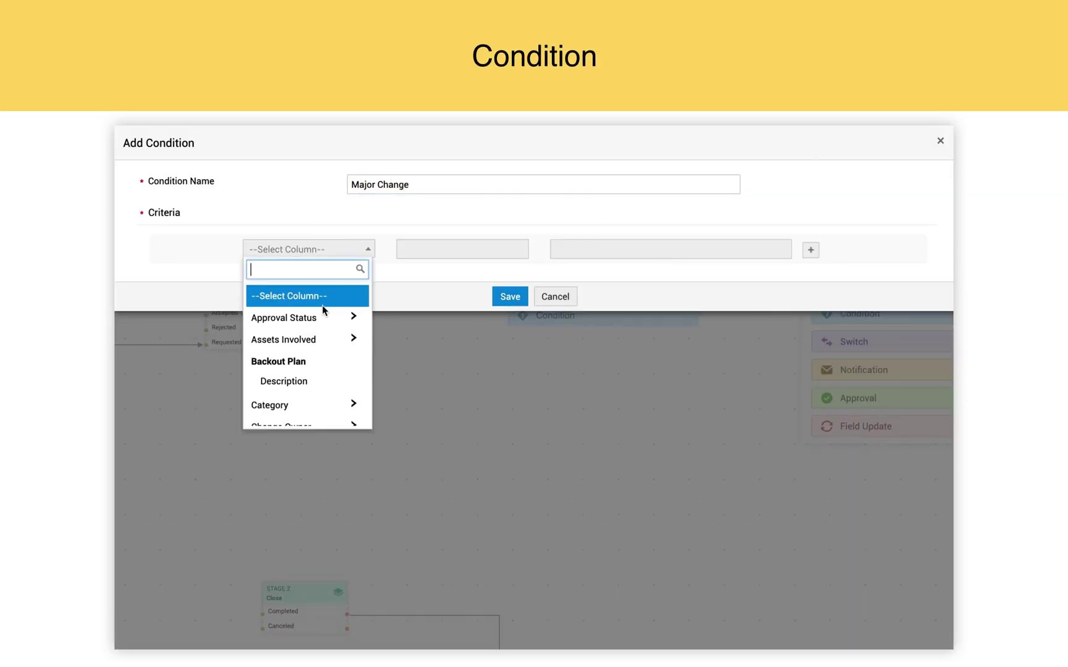
type("chan")
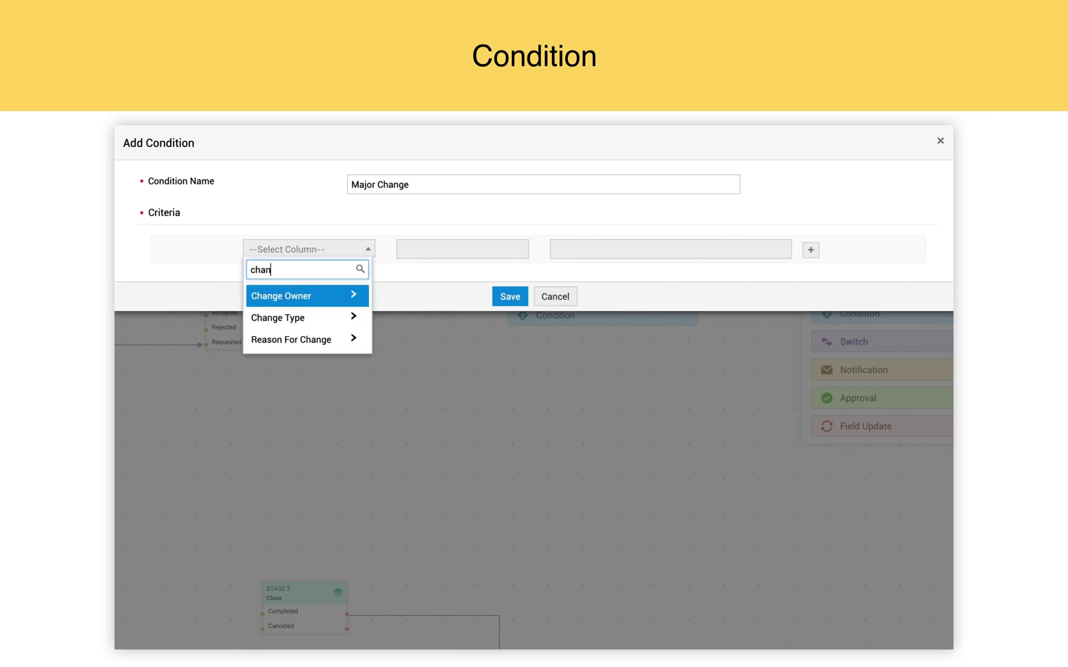
left_click(297, 321)
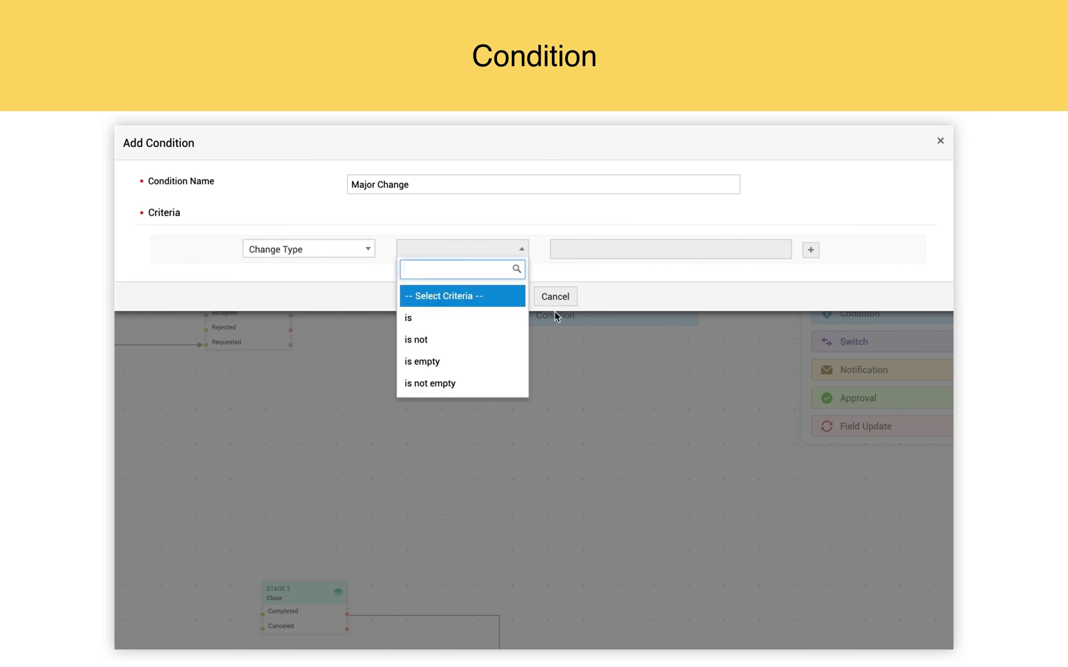
left_click(487, 314)
left_click(619, 275)
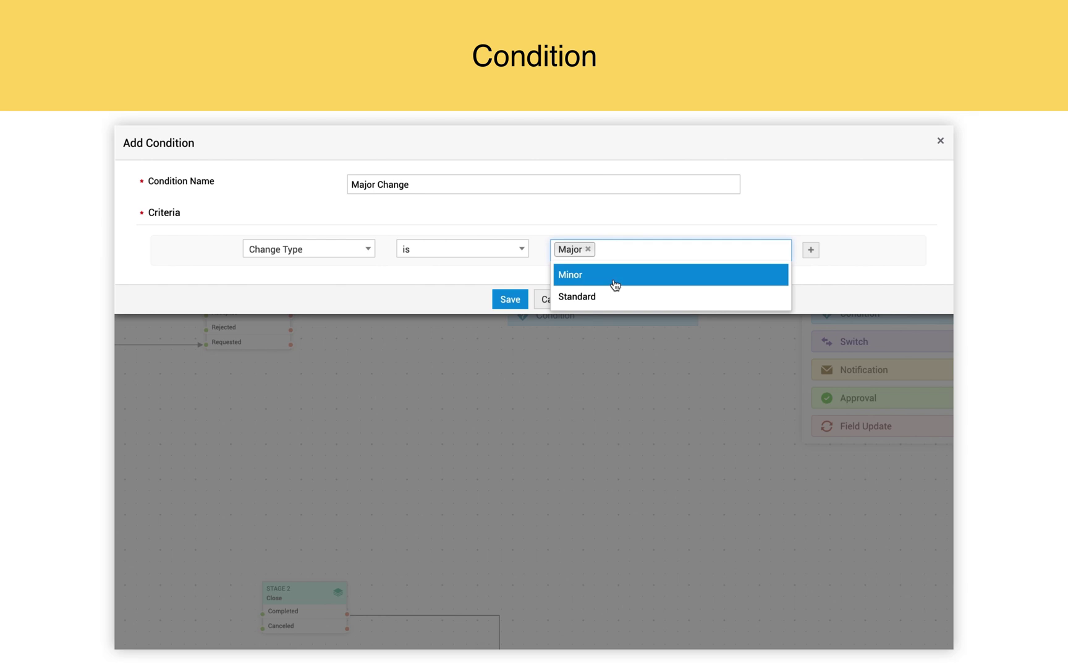
left_click(518, 304)
left_click(513, 300)
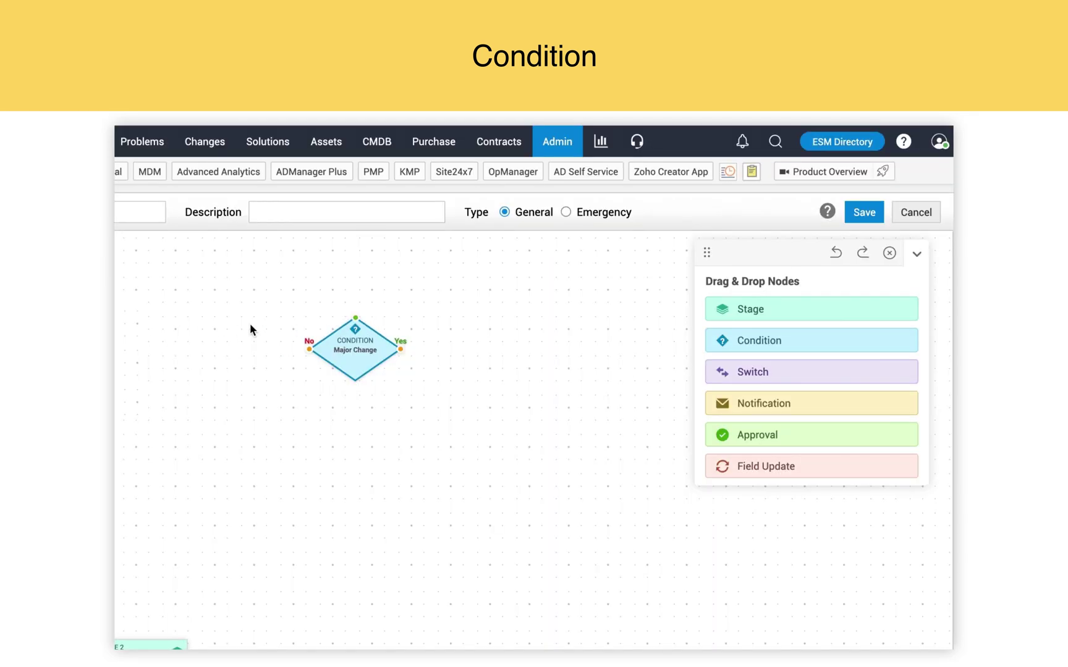
mouse_move(346, 334)
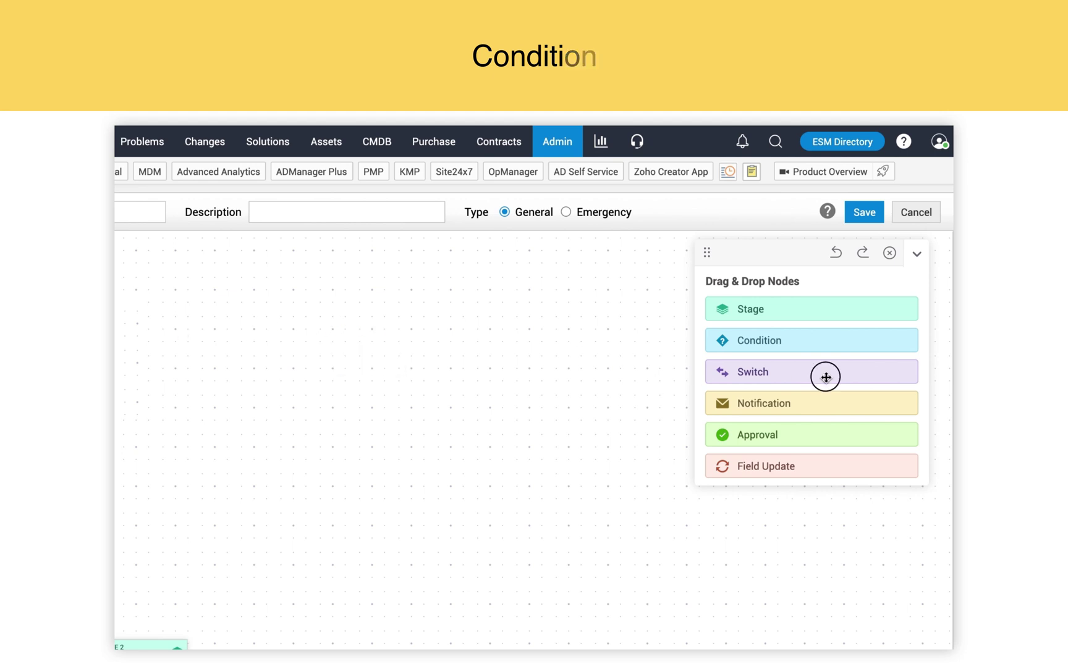
Step: Place a switch node on the canvas and base it on the Risk field
left_click_drag(825, 376, 424, 356)
left_click(410, 255)
type("ri")
left_click(370, 336)
Step: Save the Risk switch with the values High, Low and Medium, and delete the node from the canvas
left_click(399, 291)
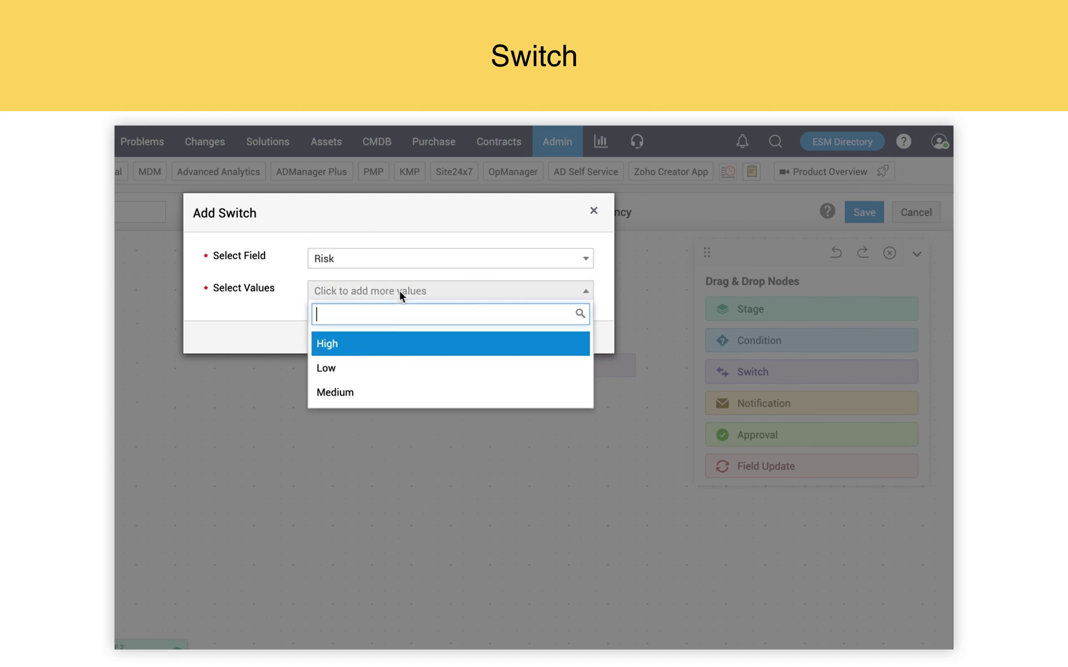
left_click(342, 345)
left_click(405, 319)
left_click(348, 371)
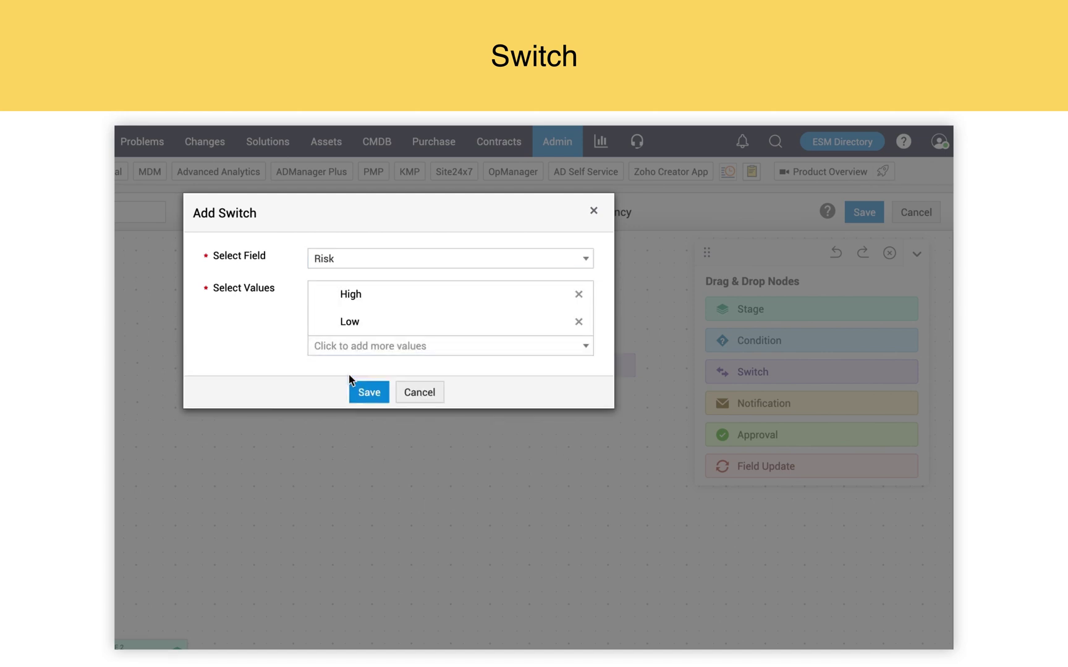
left_click(350, 348)
left_click(362, 400)
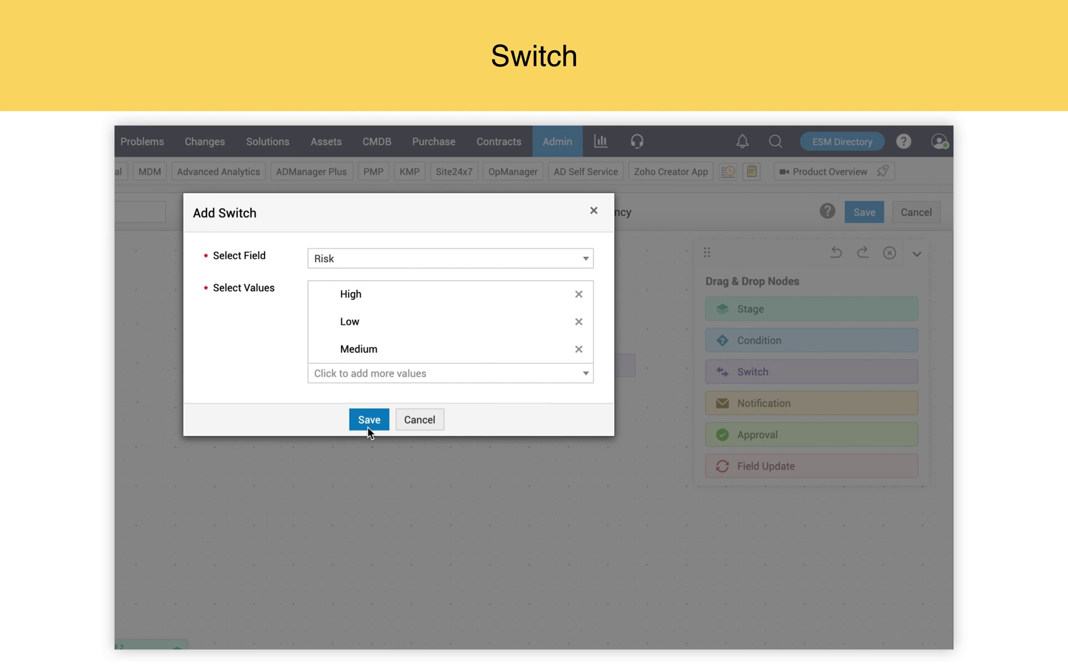
left_click(369, 421)
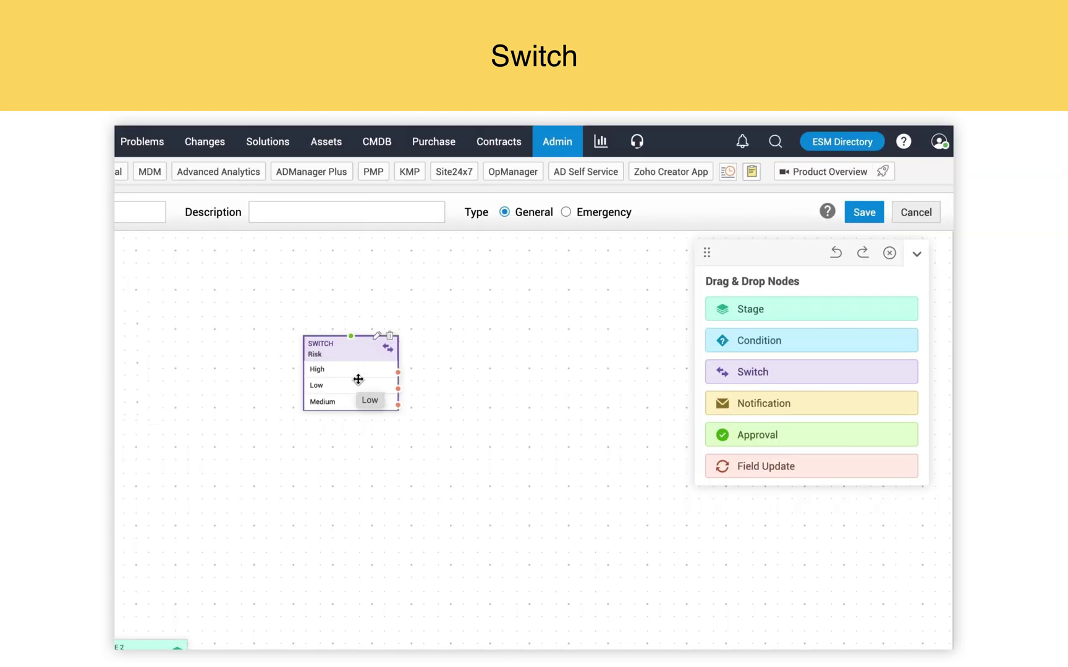
left_click(390, 335)
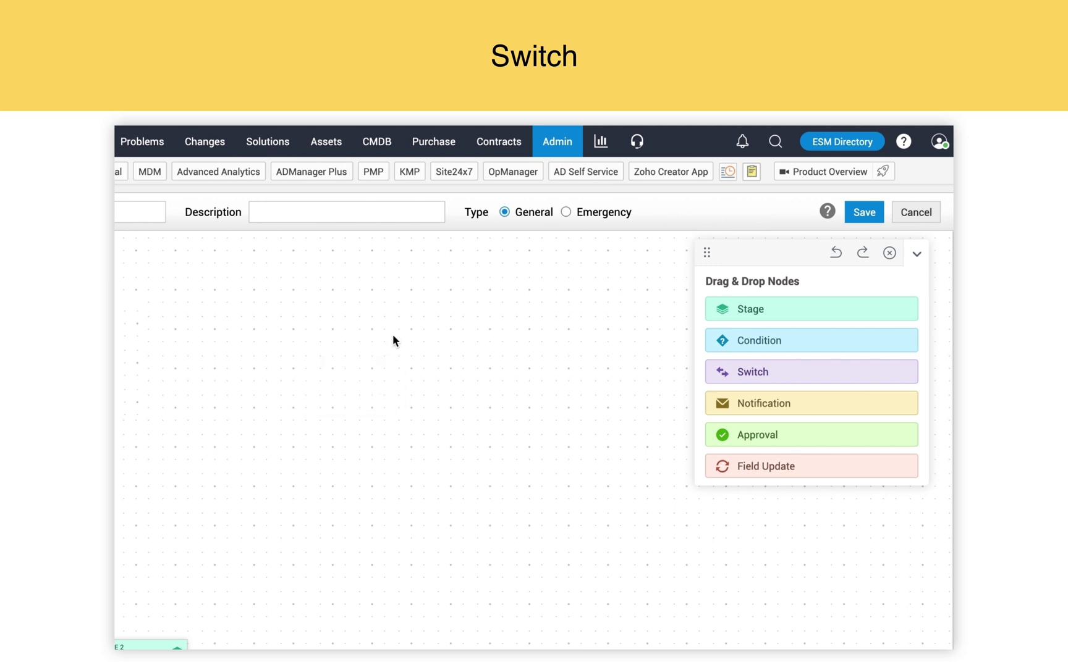
Step: Place a notification node on the canvas and select an existing notification for it
left_click_drag(767, 405, 476, 349)
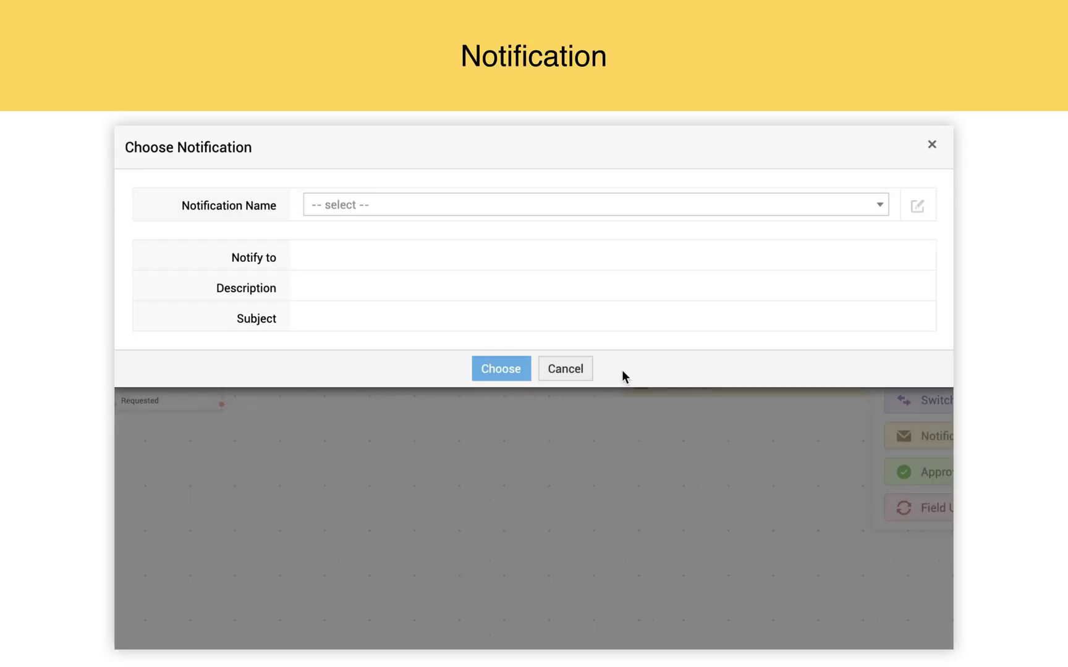
left_click(581, 204)
left_click(447, 295)
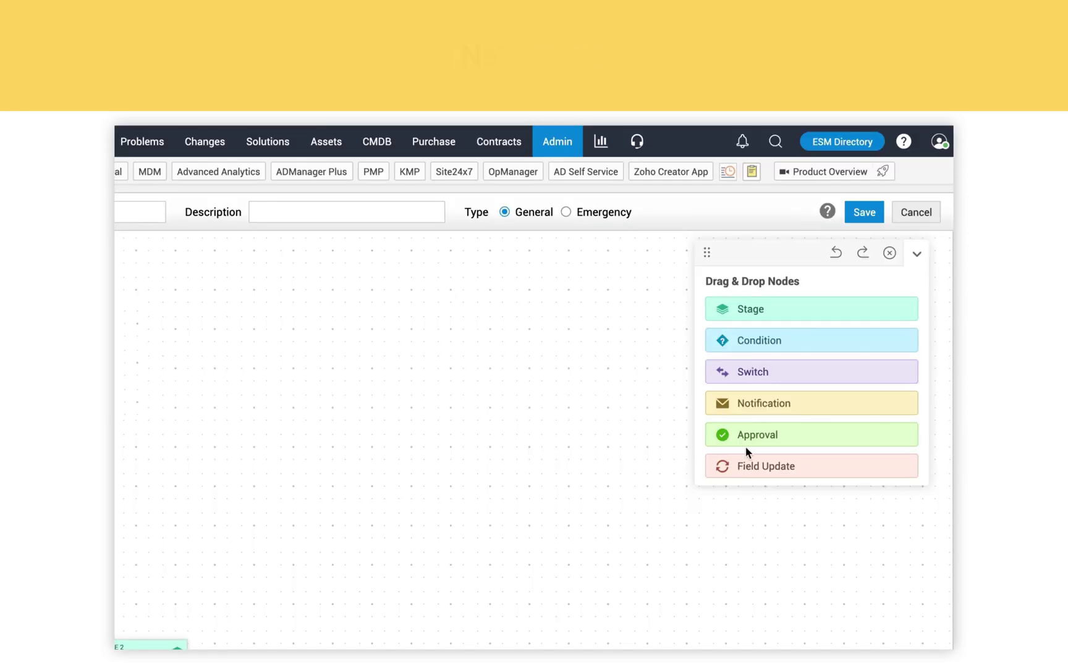
Step: Place an approval node on the canvas and review its Wait For options
left_click_drag(745, 447, 435, 363)
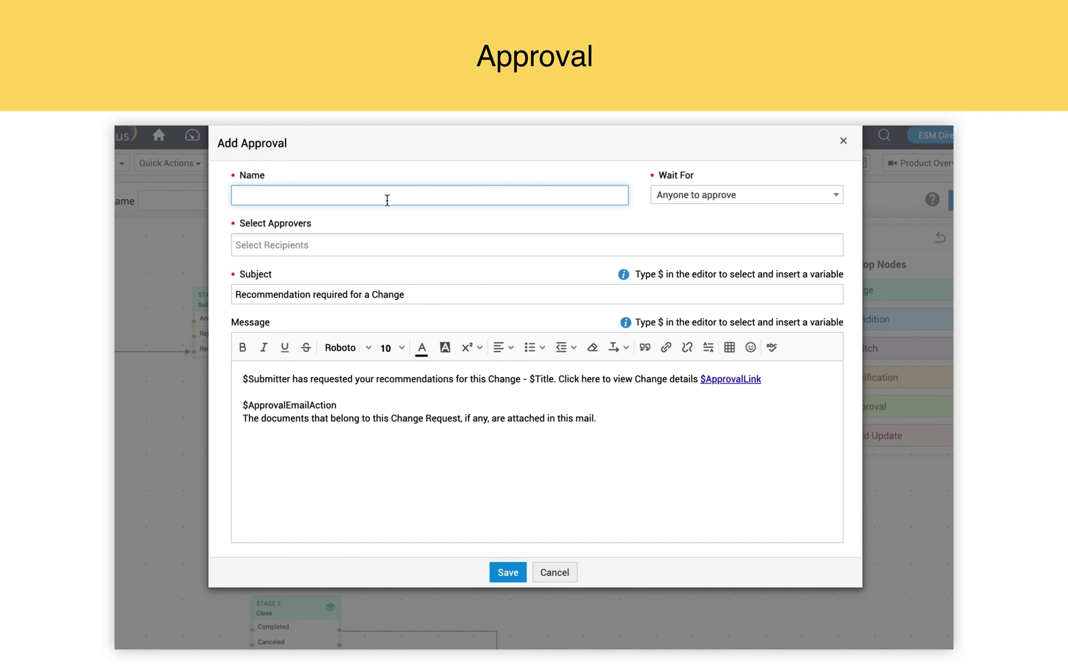
left_click(711, 198)
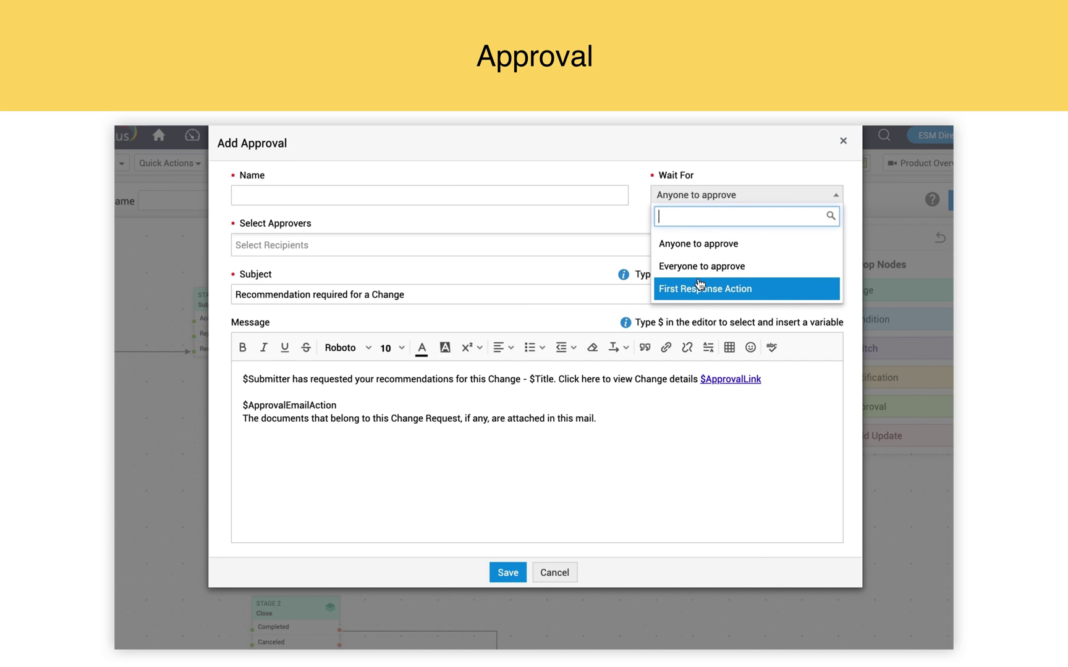
left_click(612, 223)
Step: Browse the approver choices for the approval node, covering change roles, organization roles and CABs
left_click(517, 245)
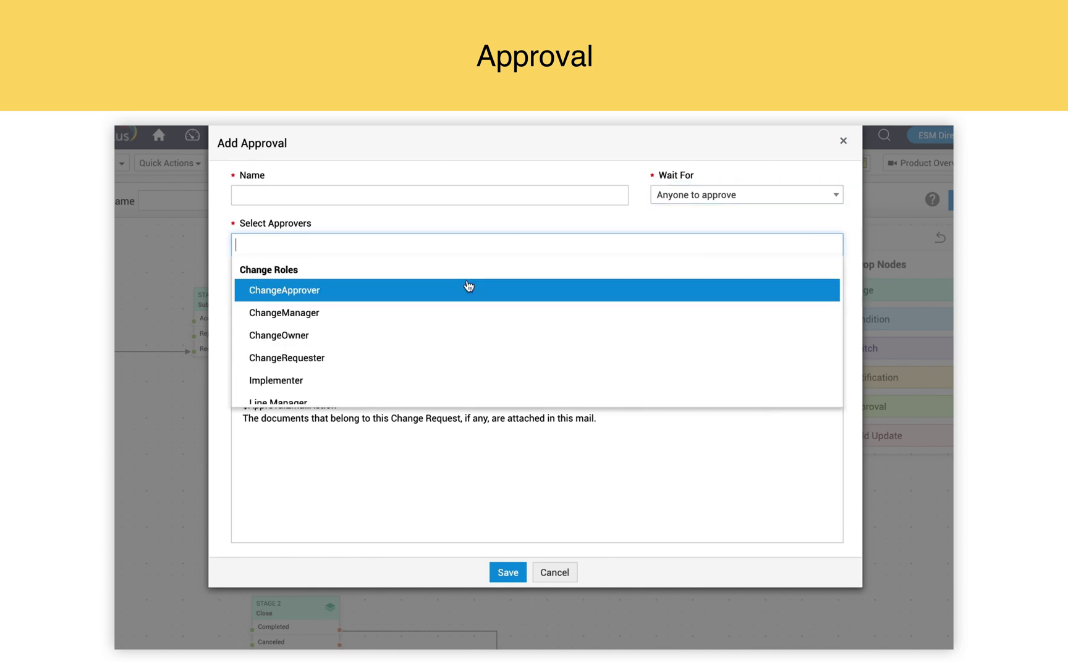
scroll(426, 339, "down", 2)
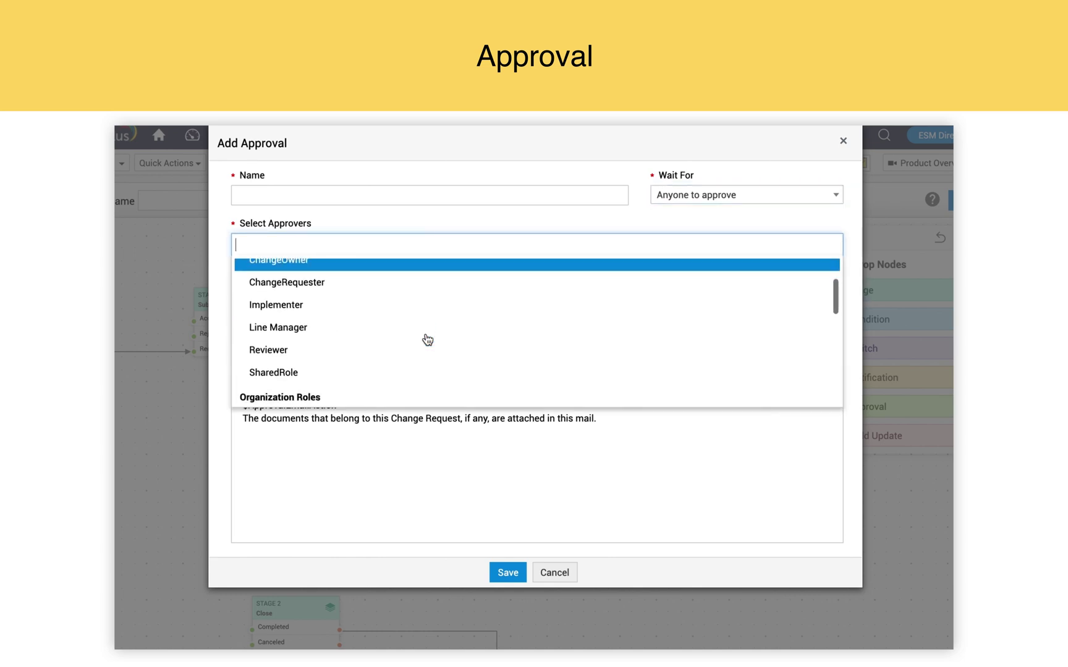
scroll(427, 340, "down", 3)
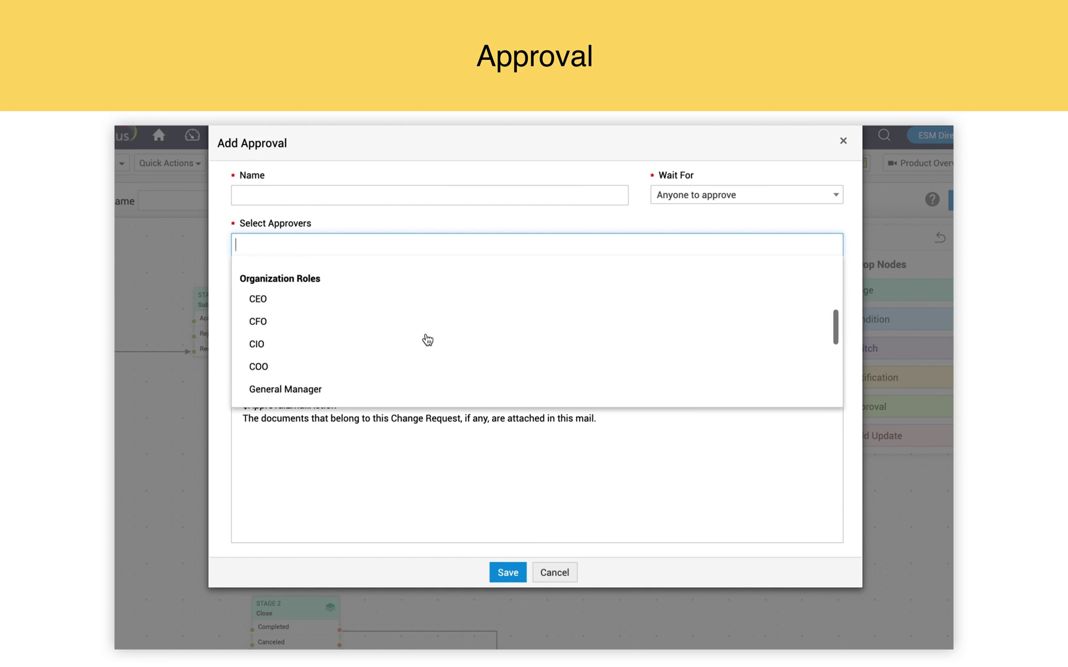
scroll(364, 349, "down", 4)
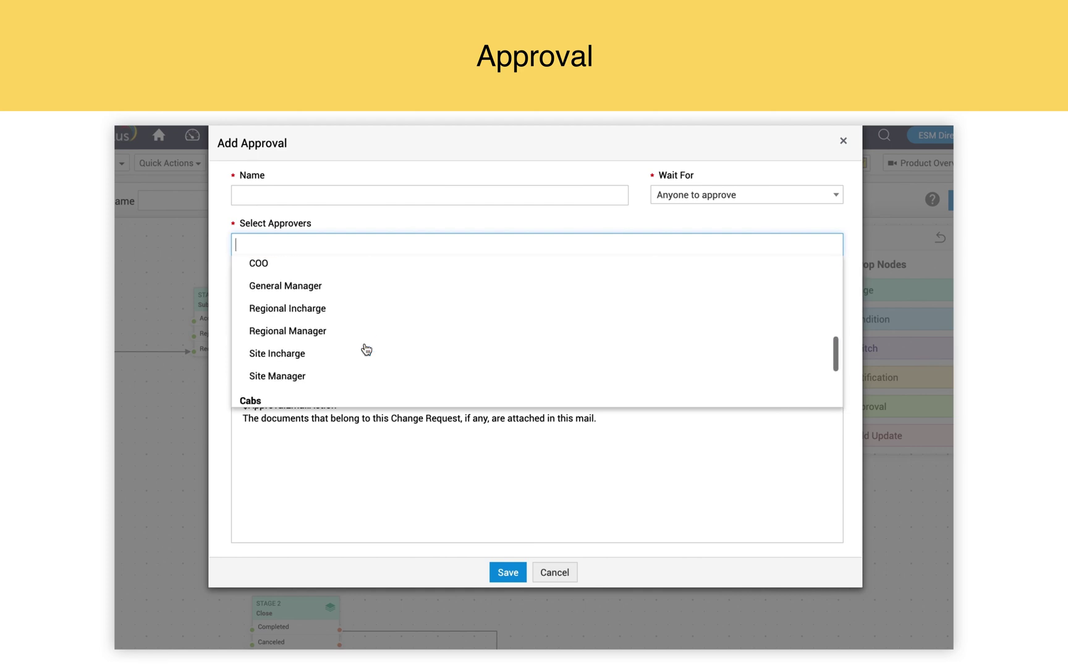
scroll(356, 372, "down", 2)
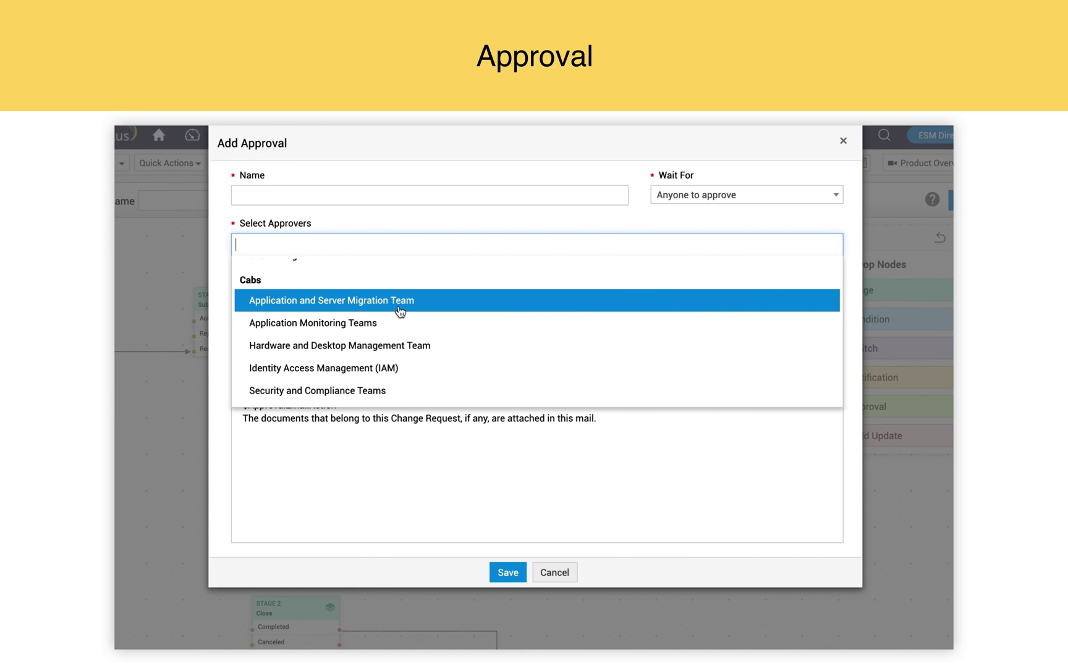
left_click(388, 485)
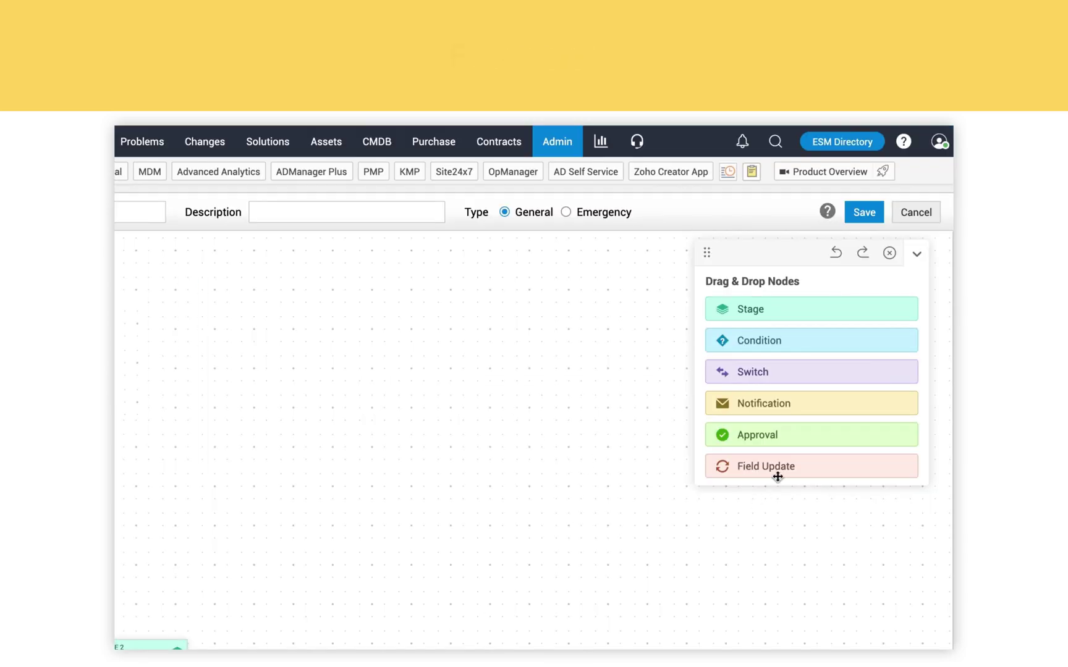
Step: Place a field update node on the canvas and select an existing field update for it
left_click_drag(775, 473, 373, 383)
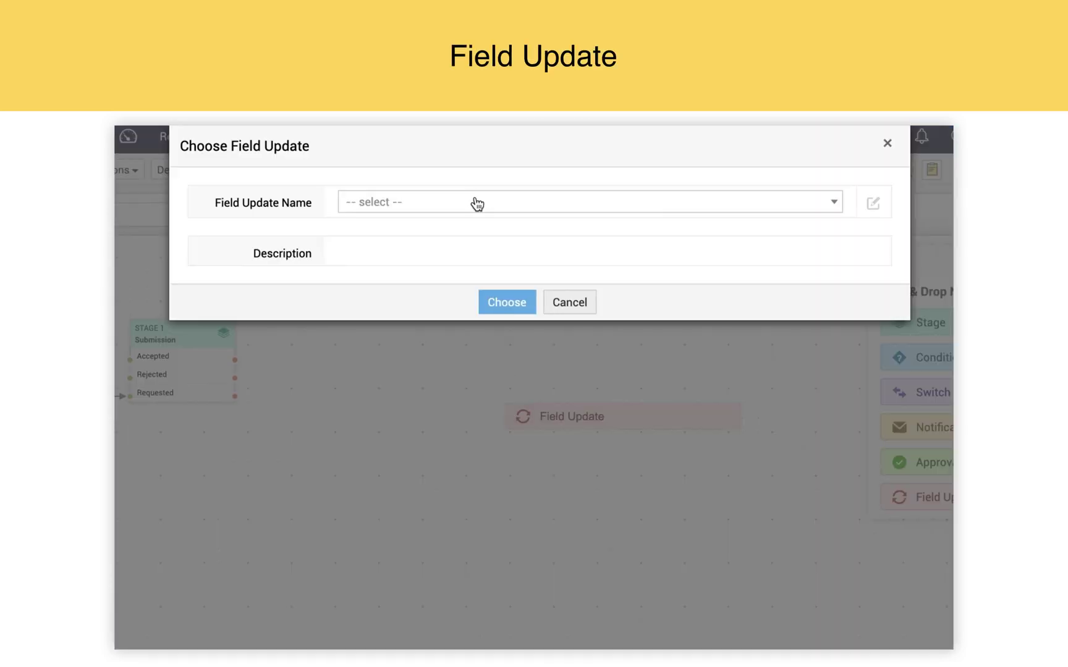
left_click(477, 204)
left_click(422, 312)
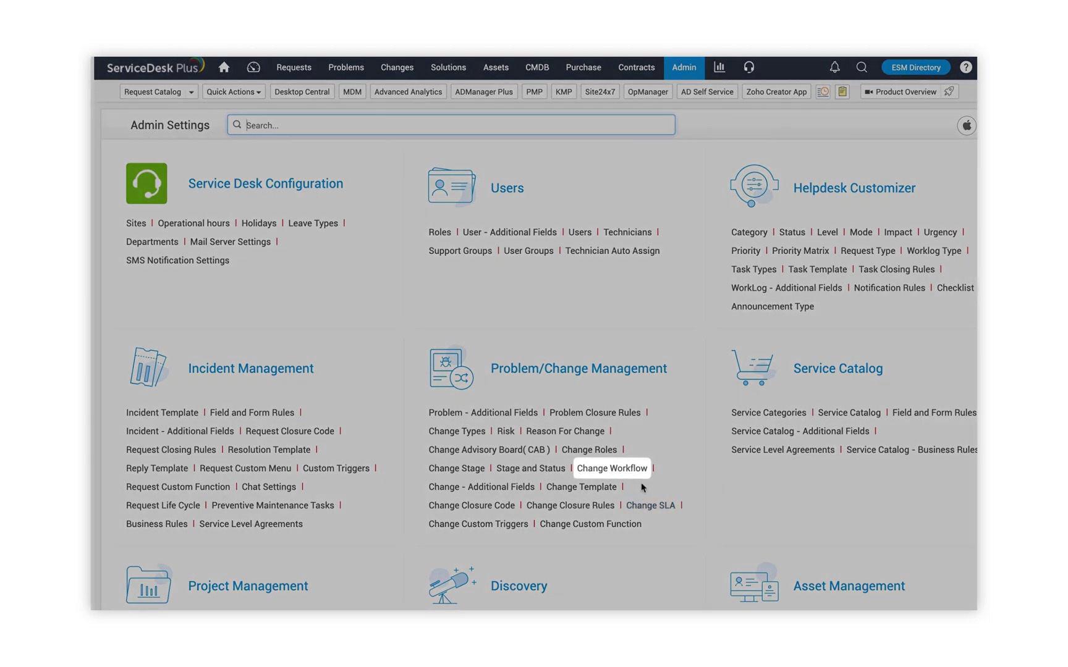
Step: Open the Change Workflow configuration under Problem/Change Management in the admin settings
left_click(624, 469)
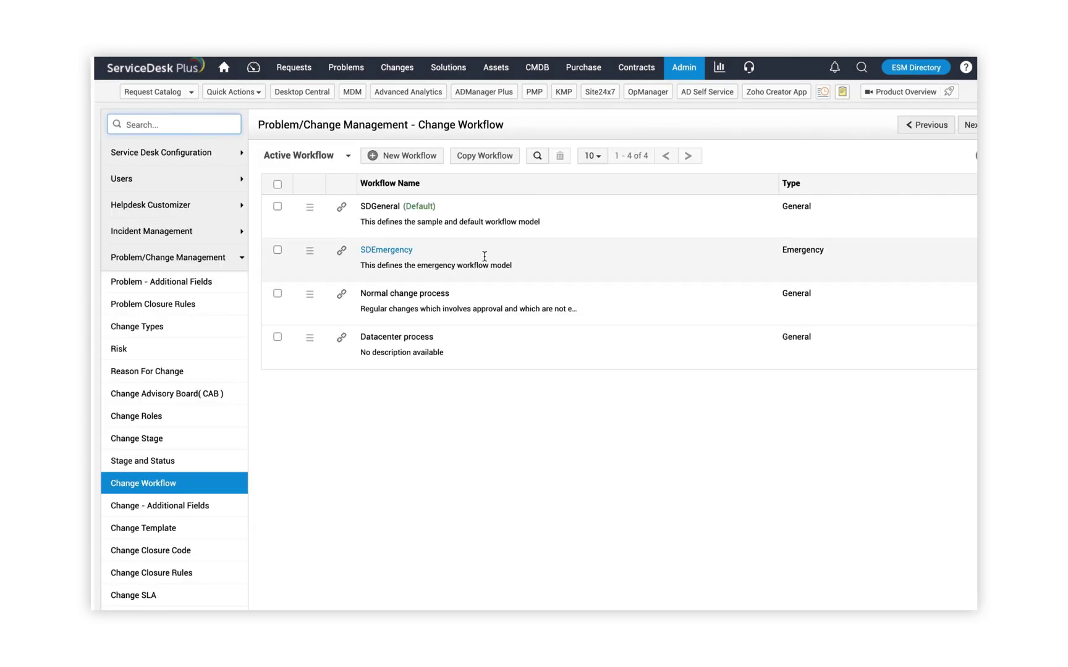
Step: Create a new General change workflow named "Datacenter workflow."
left_click(416, 158)
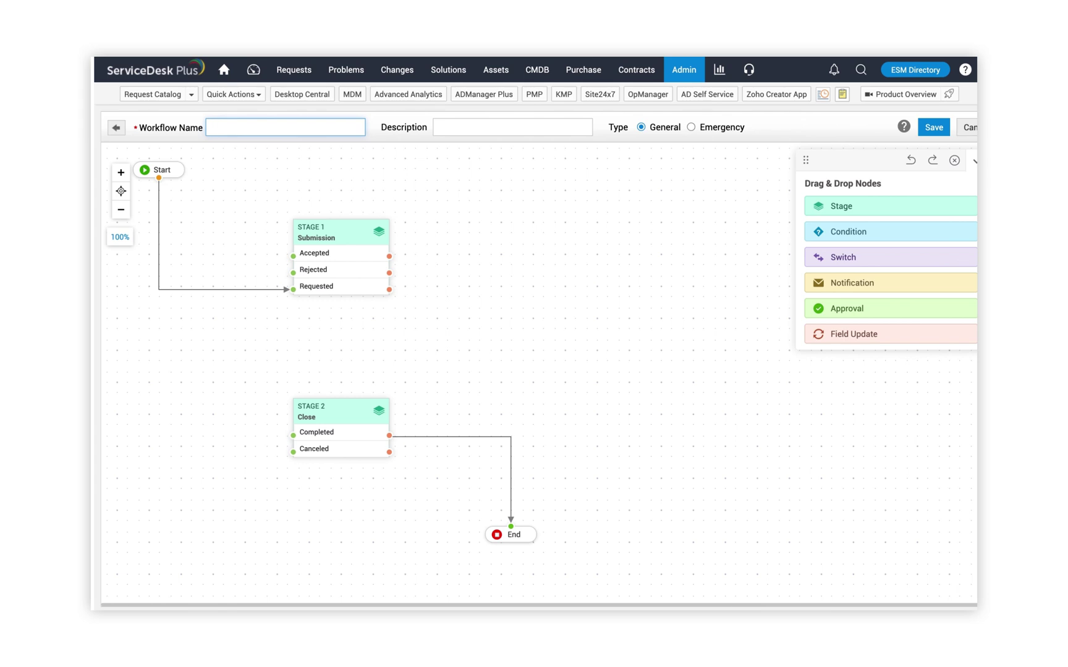
left_click(296, 157)
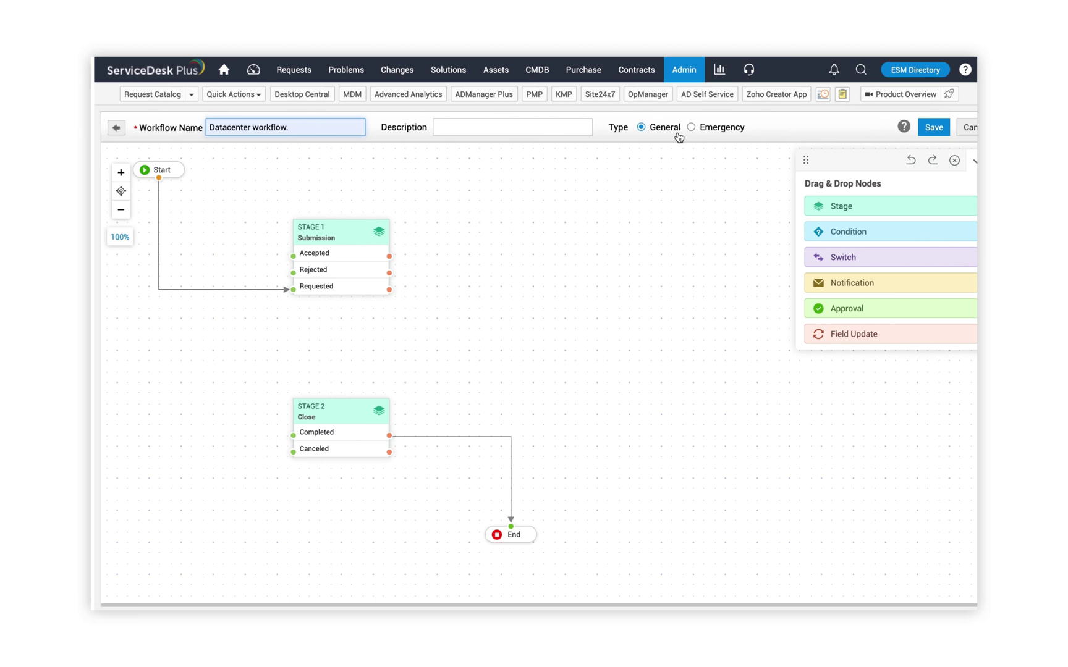
Step: Move the Close stage and the End node down to the lower part of the canvas to make room for more stages
left_click(120, 210)
left_click(121, 210)
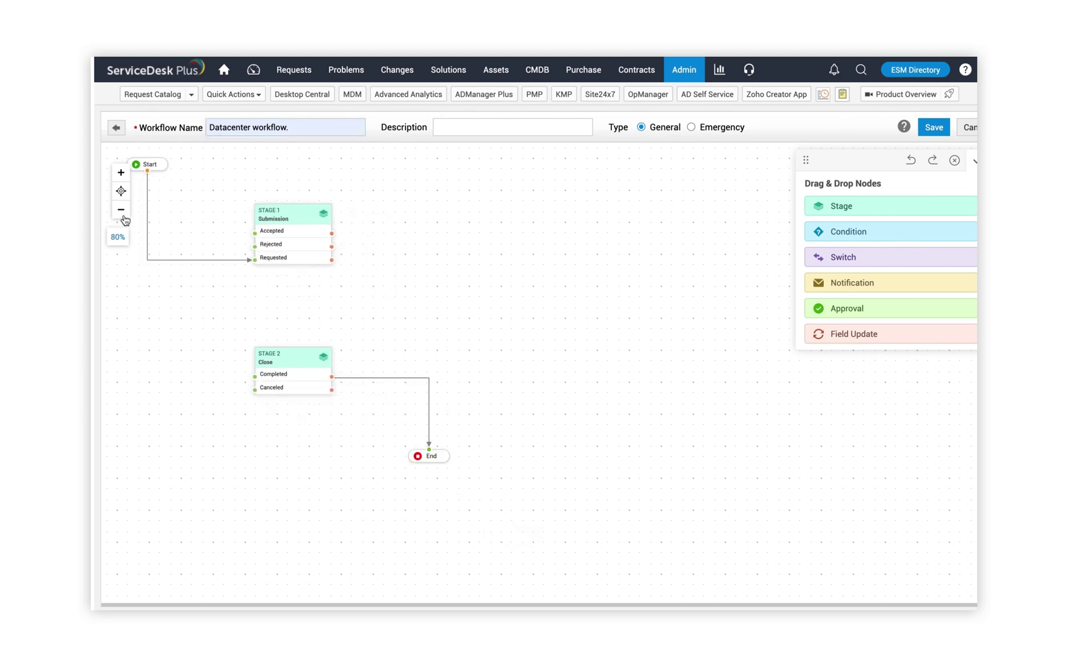
left_click(122, 211)
left_click_drag(277, 331, 450, 590)
left_click(393, 421)
left_click_drag(394, 423, 684, 582)
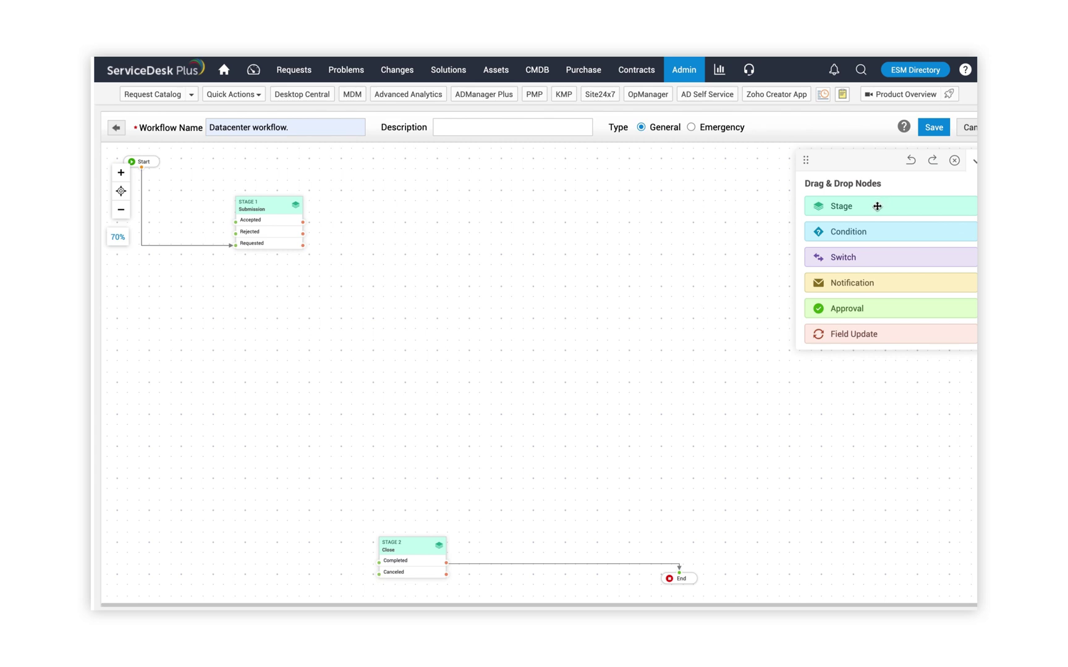
Step: Add a Planning stage beside Submission with the statuses Approved, Planning In Progress, Rejected and Requested For Information
left_click_drag(877, 205, 507, 188)
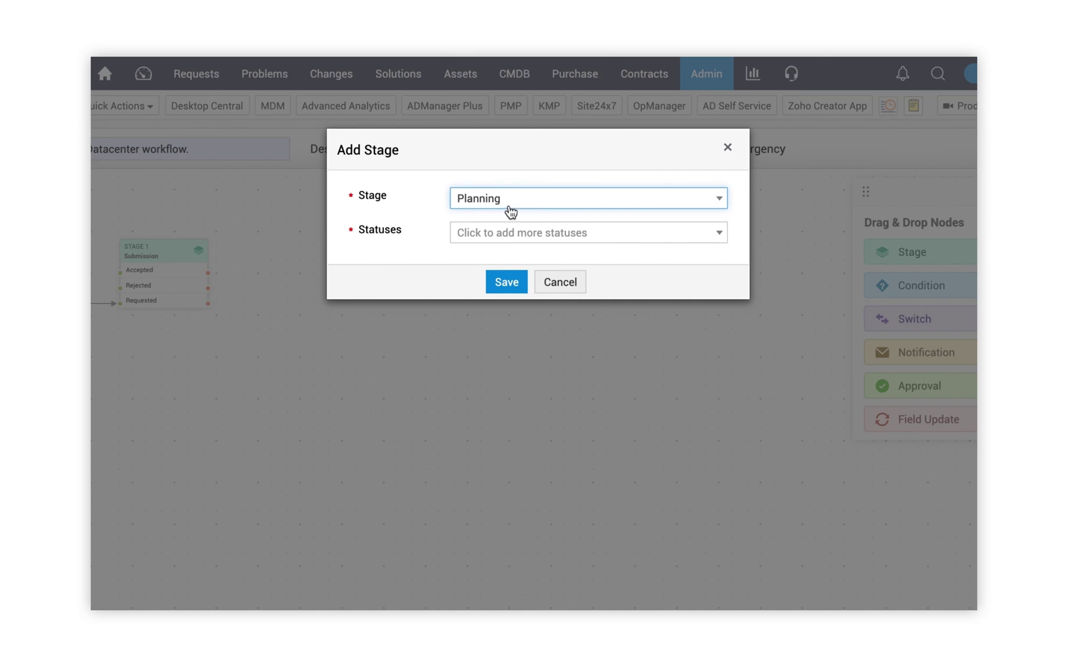
left_click(508, 236)
left_click(492, 272)
left_click(520, 263)
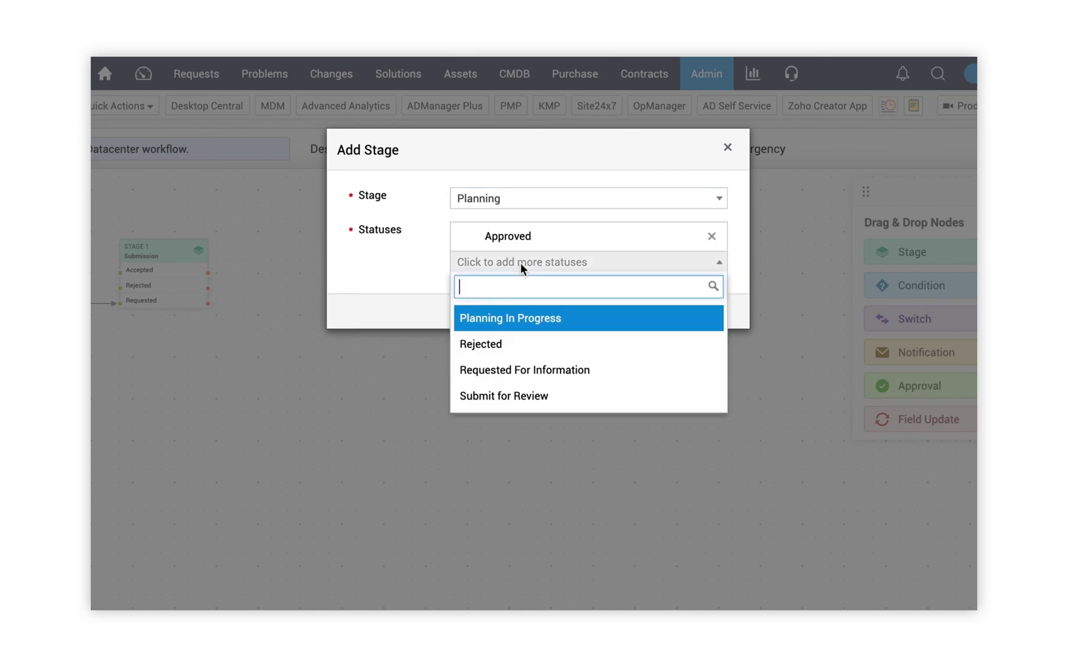
left_click(499, 322)
left_click(534, 292)
left_click(505, 350)
left_click(536, 322)
left_click(499, 378)
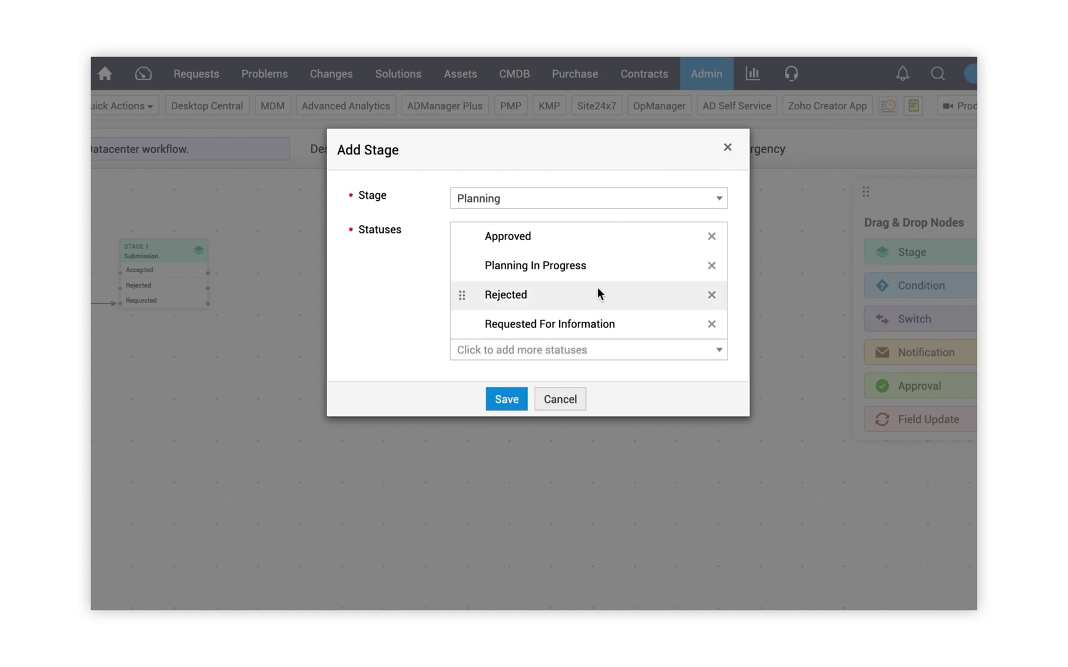
left_click(522, 401)
left_click_drag(461, 184, 453, 212)
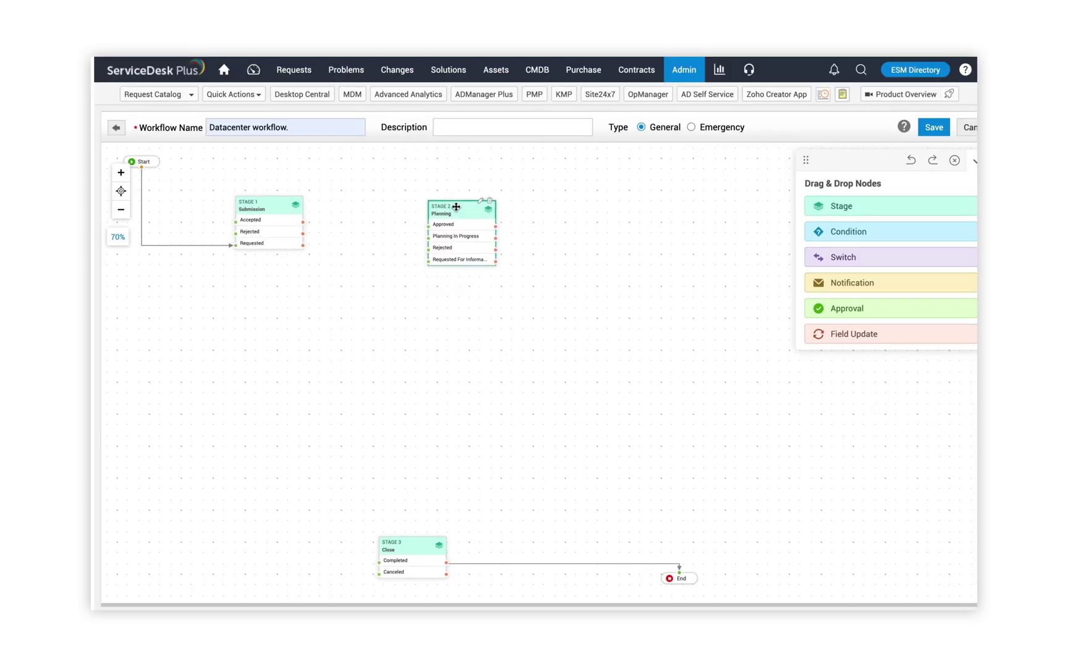
left_click(709, 195)
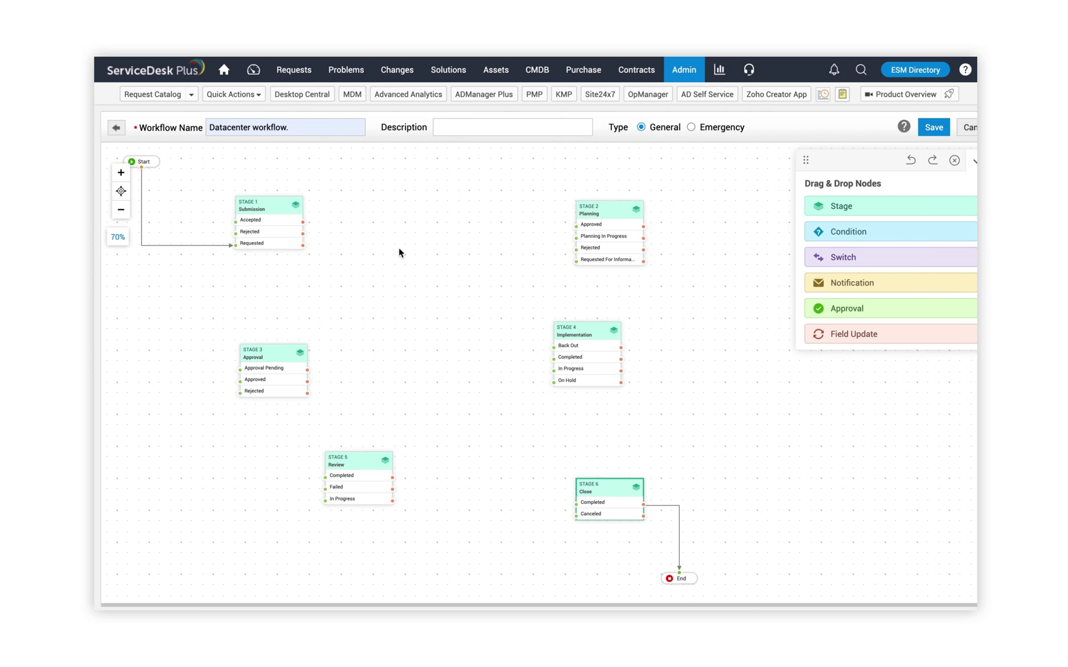
Step: Place a notification node between Submission and Planning and create a new notification for it named "New datacenter change"
left_click_drag(835, 284, 406, 214)
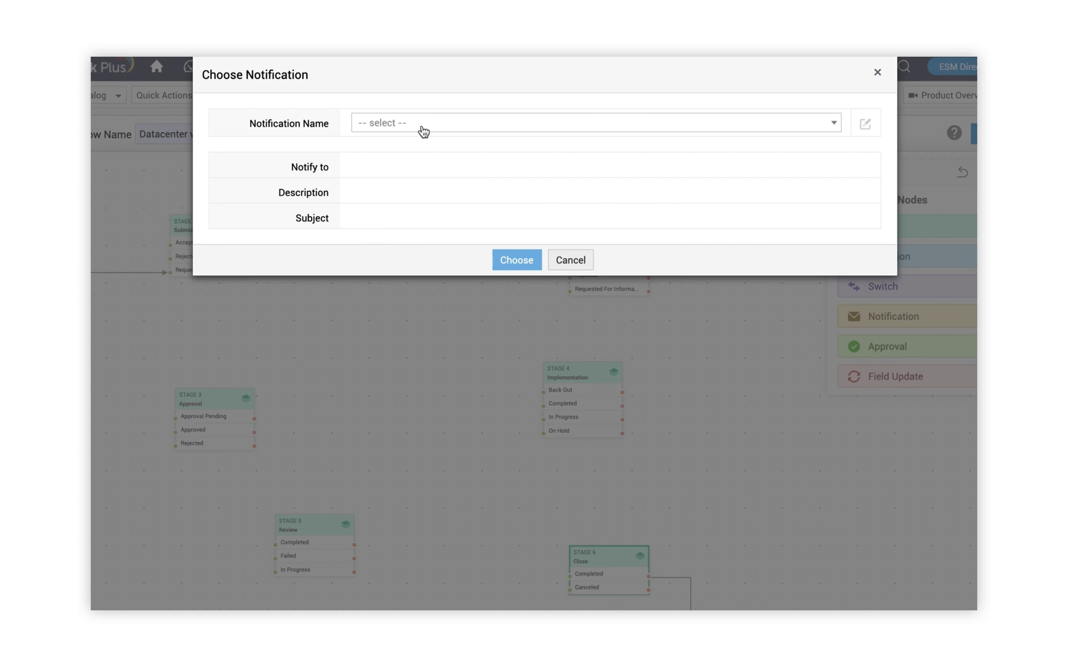
left_click(423, 130)
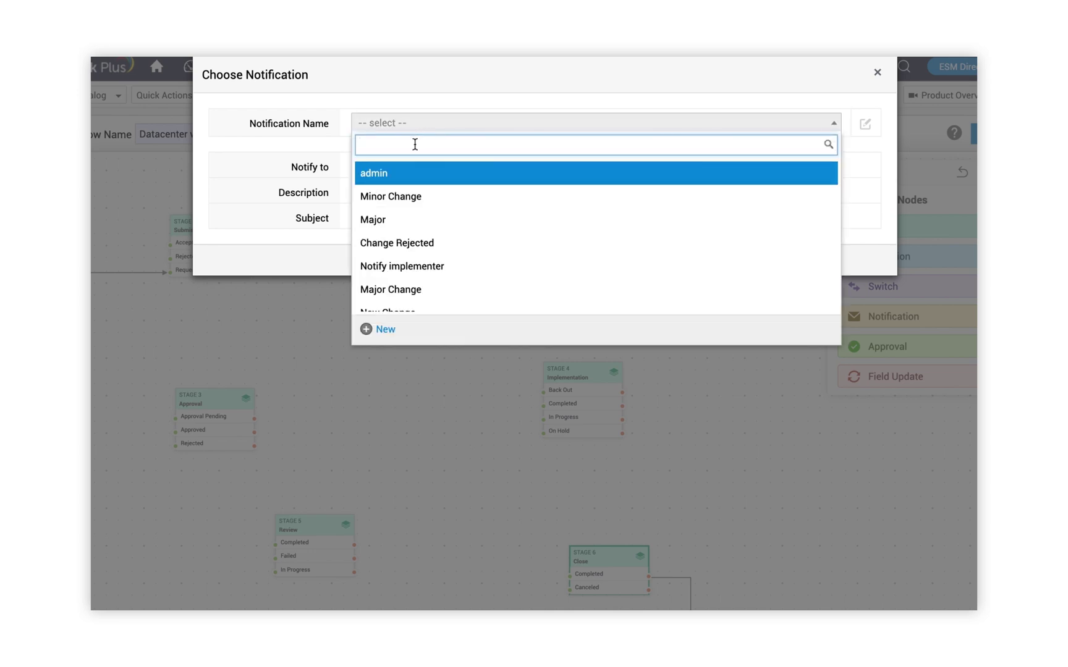
scroll(406, 256, "down", 1)
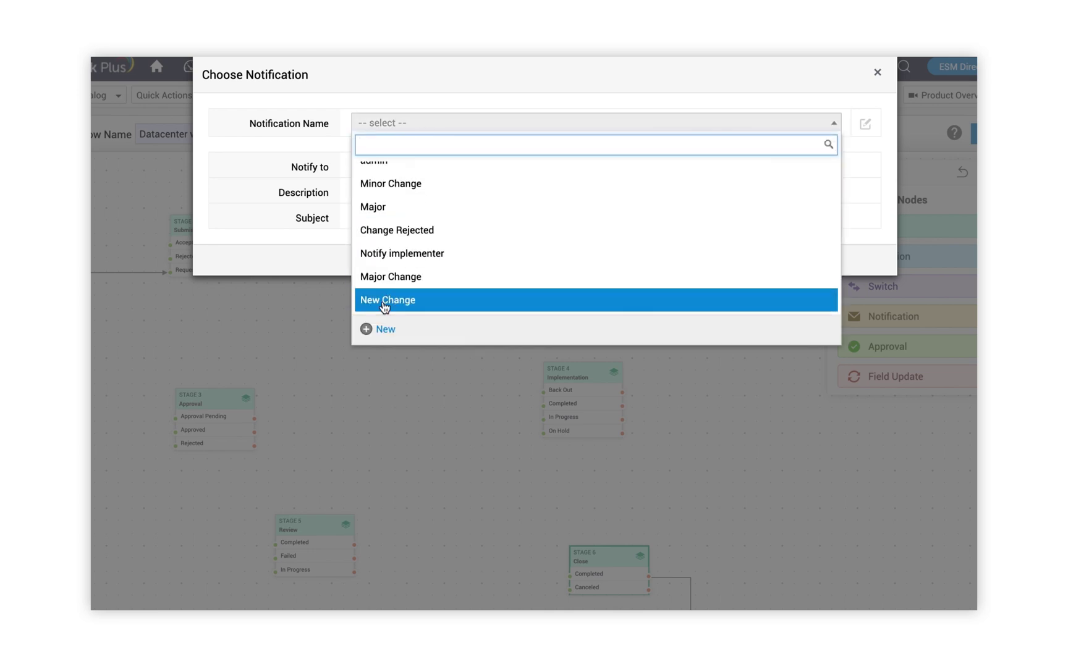
left_click(378, 330)
left_click(420, 127)
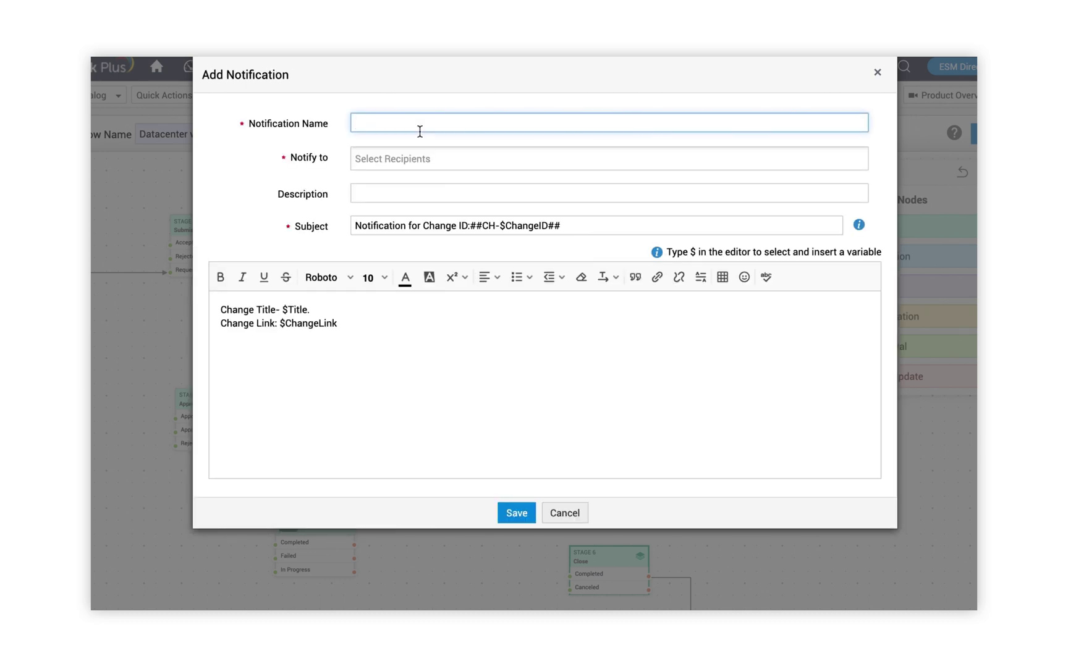
type("New datacenter change")
Step: Set the notification's recipients to the Application and Server Migration Team CAB and one individual user
left_click(407, 162)
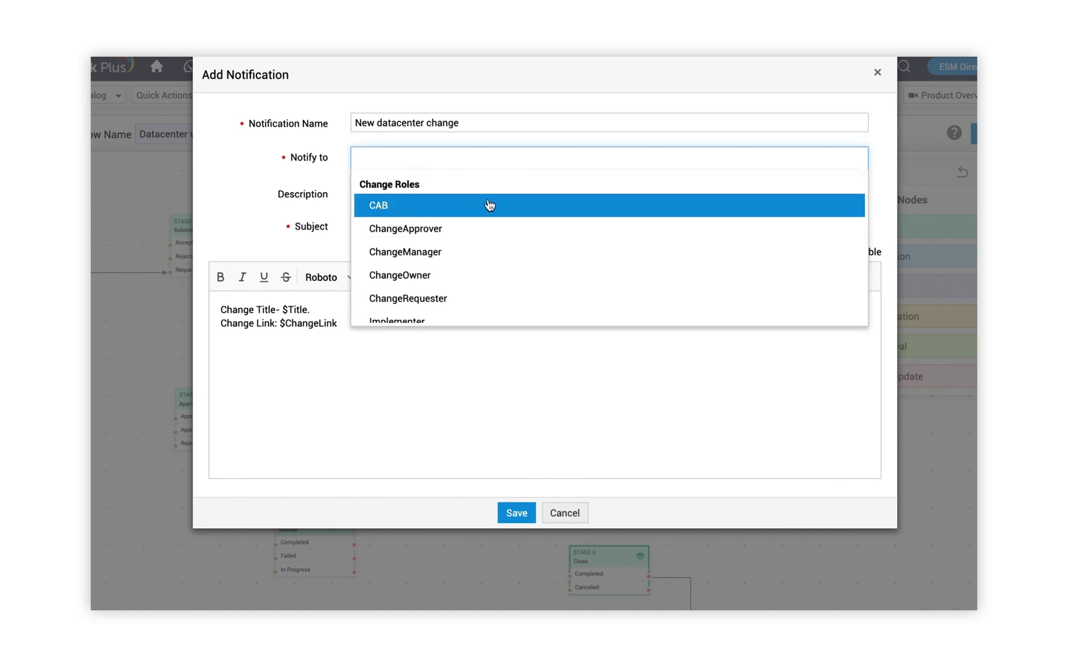
scroll(469, 235, "down", 5)
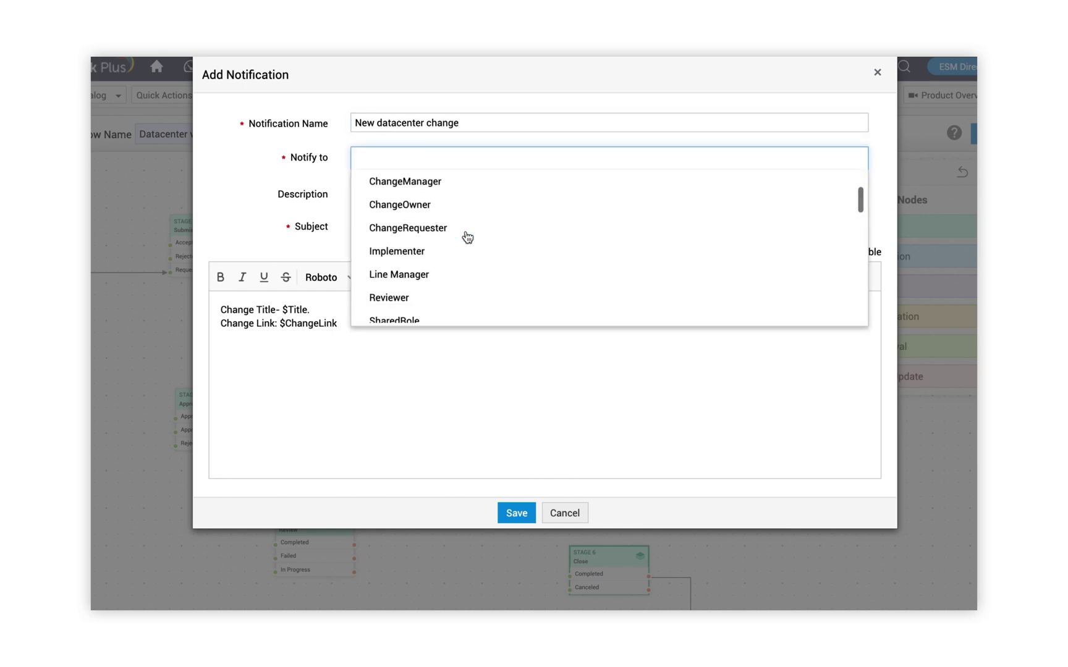
scroll(460, 245, "down", 3)
scroll(459, 247, "down", 2)
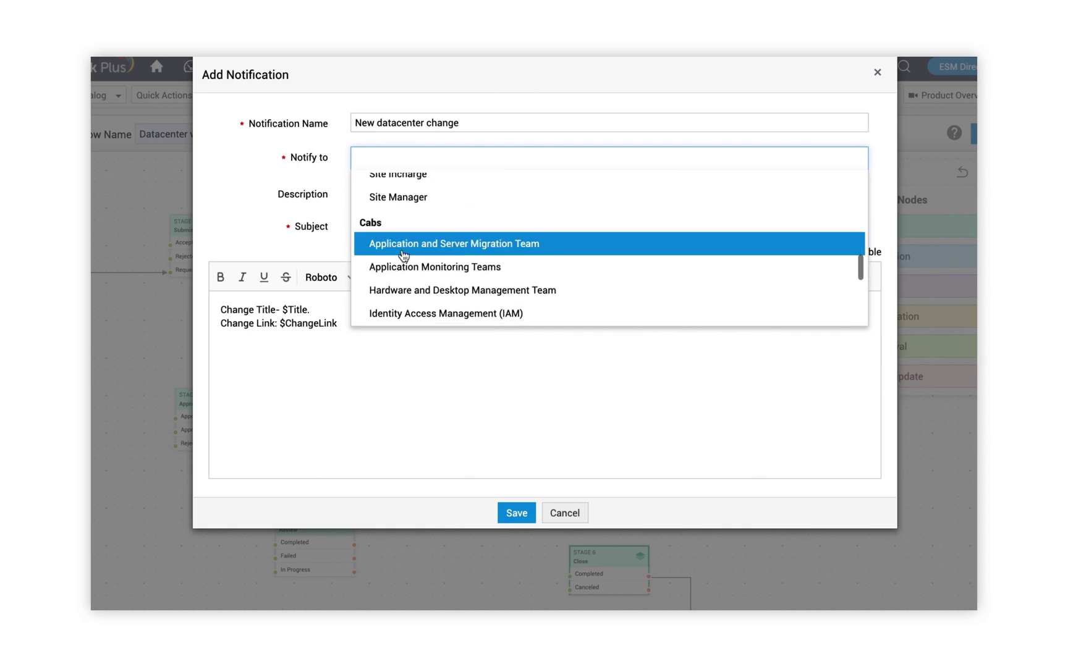
left_click(476, 244)
scroll(479, 266, "down", 10)
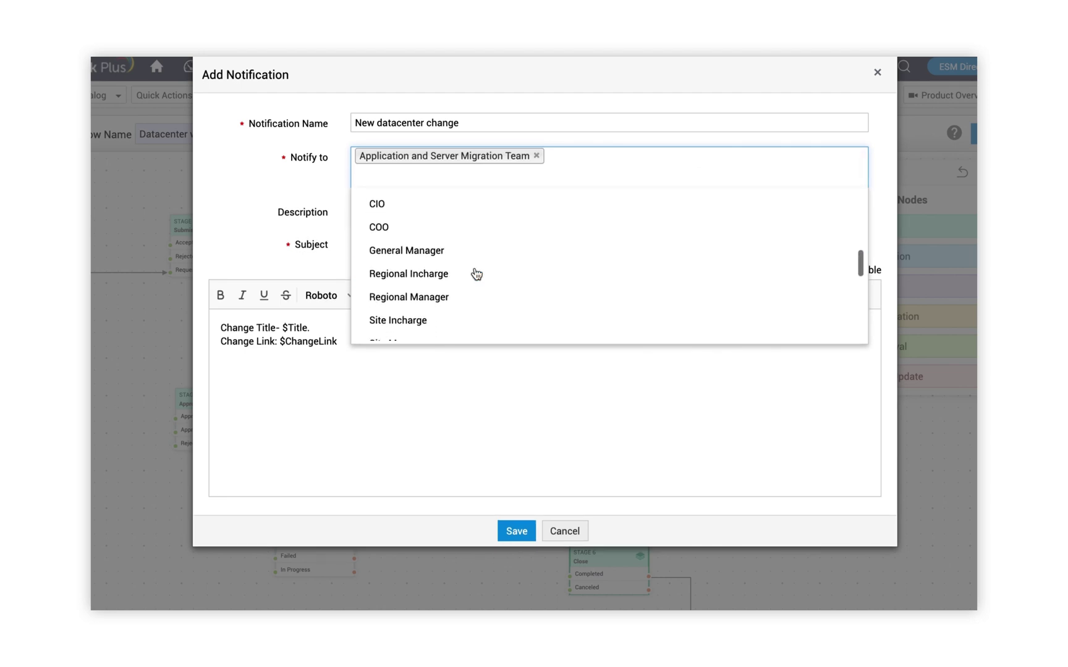
scroll(476, 274, "down", 3)
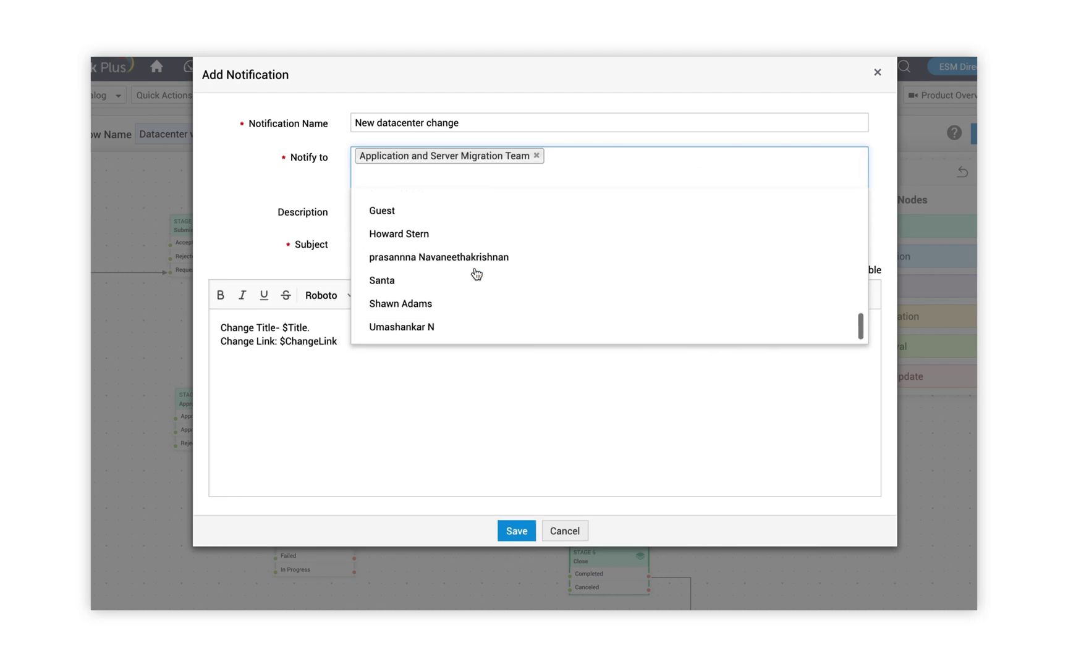
scroll(475, 273, "up", 2)
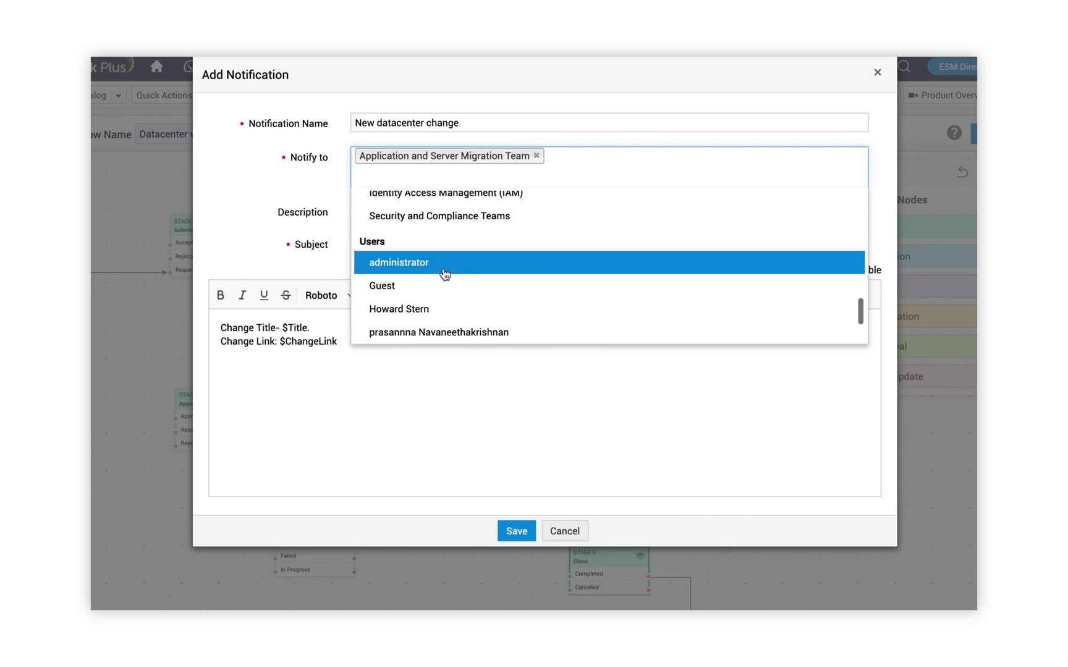
scroll(491, 273, "up", 2)
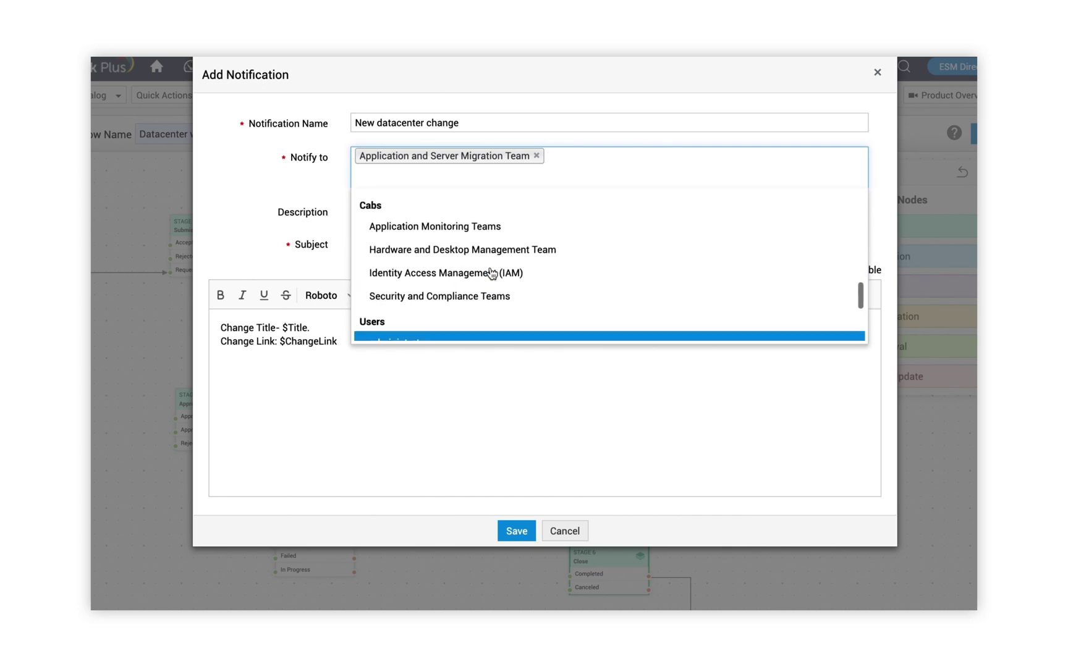
scroll(492, 273, "down", 3)
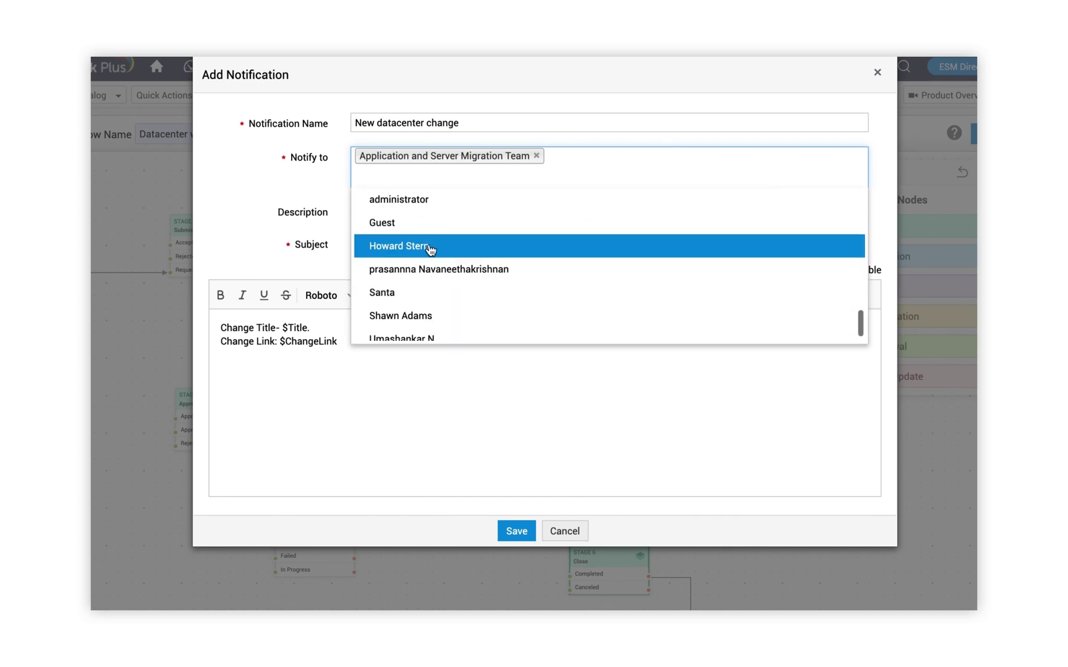
left_click(430, 249)
left_click(424, 207)
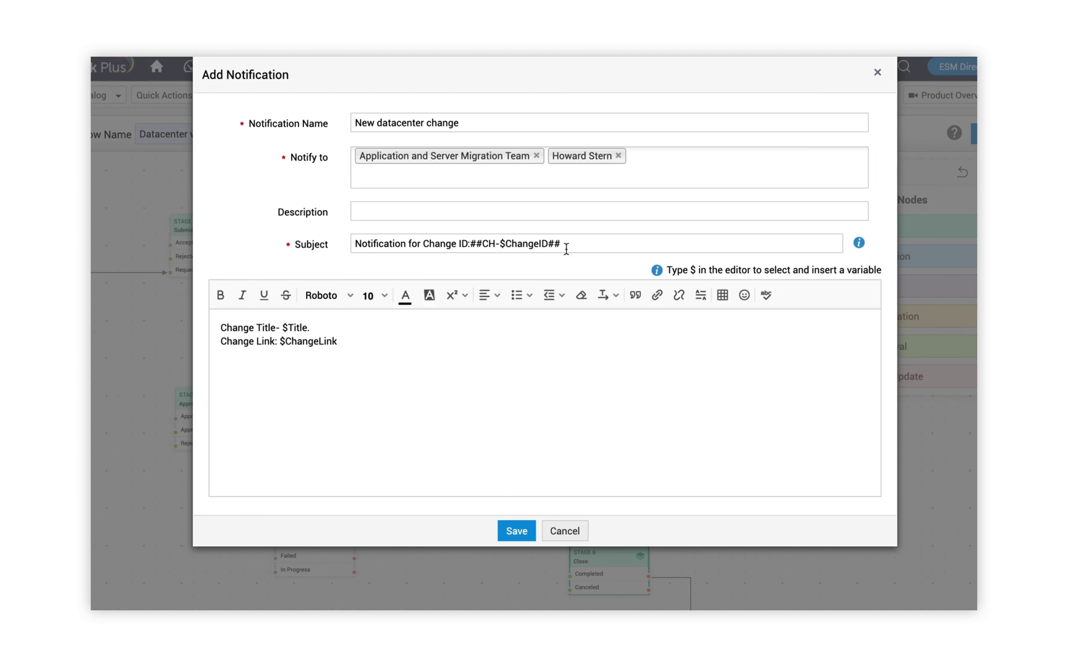
Step: Review the variables available for insertion in the notification's message body without inserting one
left_click(501, 401)
key("Return")
type("$")
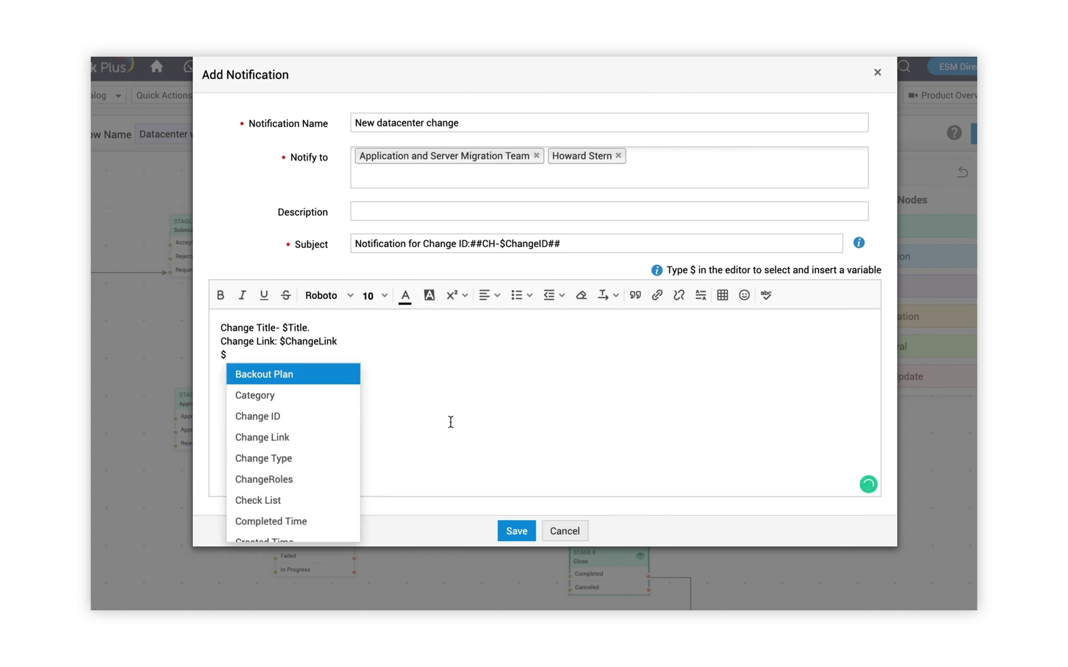
scroll(294, 450, "down", 3)
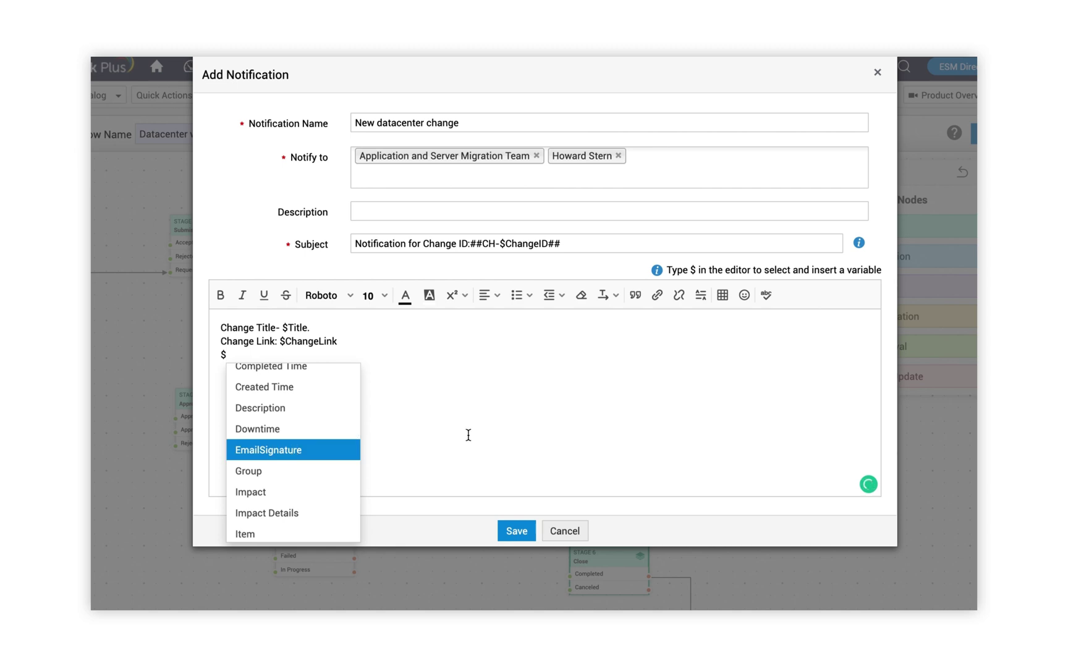
key("BackSpace")
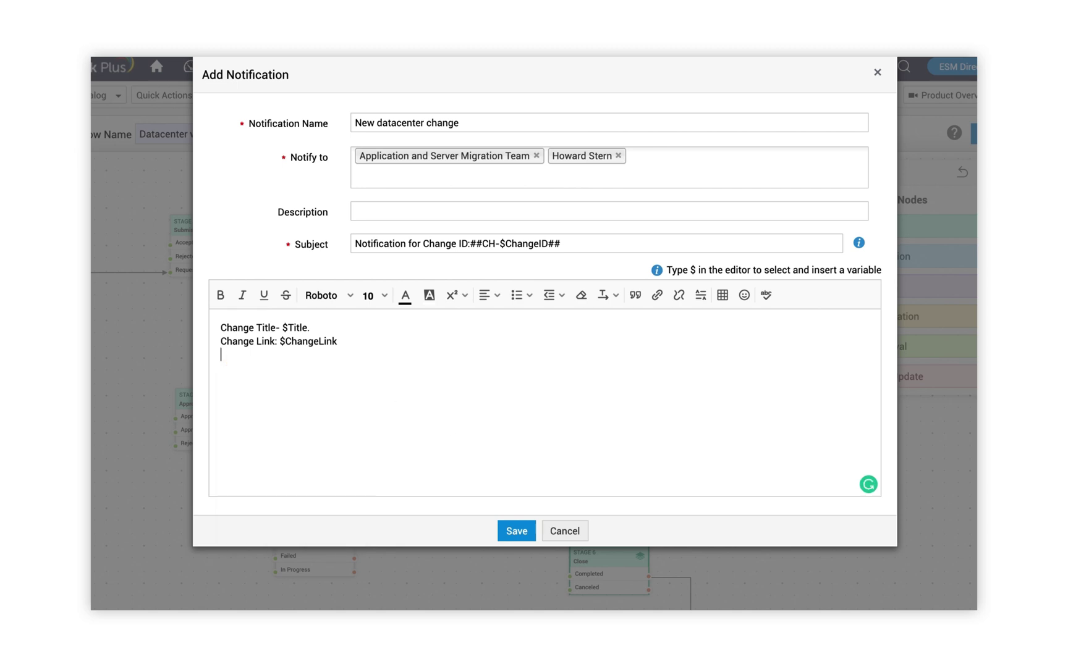
Step: Save the new notification and assign it to the notification node
left_click(514, 532)
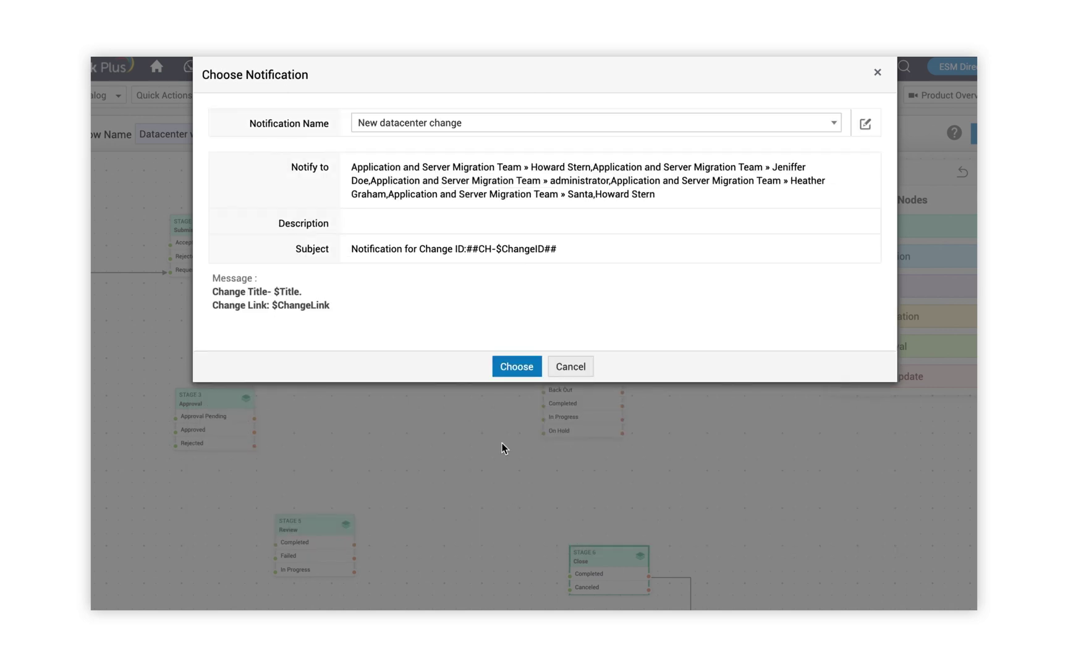
left_click(517, 367)
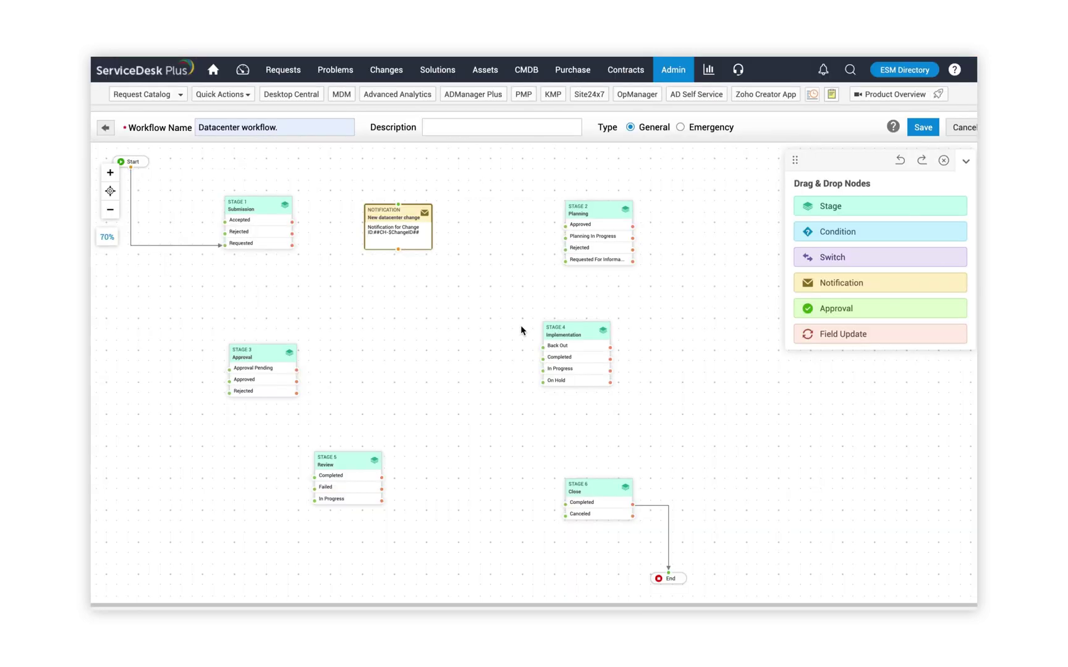
Step: Connect Submission's Accepted status to the notification node, and the notification node to Planning's Planning In Progress status
left_click_drag(388, 209, 400, 205)
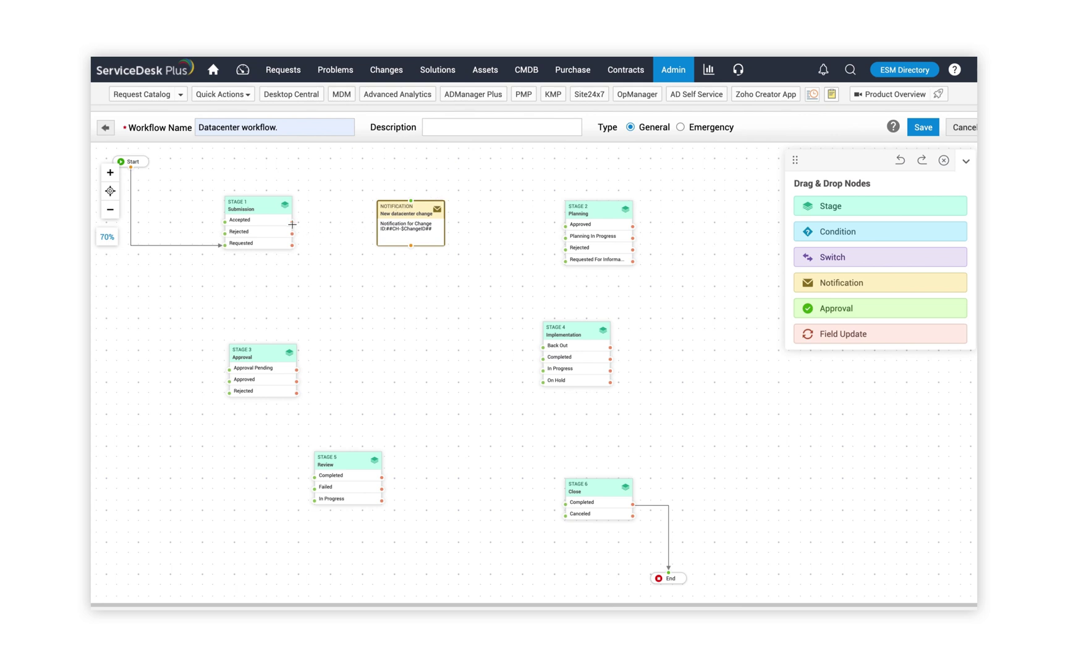
left_click_drag(289, 223, 398, 188)
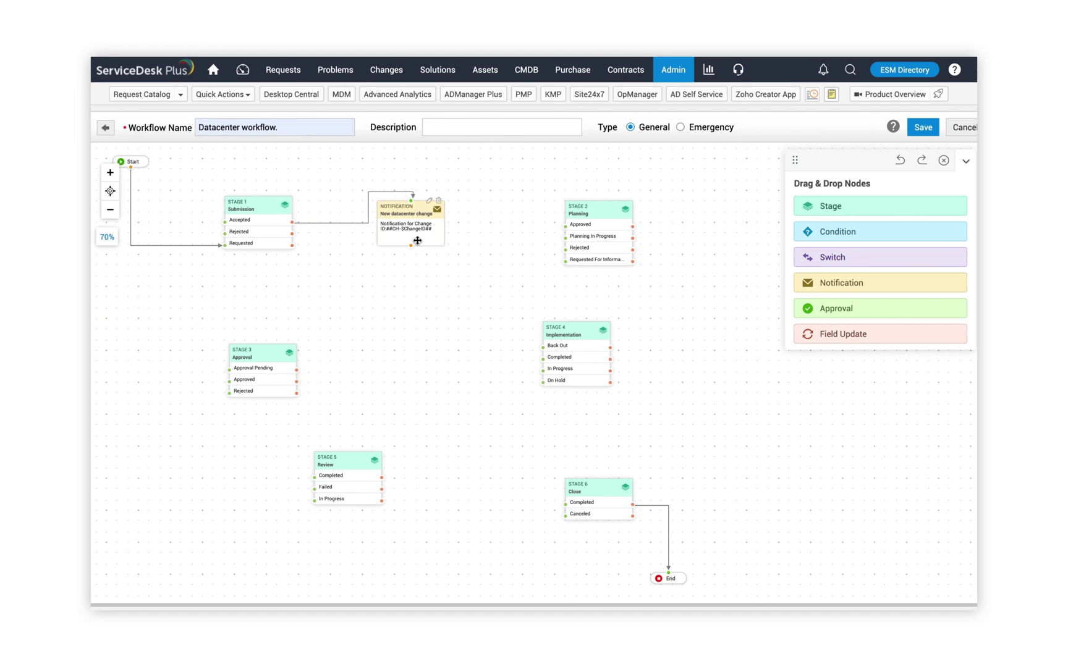
left_click_drag(410, 244, 520, 215)
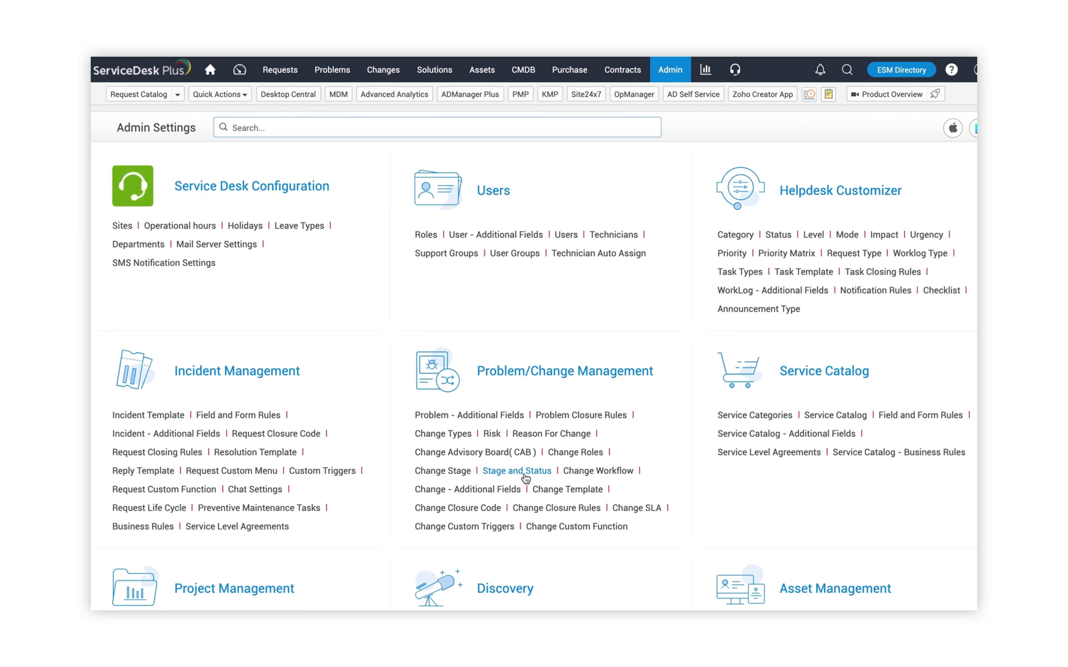
Step: Open Stage and Status under Problem/Change Management and examine the recipients and notification template of the Submission stage's Accepted status
left_click(525, 475)
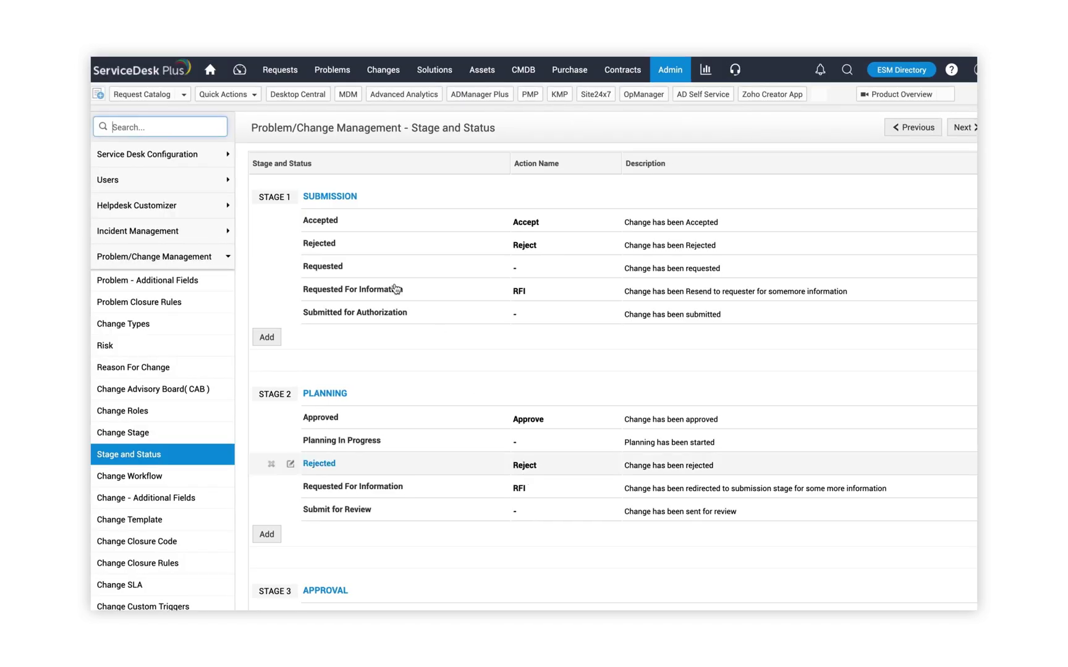
left_click(291, 221)
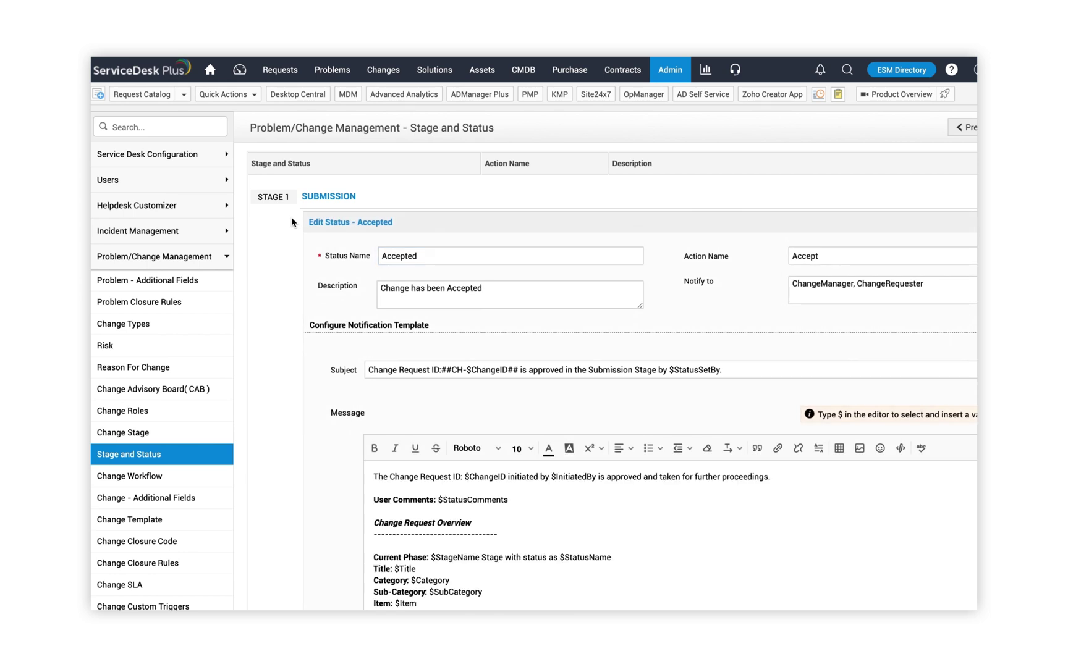
scroll(418, 293, "down", 1)
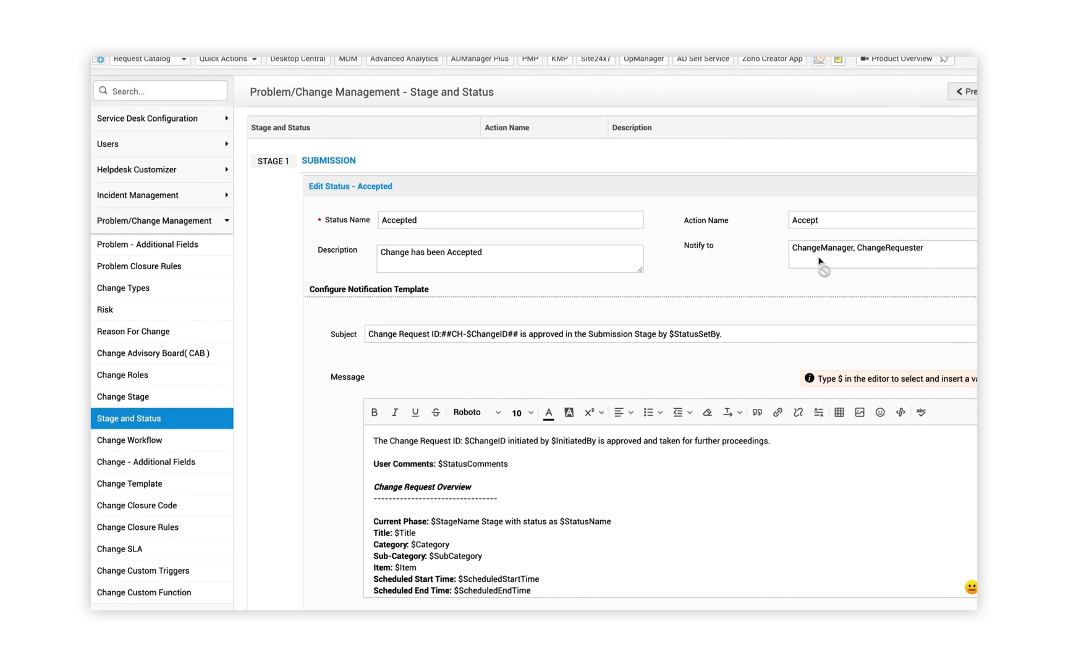
scroll(553, 420, "down", 2)
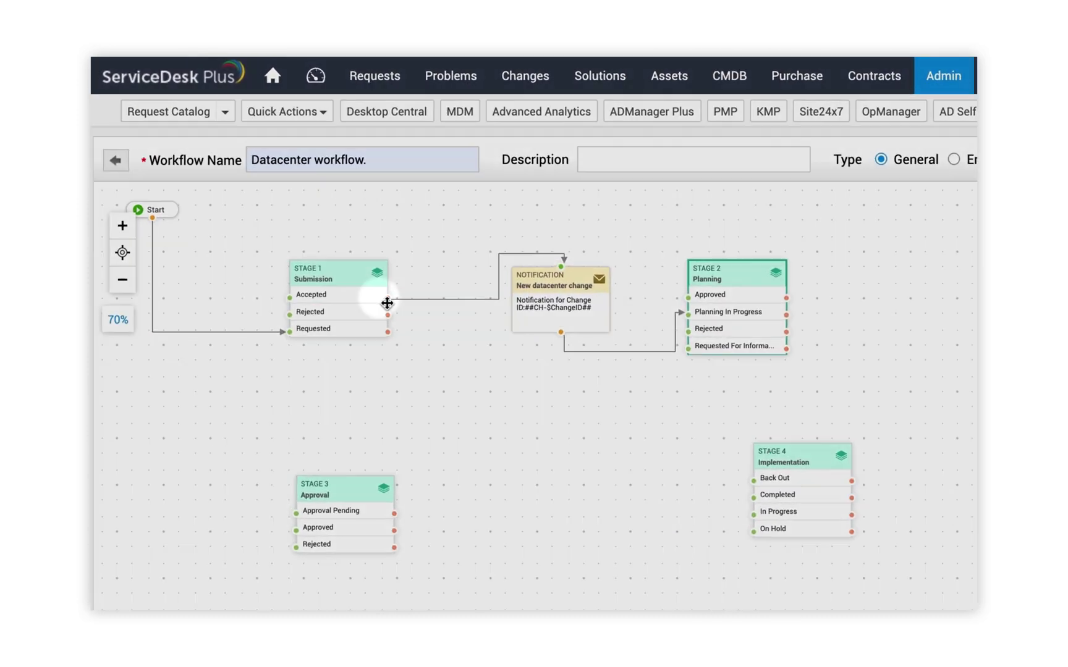
Step: Examine the recipient options and message in the override notification of Submission's Accepted status, and close it without saving
mouse_move(287, 223)
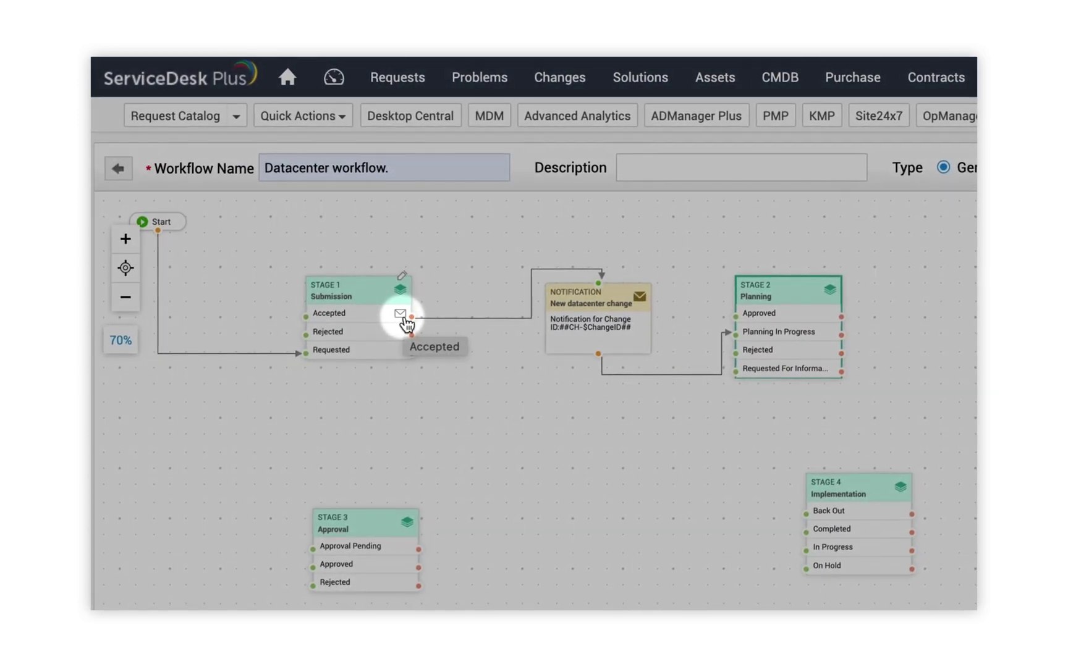
left_click(400, 314)
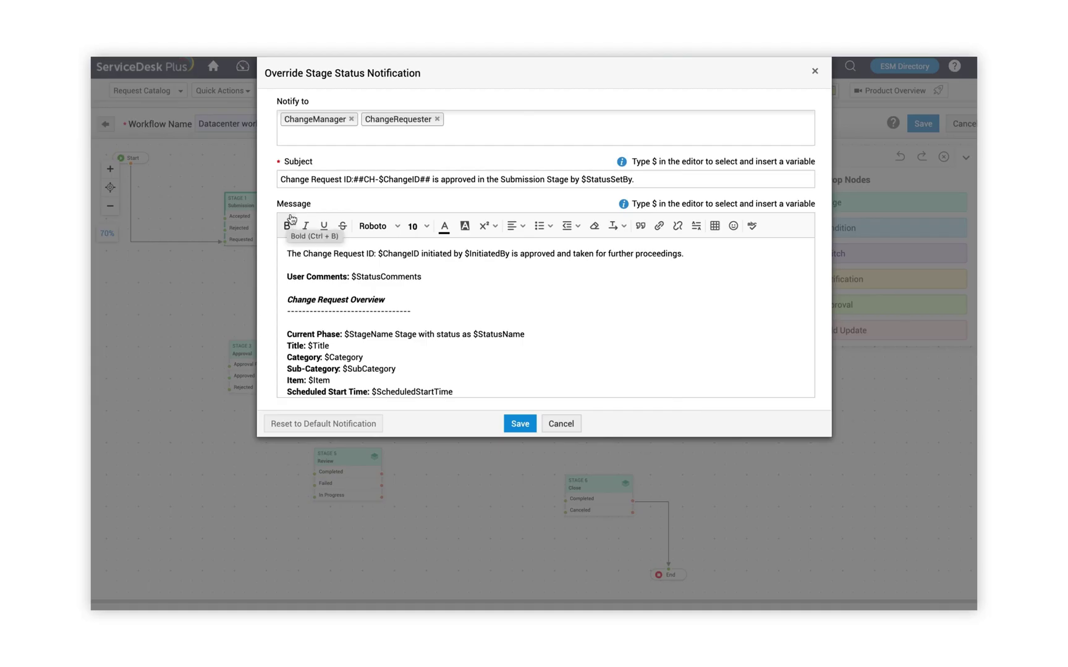
left_click(468, 127)
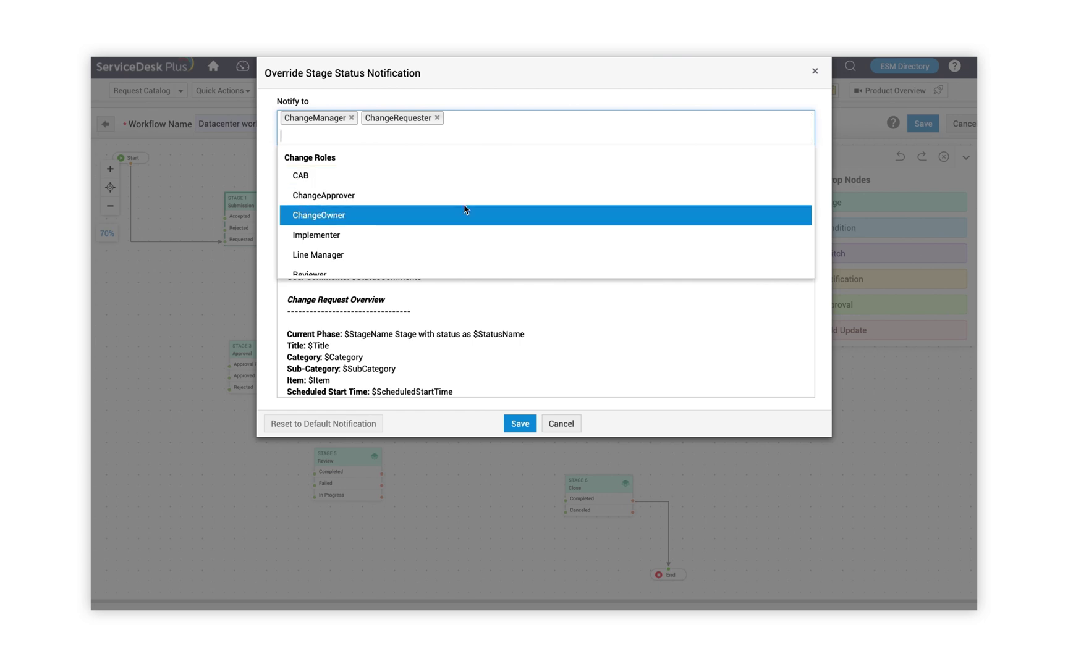
scroll(464, 209, "down", 5)
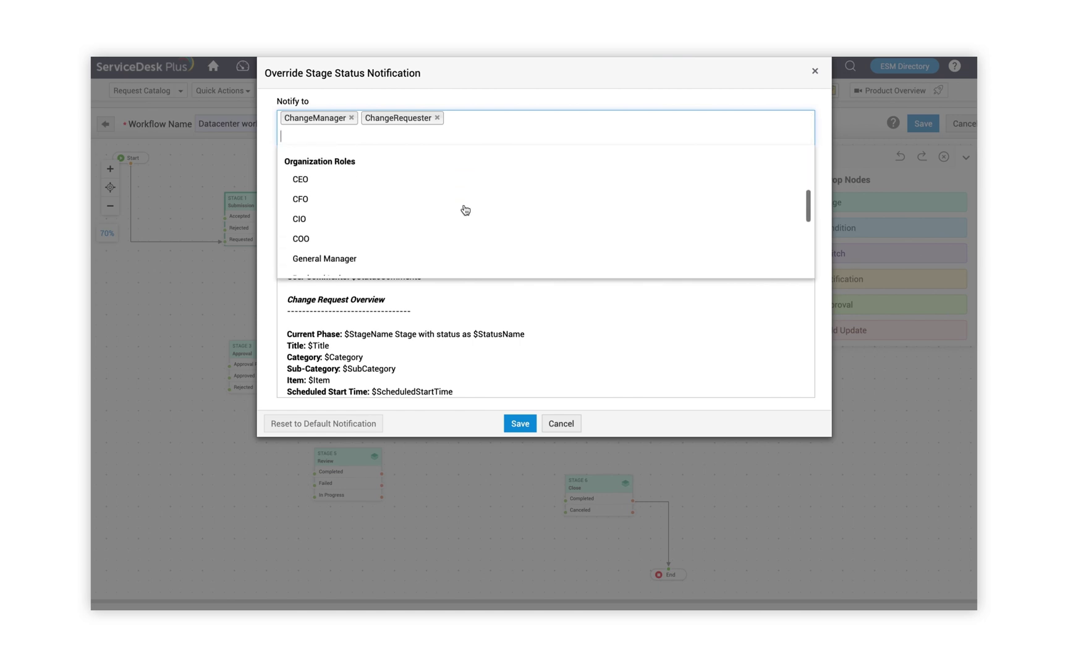
scroll(465, 210, "down", 3)
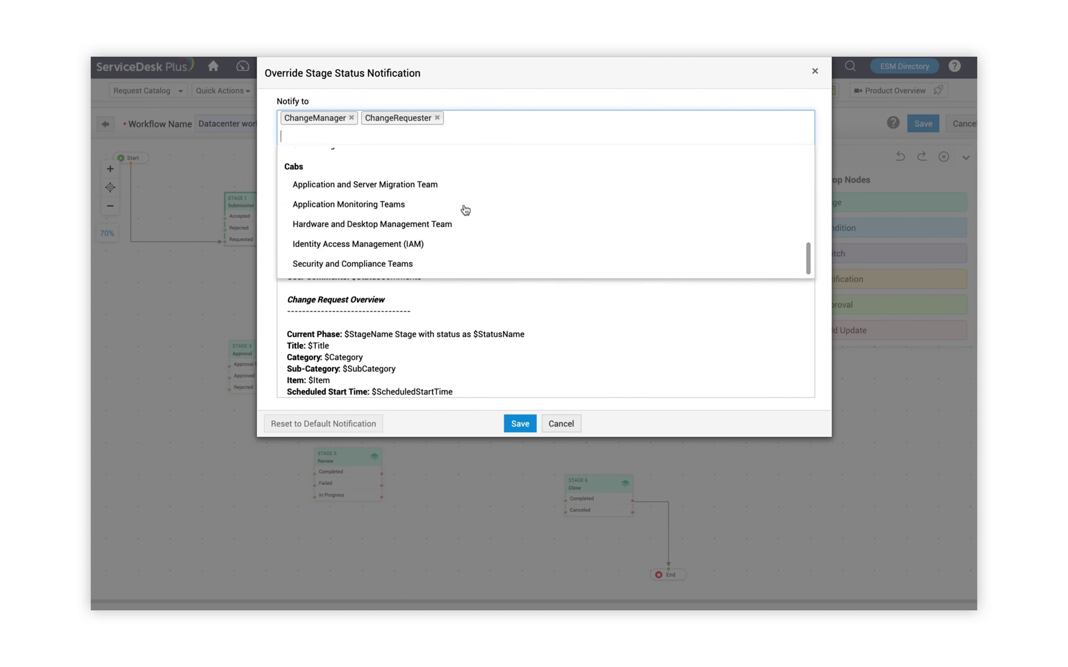
left_click(534, 336)
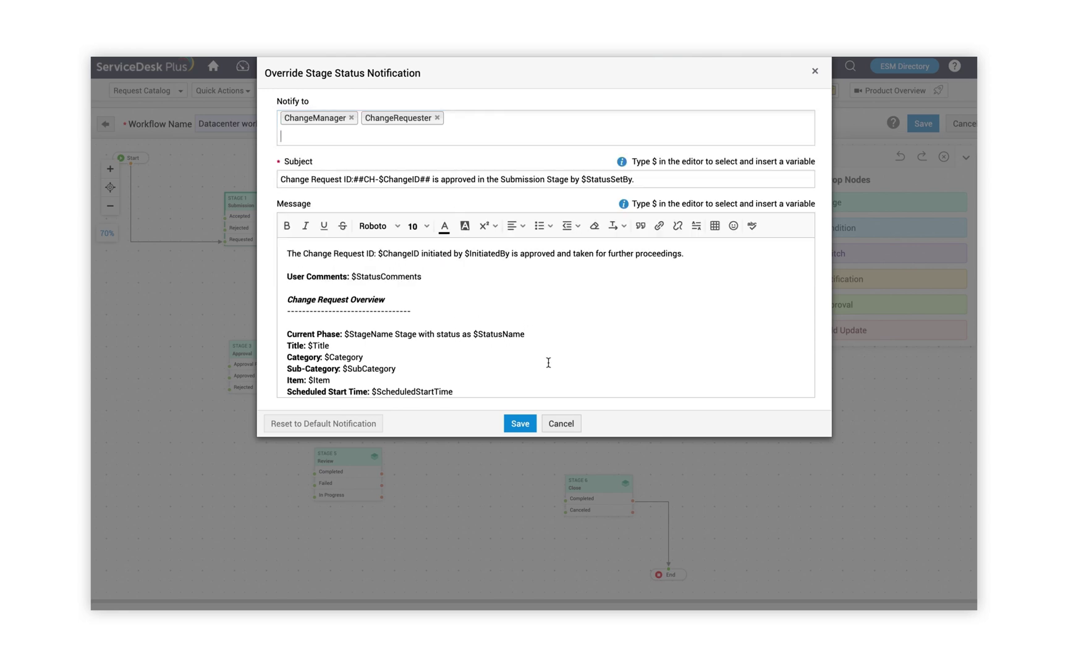
left_click(560, 425)
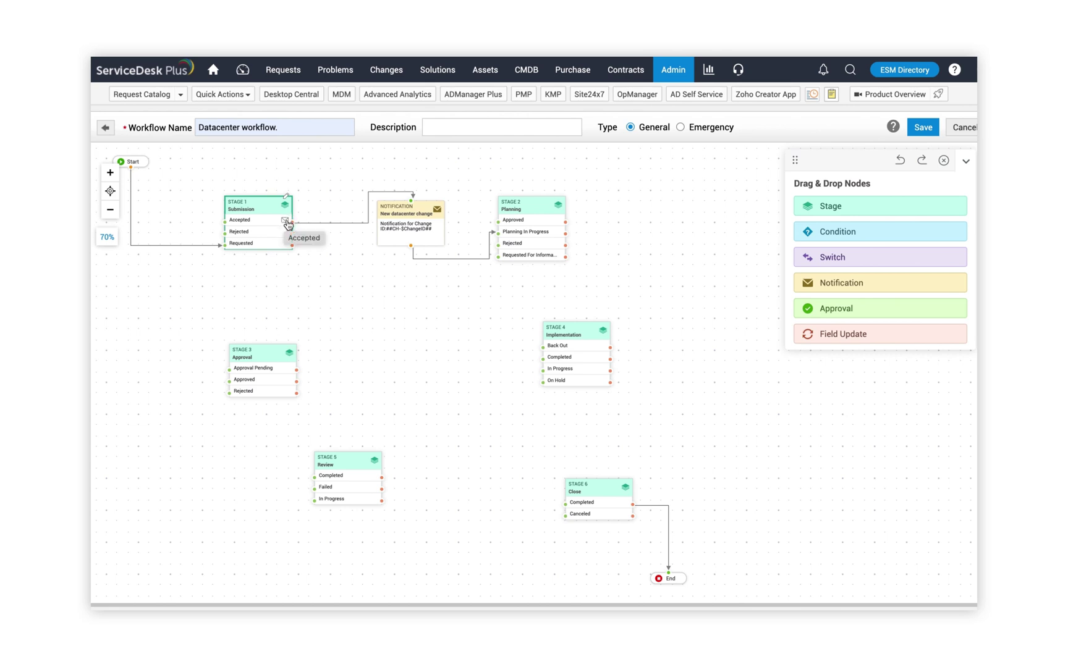
Step: Add a condition named Major change beside Planning with the criteria Change Type is Major, and connect Planning's Approved status to it
mouse_move(394, 226)
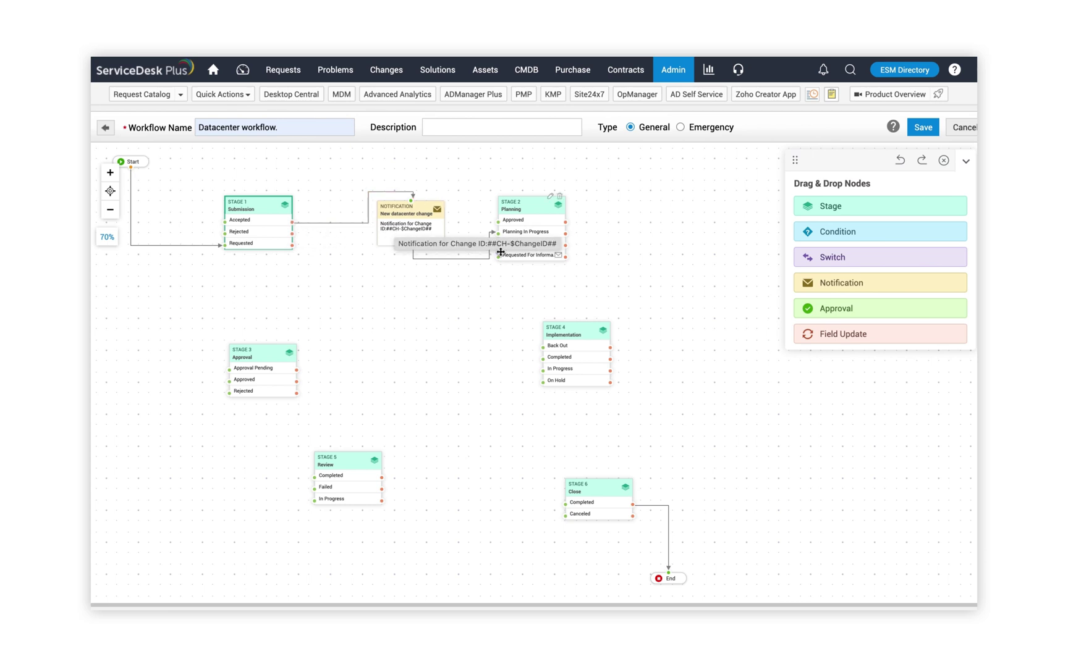
left_click_drag(838, 231, 663, 219)
type("Major change")
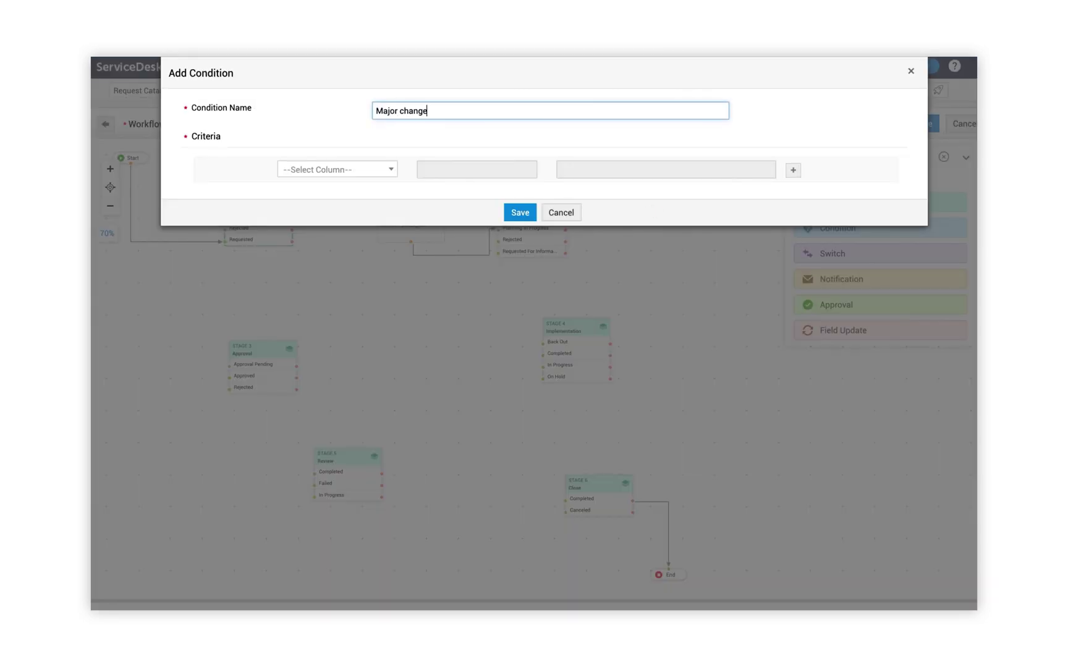
left_click(337, 170)
type("change")
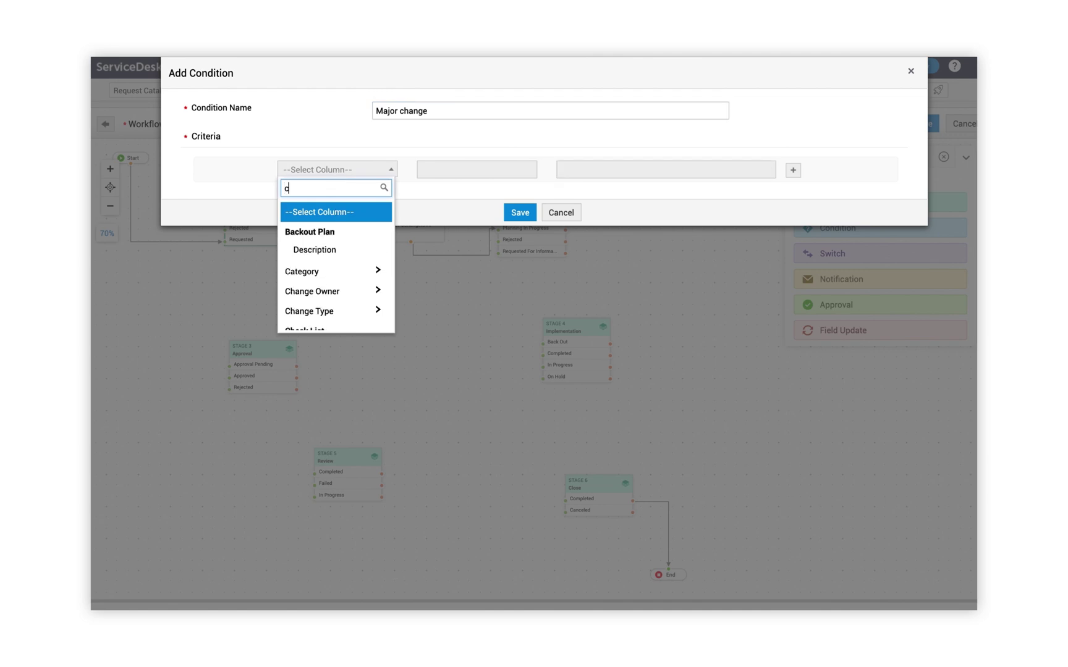
left_click(326, 232)
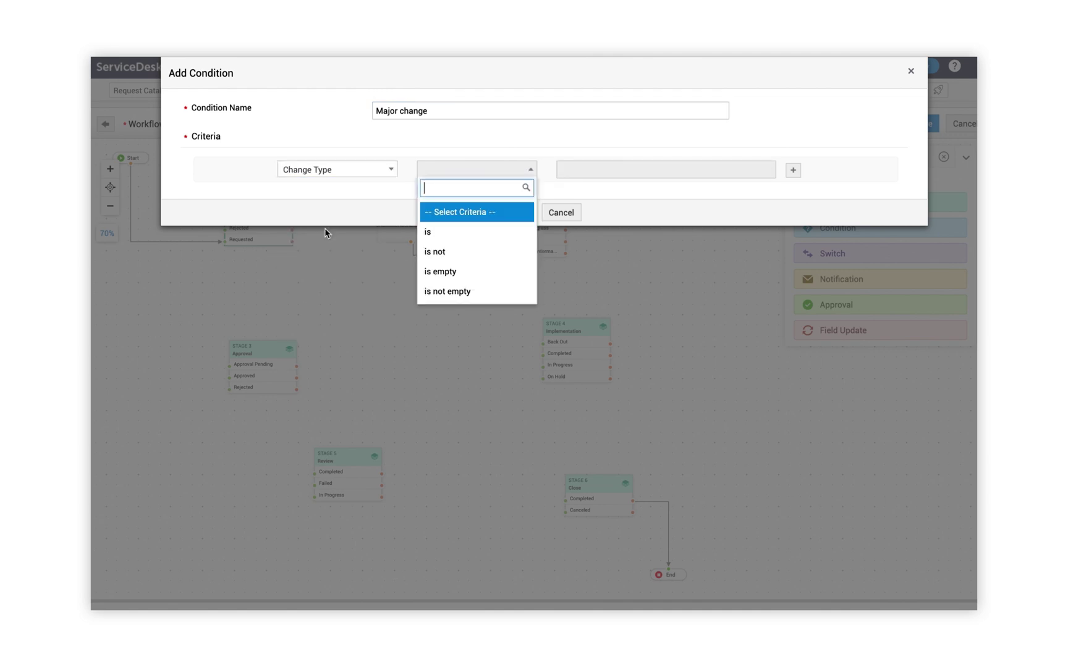
left_click(470, 230)
left_click(595, 203)
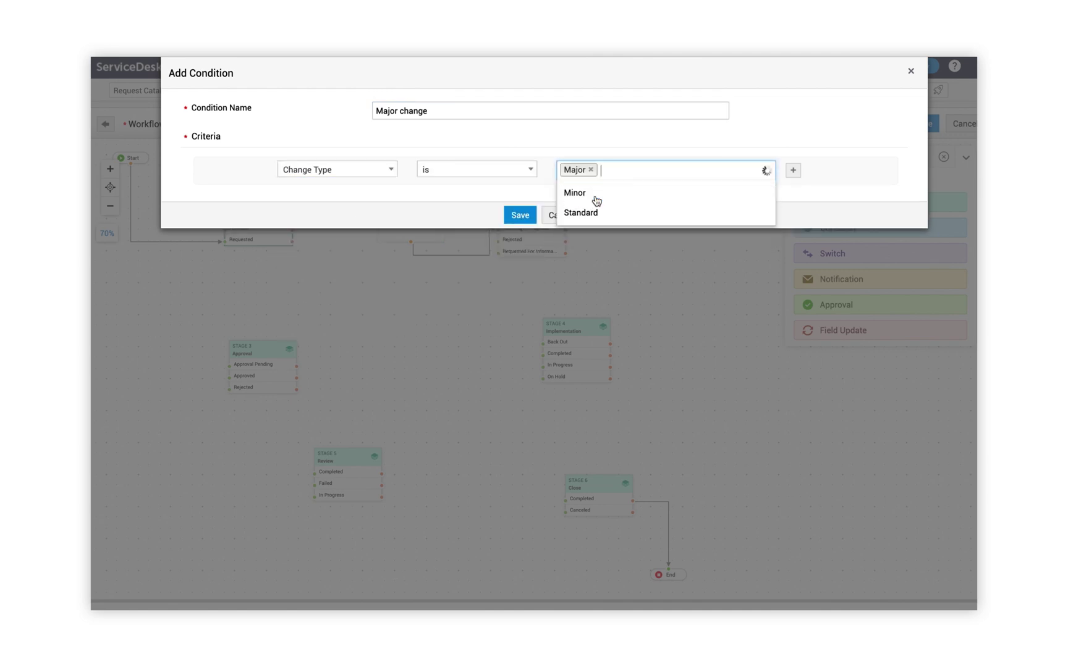
left_click(518, 215)
left_click_drag(560, 220, 628, 228)
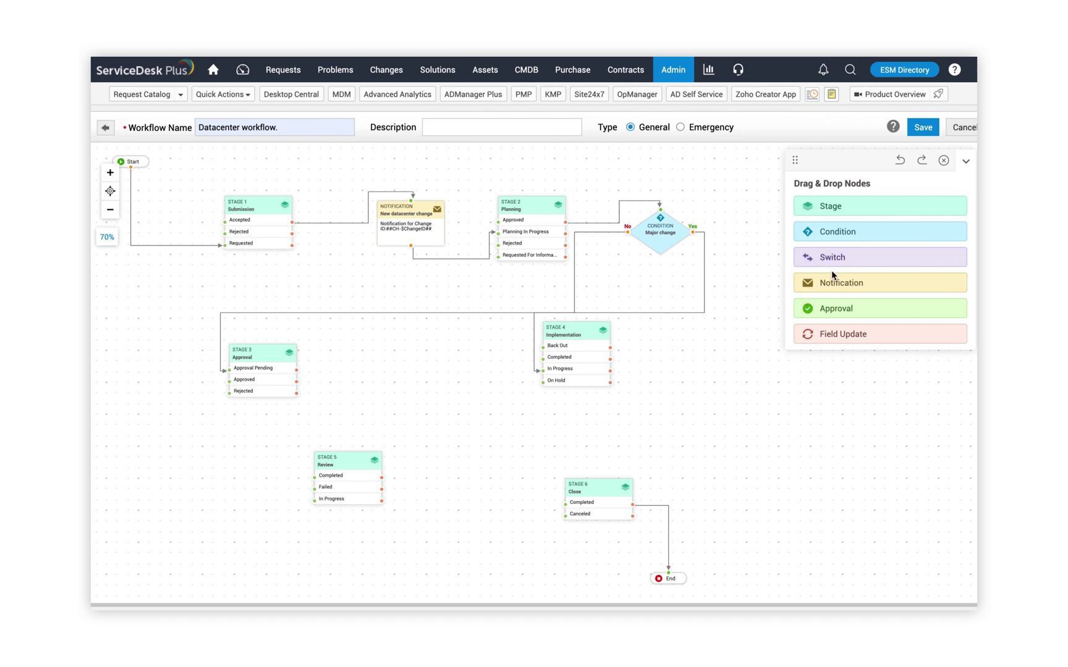
Step: Add a Category switch with the values Operating System, Network and Internet beside the Approval stage, and connect Approval Pending to it
left_click_drag(837, 258, 389, 351)
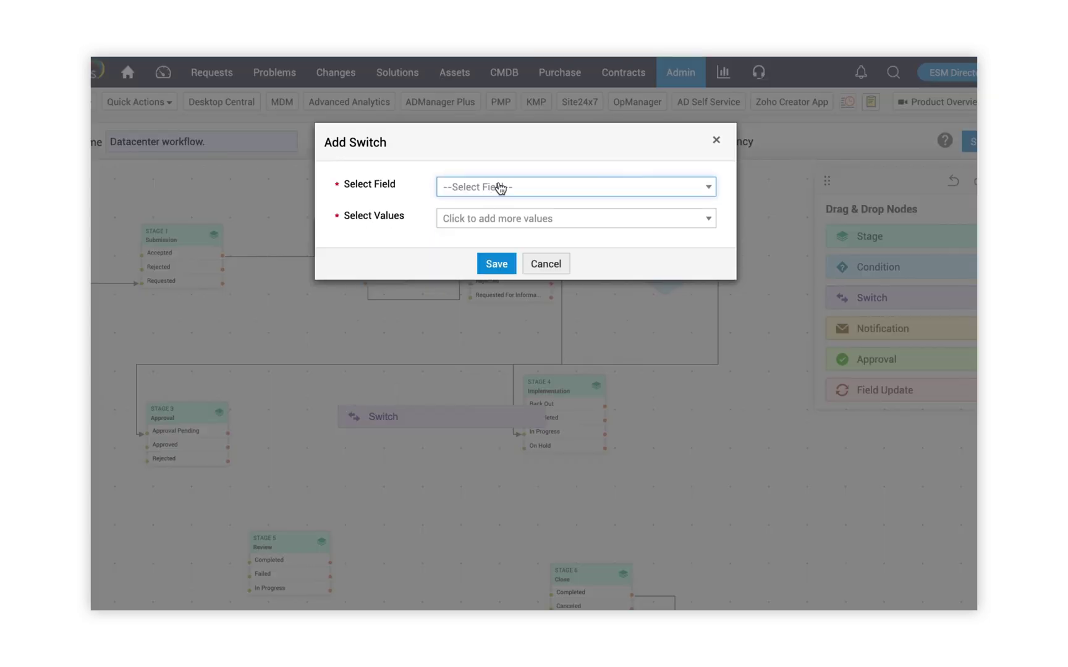
left_click(501, 187)
left_click(484, 260)
left_click(513, 220)
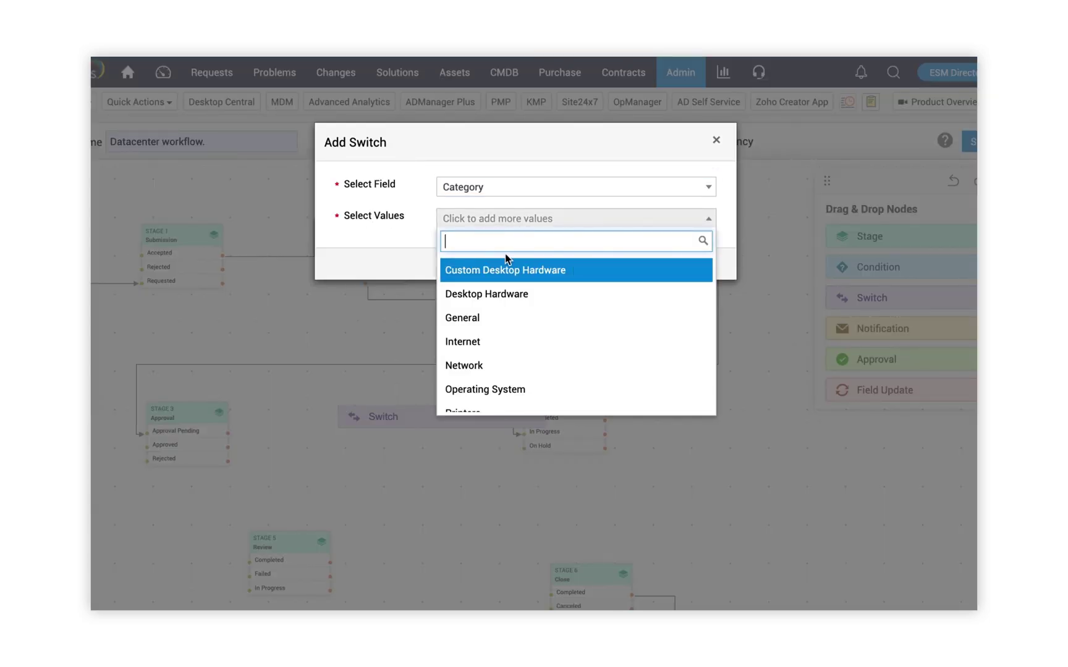
scroll(503, 302, "down", 1)
left_click(497, 346)
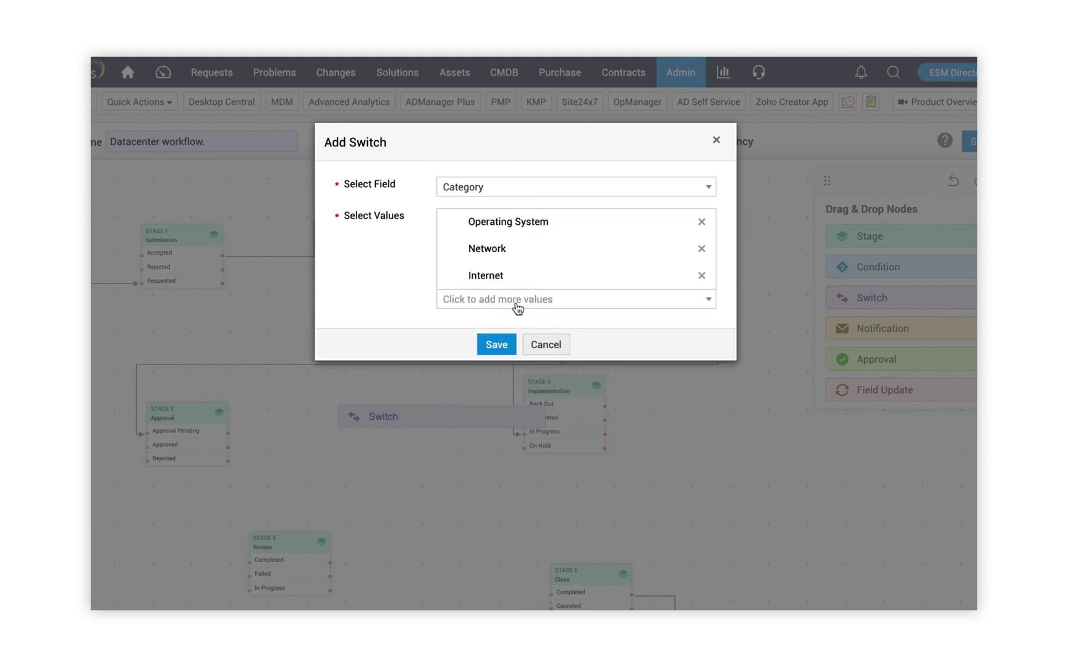
left_click(497, 346)
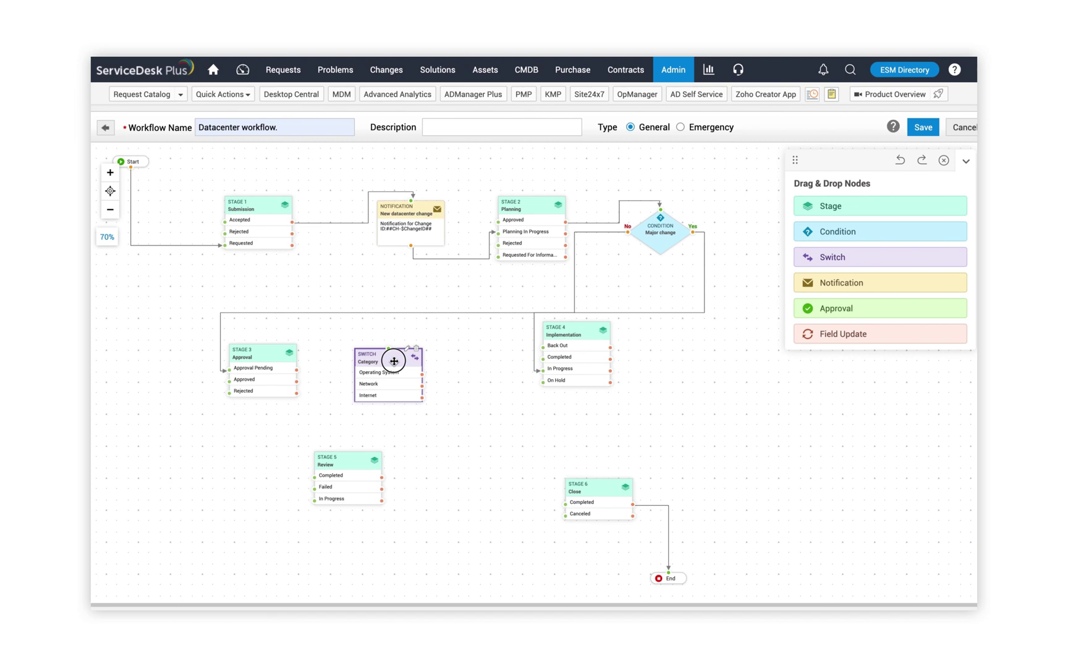
left_click_drag(393, 360, 389, 357)
left_click_drag(292, 373, 374, 340)
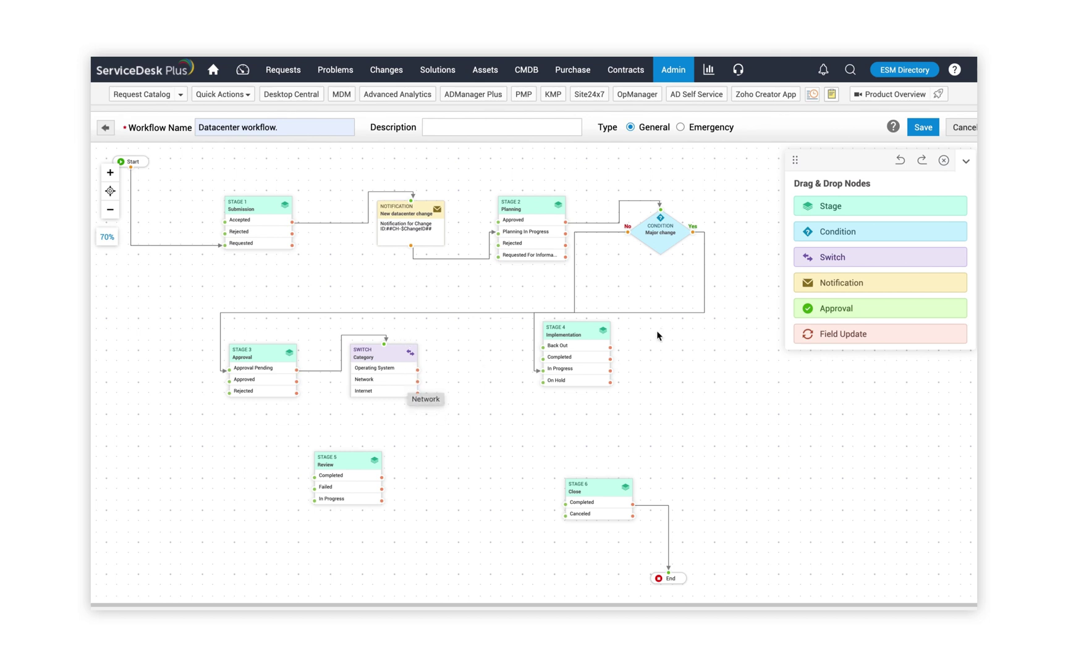
Step: Add an approval node beside the switch, named OS Approval - Level 1, with Wait For set to Anyone to approve
left_click_drag(869, 312, 440, 396)
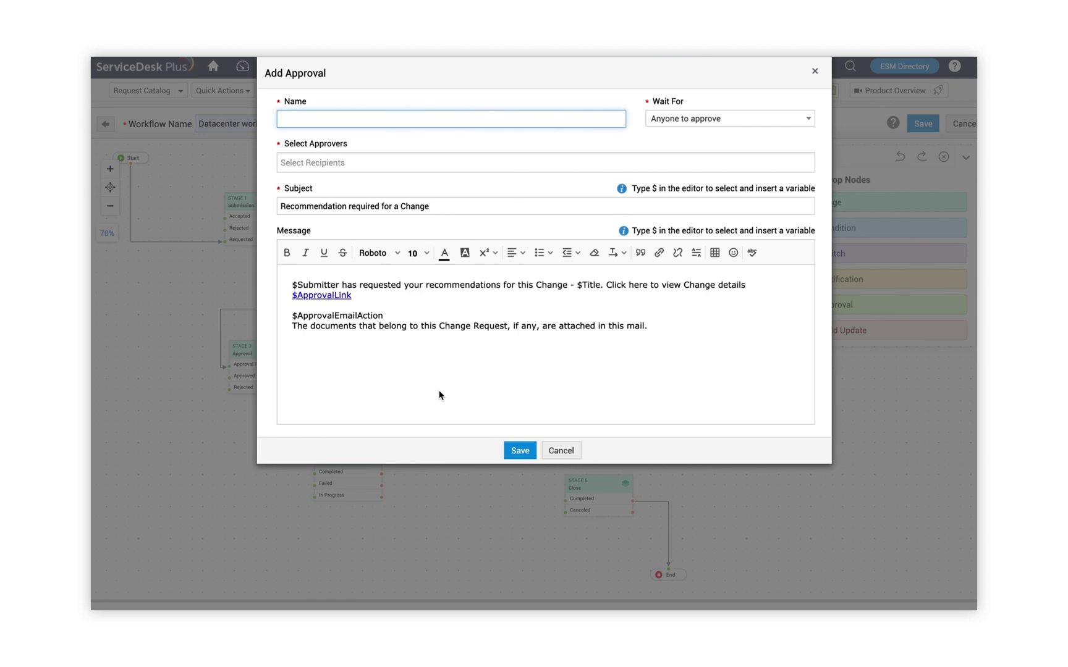
type("OS Approval - Level 1")
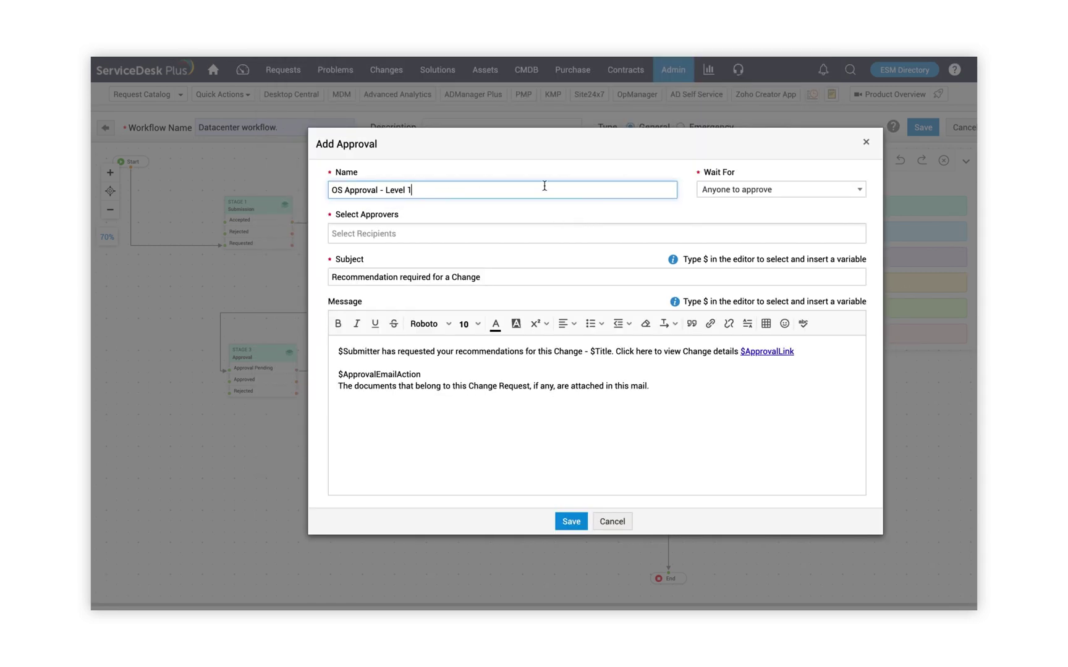
left_click(725, 190)
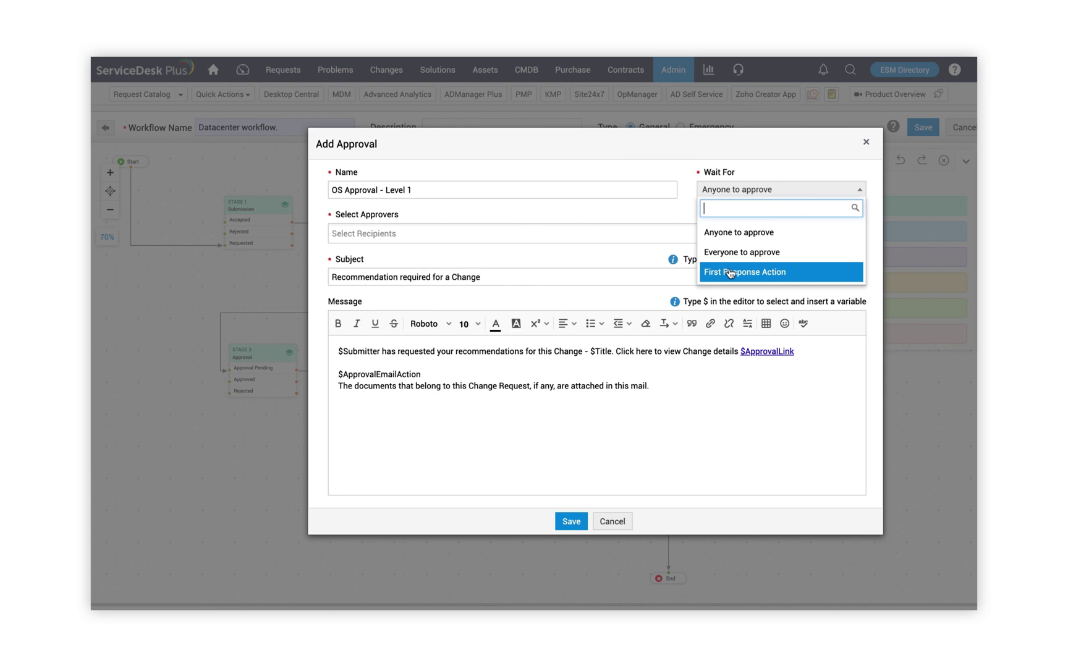
left_click(741, 228)
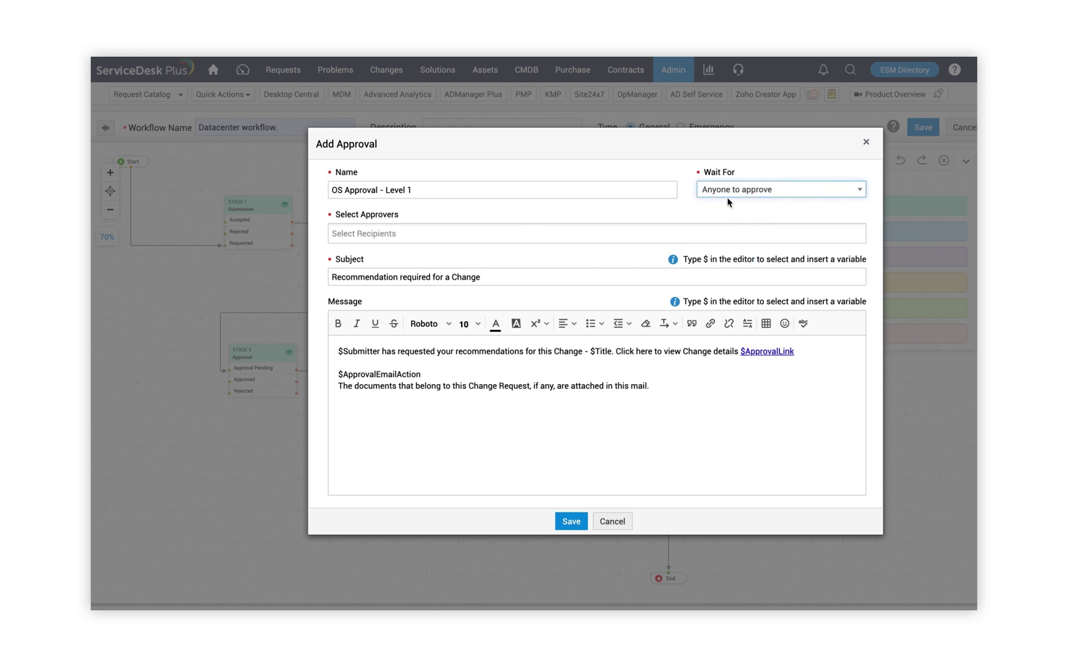
Step: Assign the Application and Server Migration Team and Application Monitoring Teams as approvers, and save the approval with the default message
left_click(574, 233)
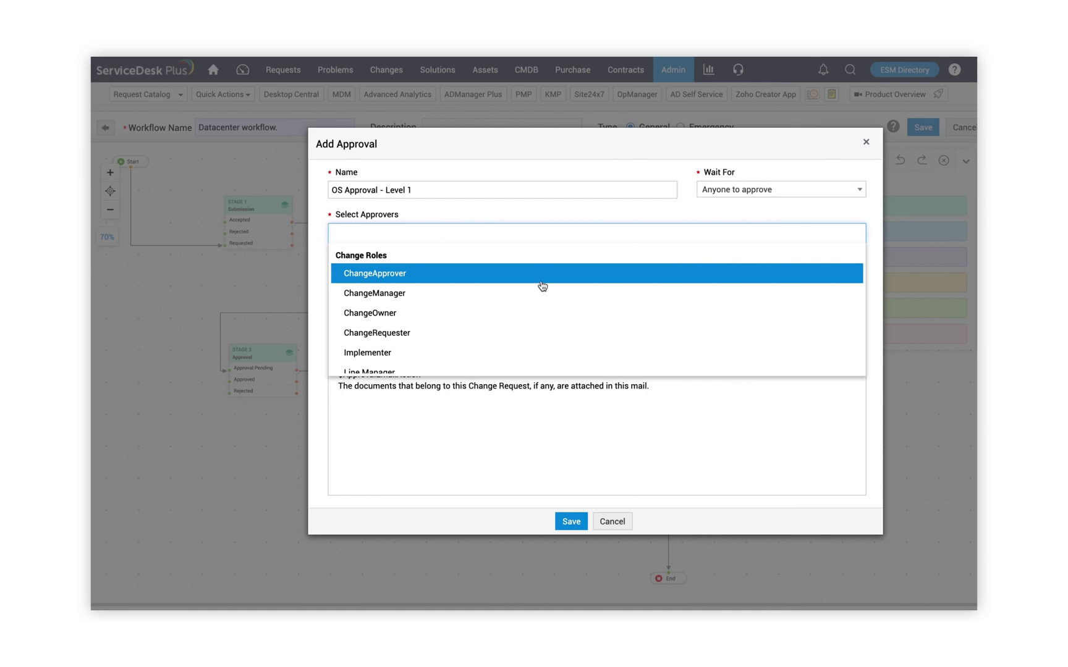
scroll(463, 287, "down", 1)
scroll(463, 287, "down", 5)
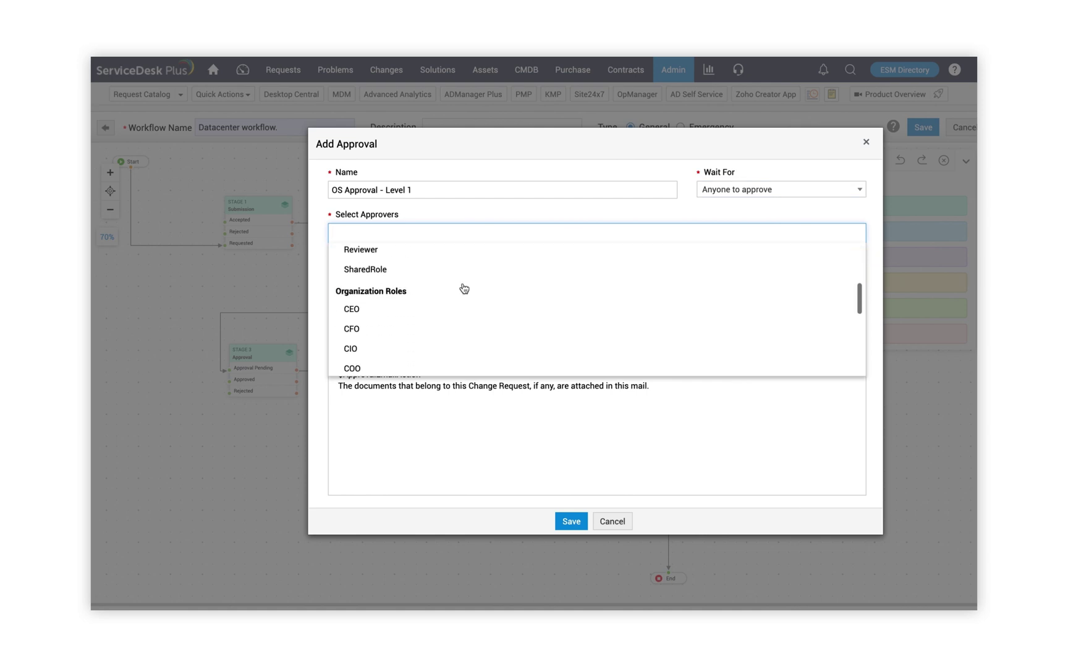
scroll(460, 328, "down", 6)
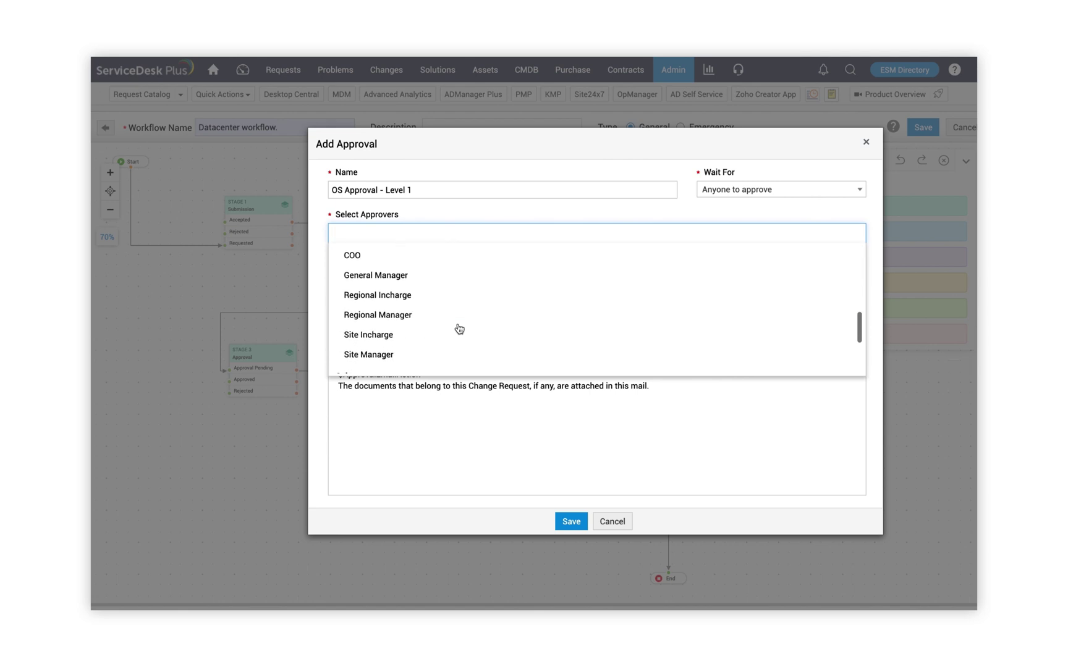
scroll(459, 328, "down", 3)
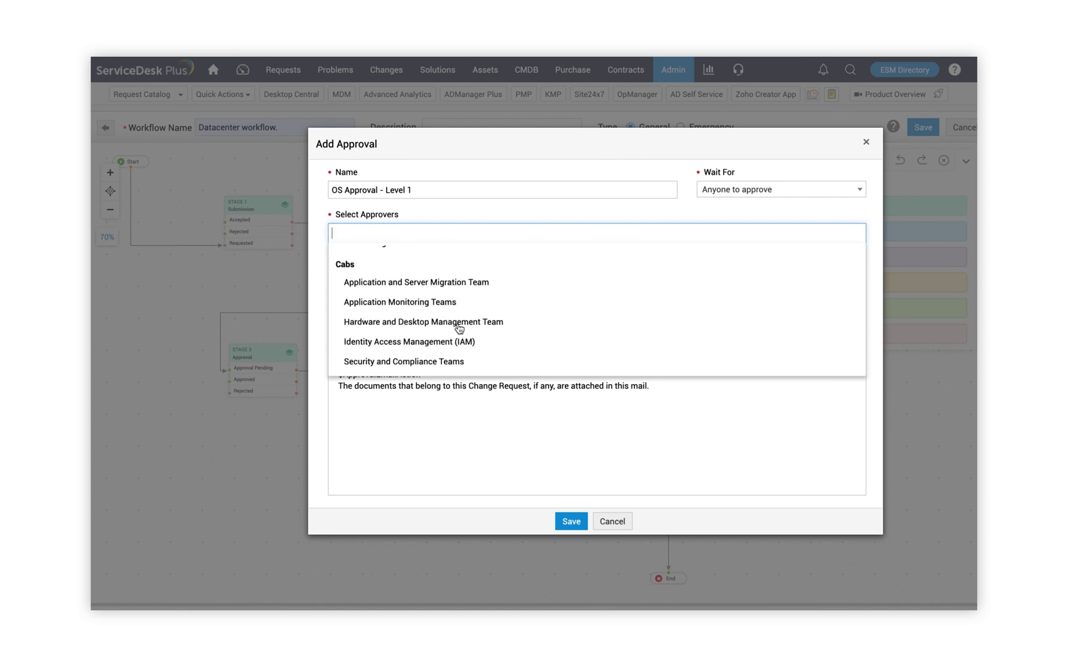
left_click(435, 282)
scroll(417, 326, "down", 2)
scroll(417, 326, "down", 5)
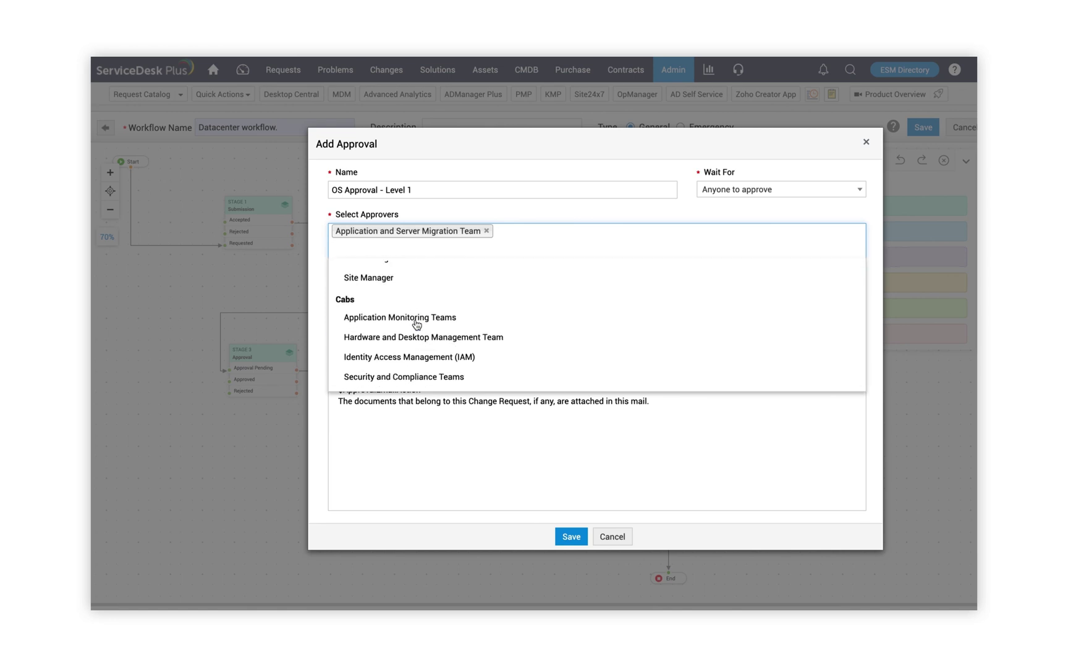
left_click(416, 321)
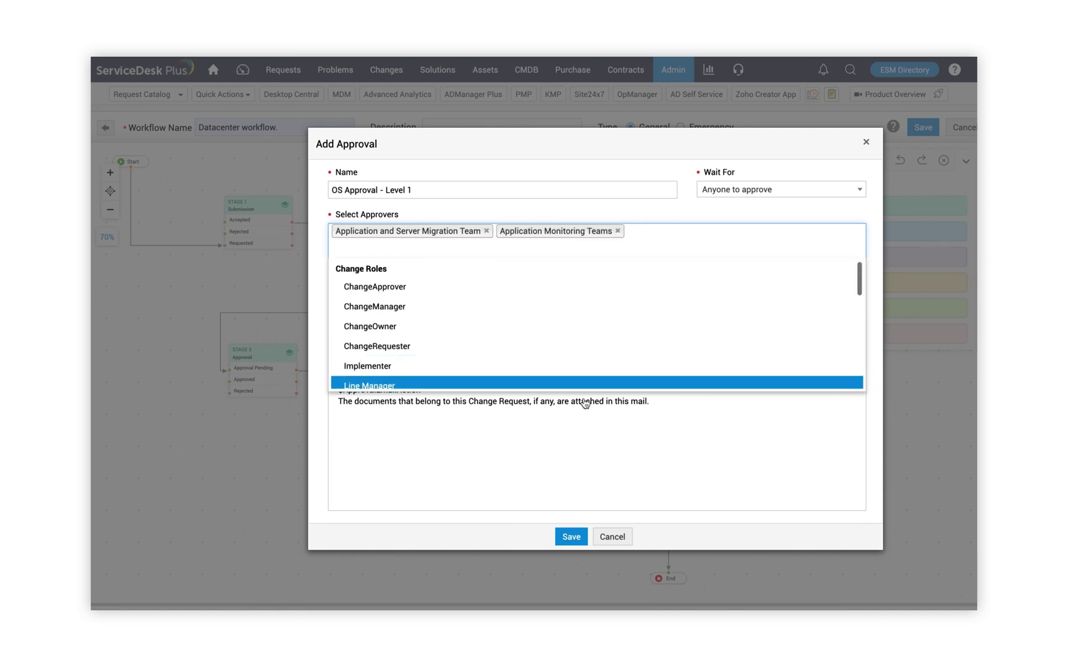
left_click(621, 437)
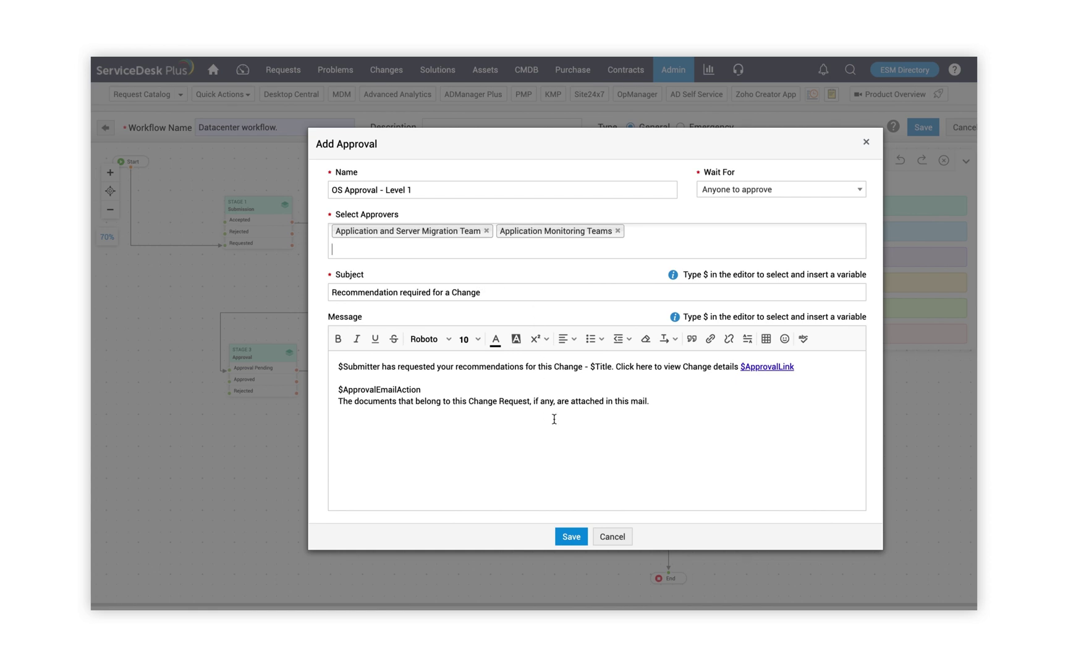
left_click(571, 537)
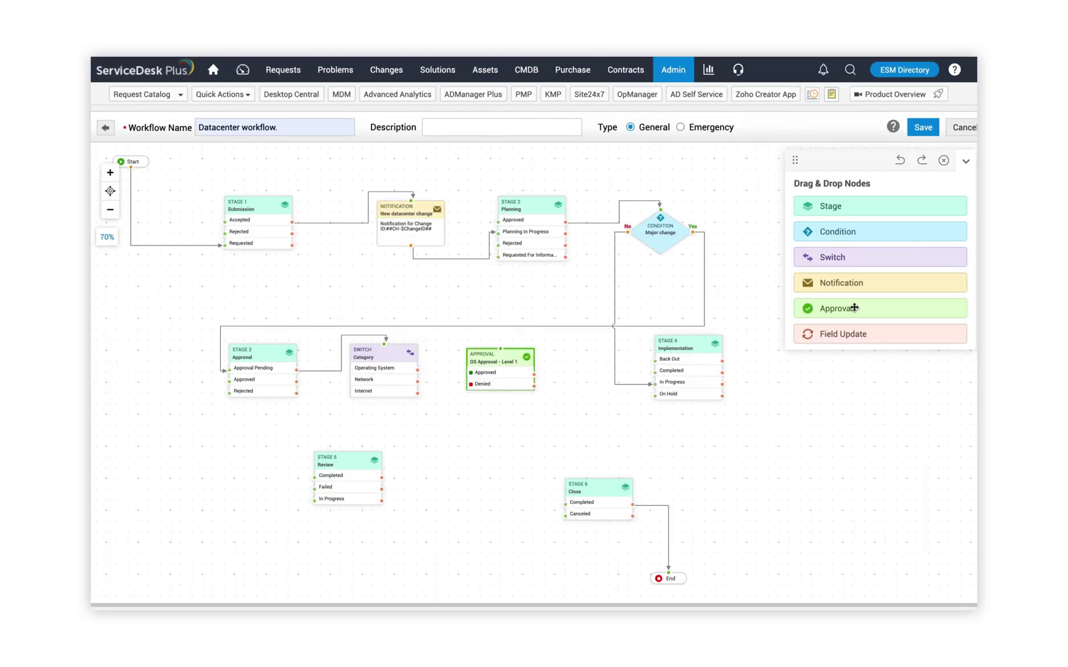
Step: Add OS Approval- Level 2, Network Approval and Internet approval nodes, and route the switch's Operating System value through both OS approvals to Approval's Approved status
left_click_drag(854, 308, 582, 340)
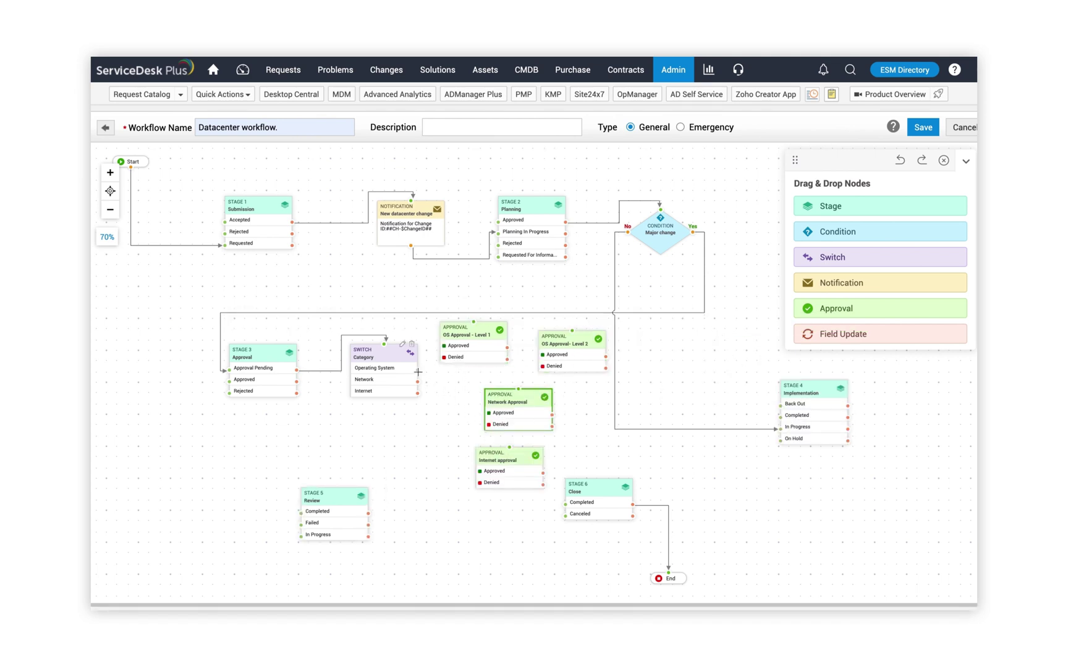
left_click_drag(418, 371, 456, 323)
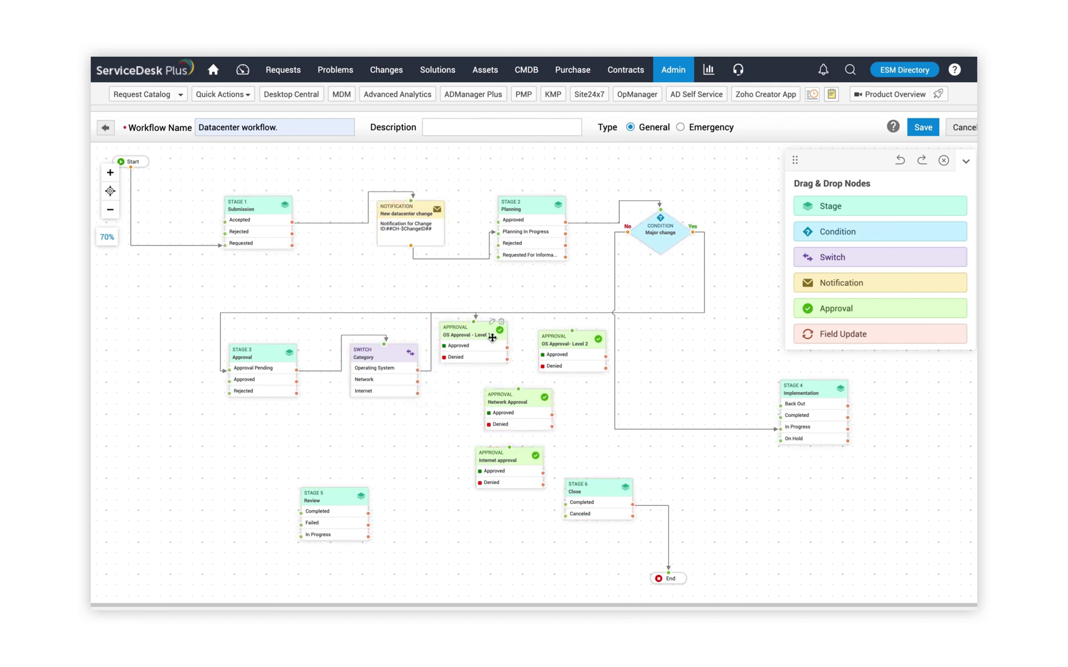
left_click_drag(508, 348, 227, 380)
Step: Connect the switch's Network value to the Network Approval node, and that node's Approved outcome to the Approval stage's Approved status
left_click_drag(418, 381, 516, 388)
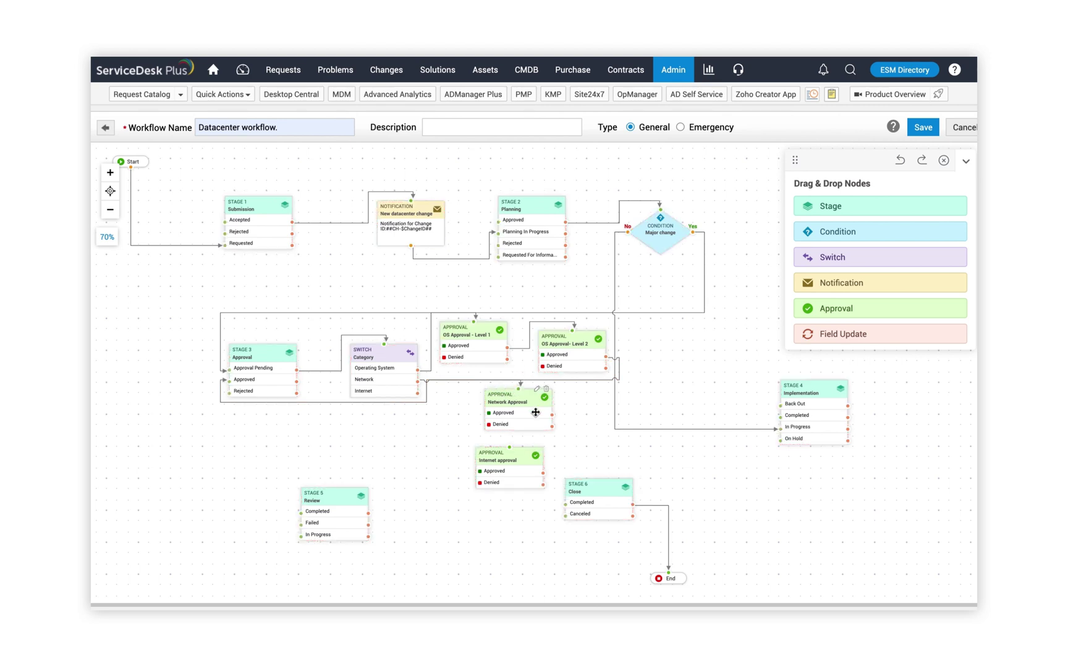
left_click_drag(553, 425, 222, 381)
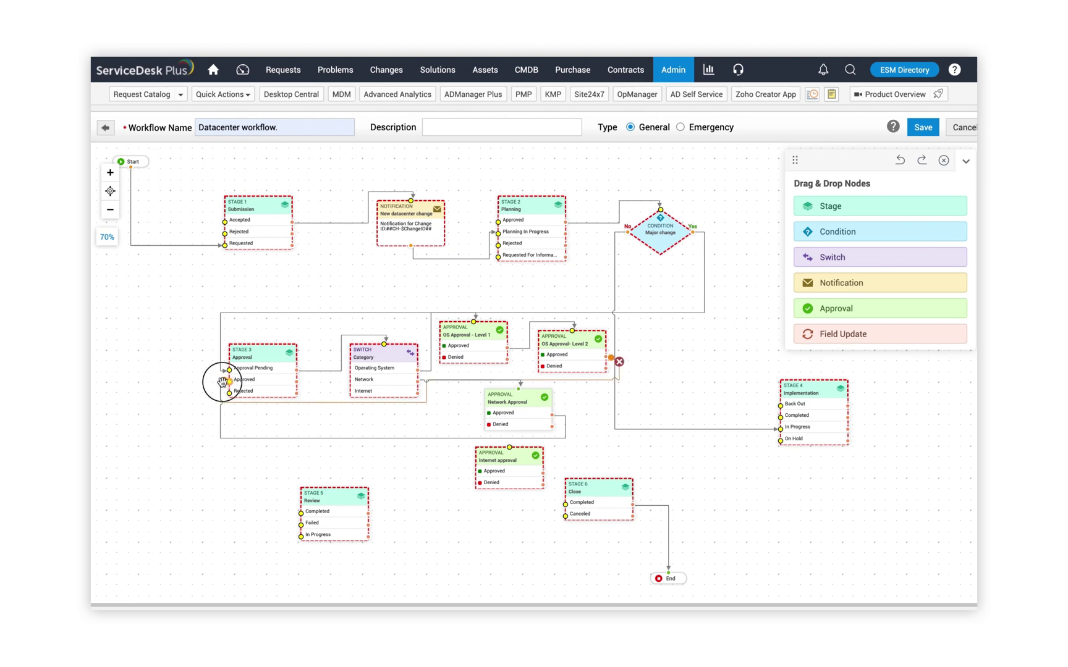
left_click(222, 382)
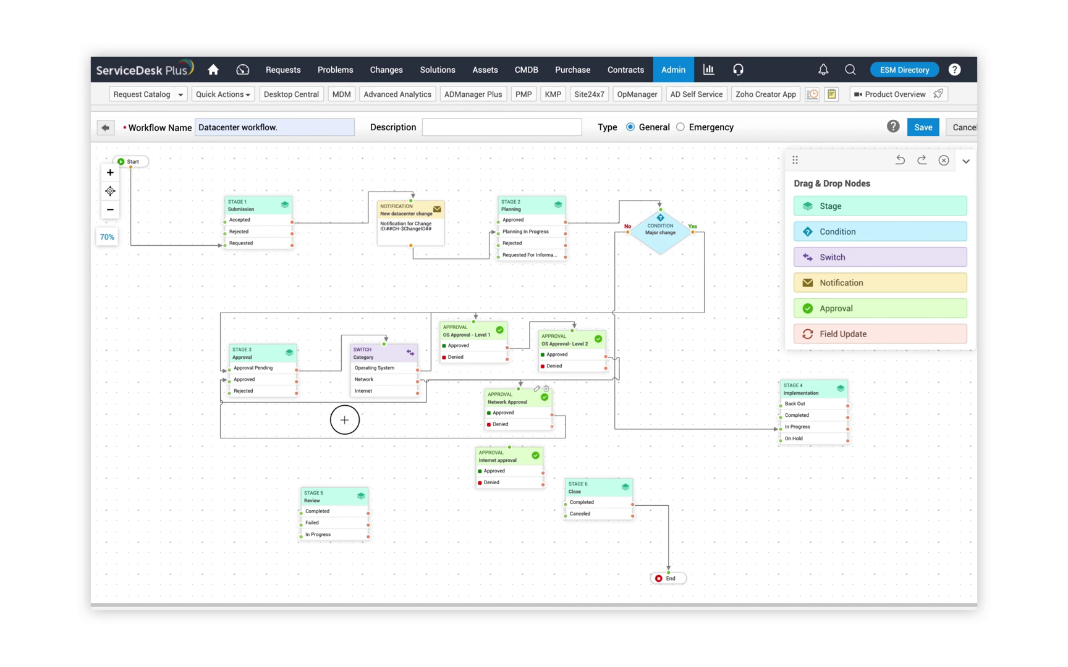
Step: Connect Network Approval's Denied outcome to Approval's Rejected status, and route the switch's Internet value through Internet approval to Approval's Approved status
mouse_move(237, 414)
left_mouse_down()
mouse_move(214, 399)
mouse_move(229, 393)
left_mouse_up()
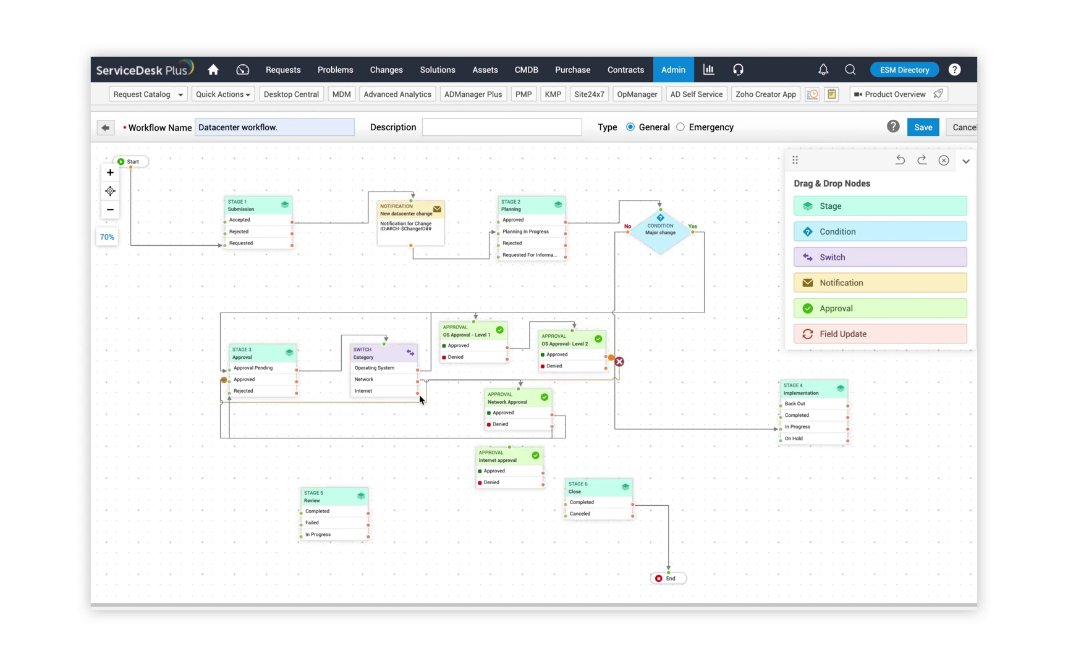
left_click_drag(418, 392, 508, 448)
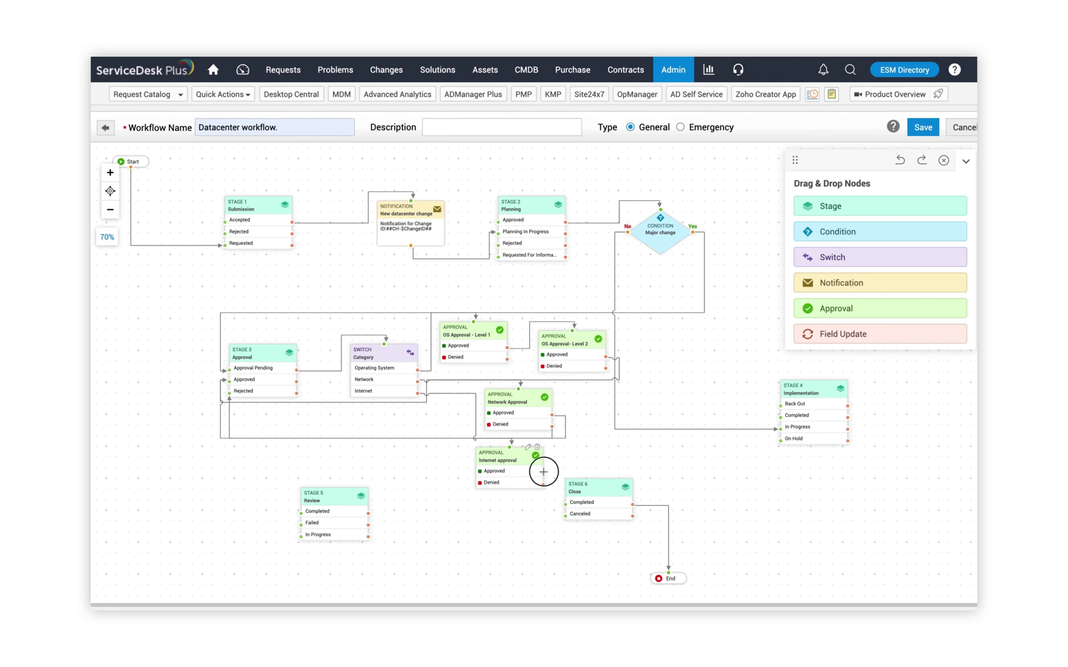
left_click_drag(543, 473, 225, 385)
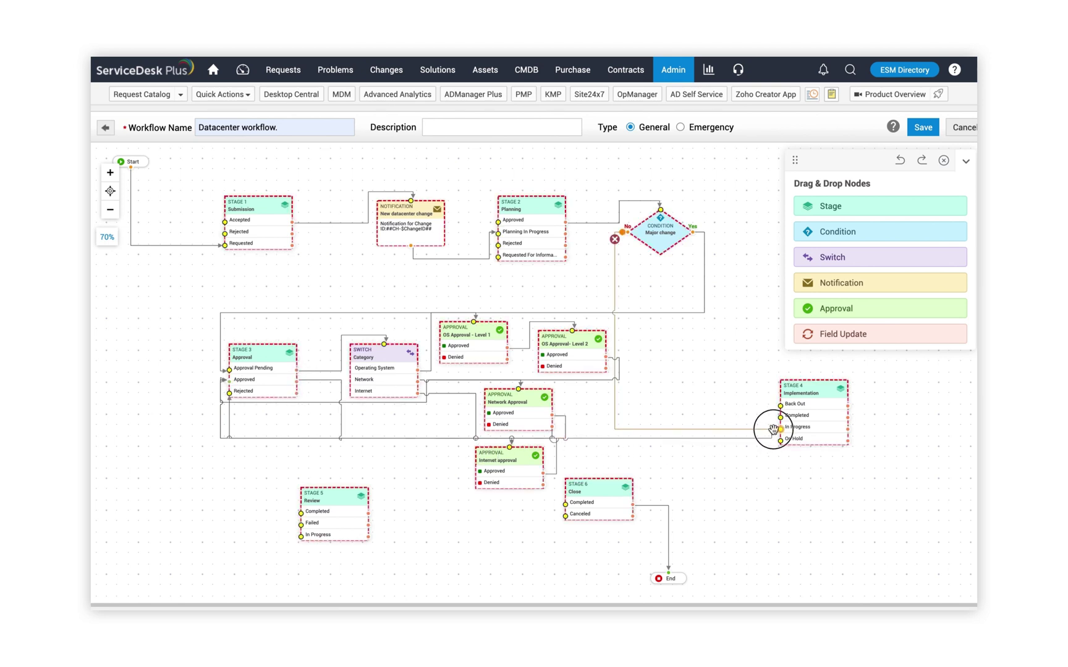
Step: Connect the Approval stage's Approved status to Implementation's In Progress, and Implementation's Completed status to Review's In Progress
left_click_drag(773, 429, 776, 429)
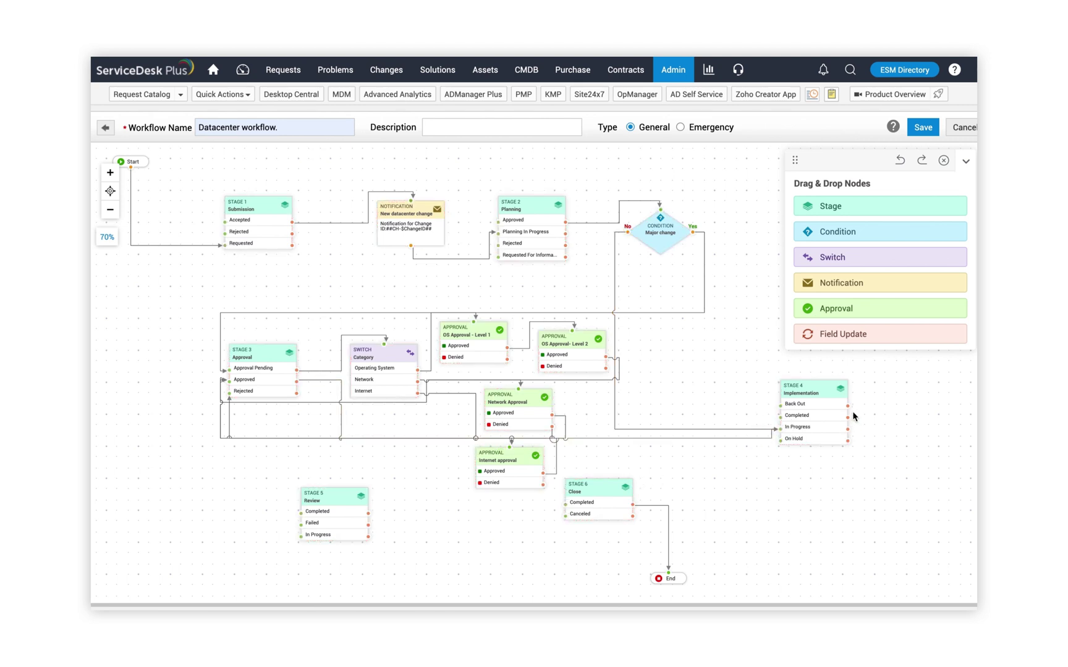
left_click_drag(847, 419, 293, 531)
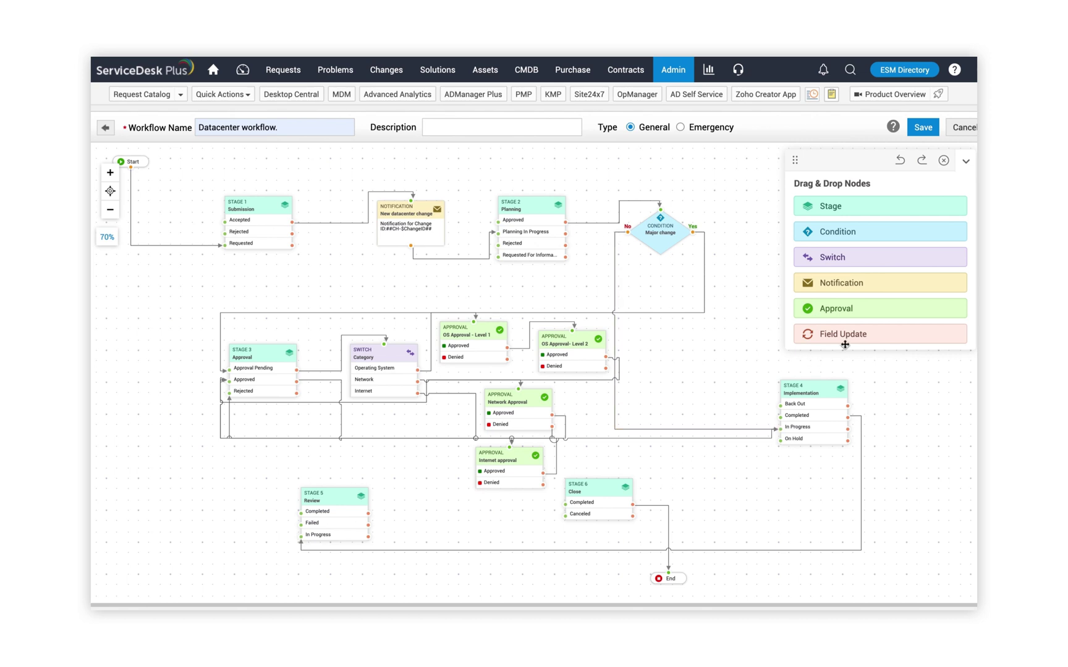
Step: Add a field update node using Change closure code and place it between the Review and Close stages
left_click_drag(858, 330, 439, 485)
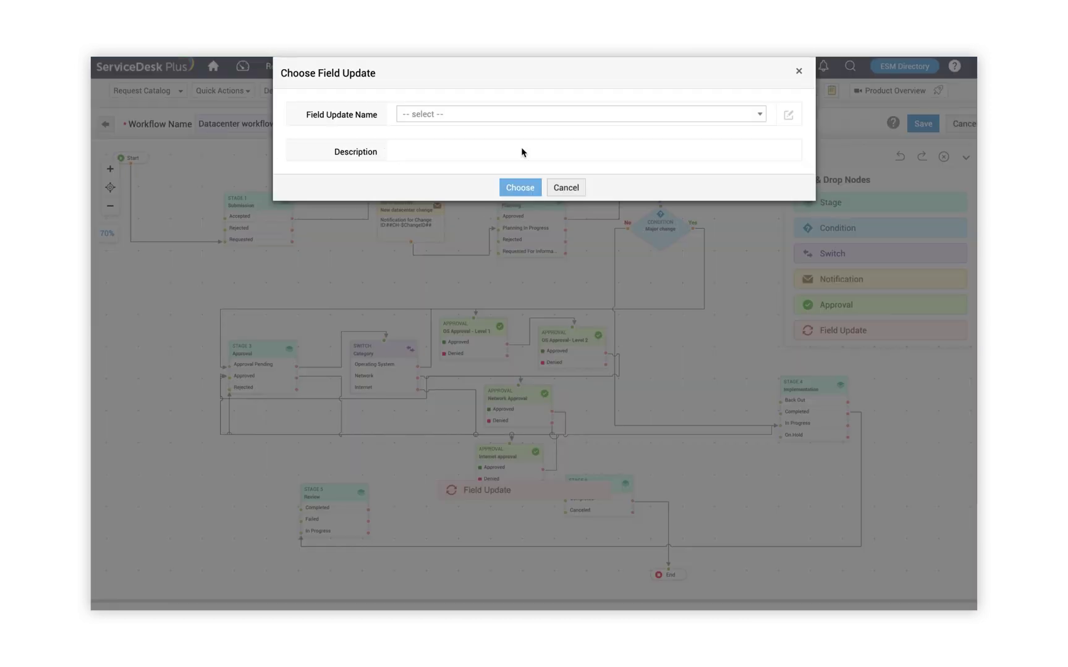
left_click(529, 118)
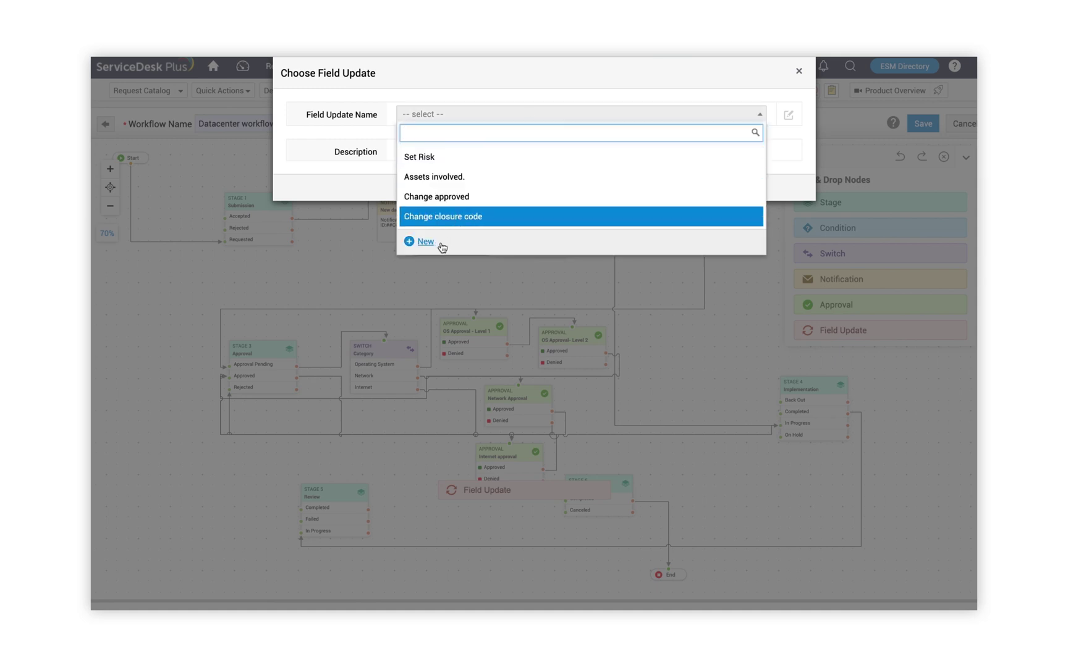
left_click(463, 217)
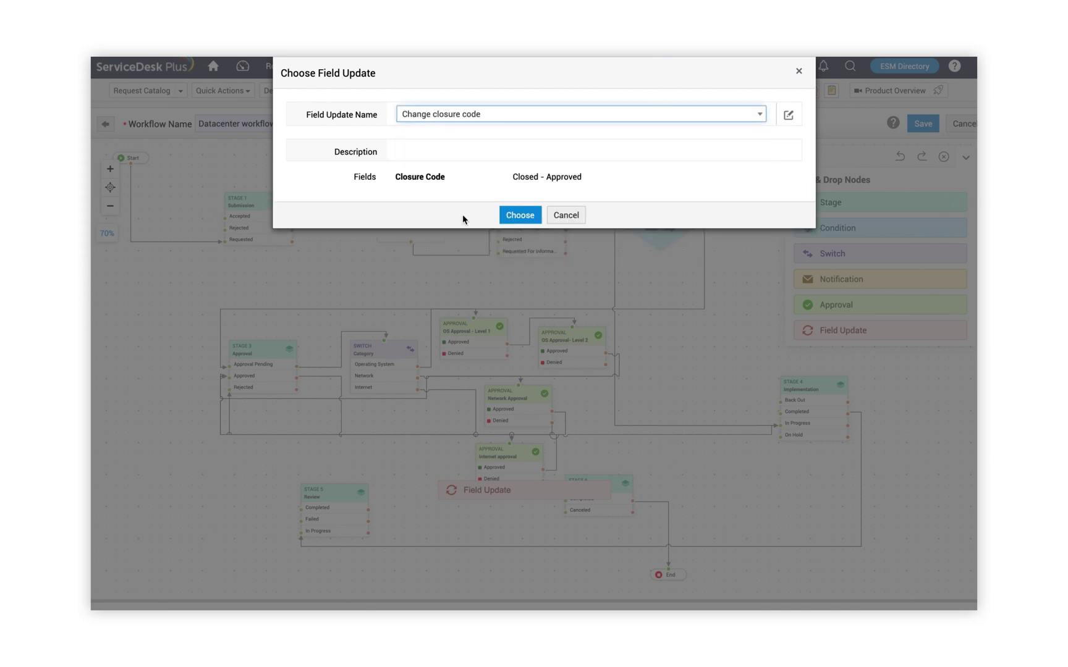
left_click(528, 216)
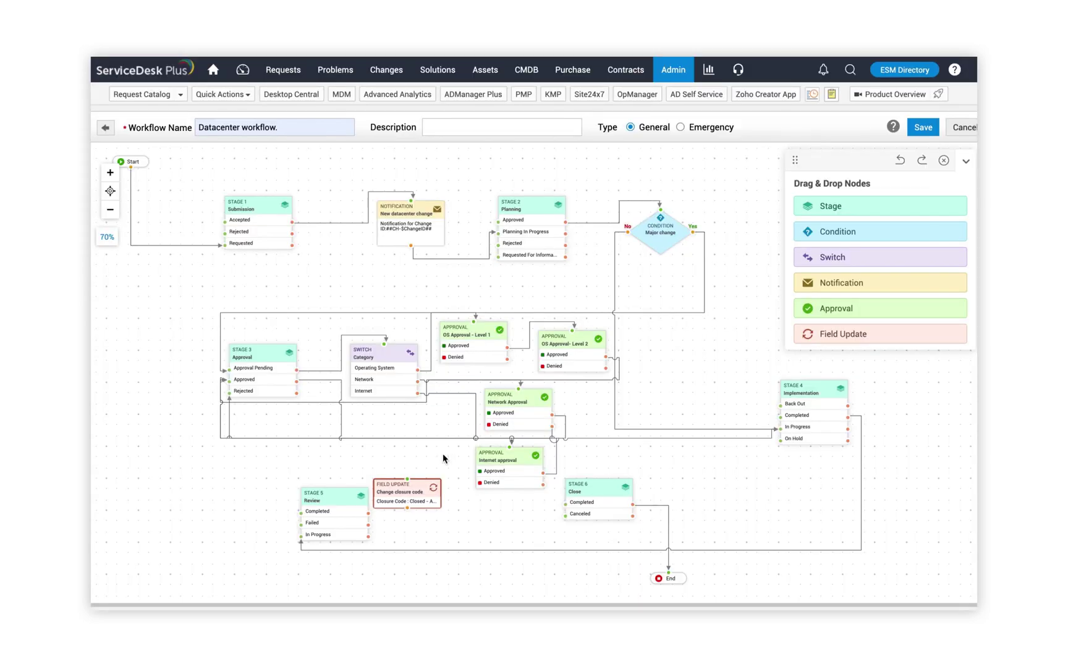
left_click_drag(406, 490, 450, 516)
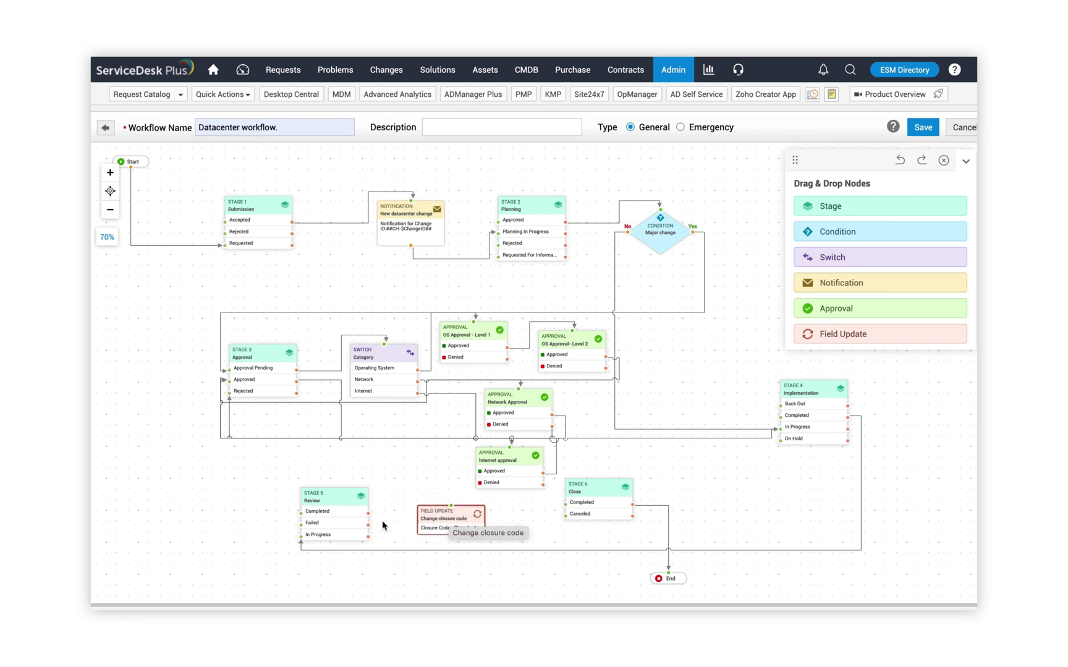
Step: Route Review's Completed status through the Change closure code field update to Close's Completed status, and save the workflow
left_click_drag(369, 513, 436, 508)
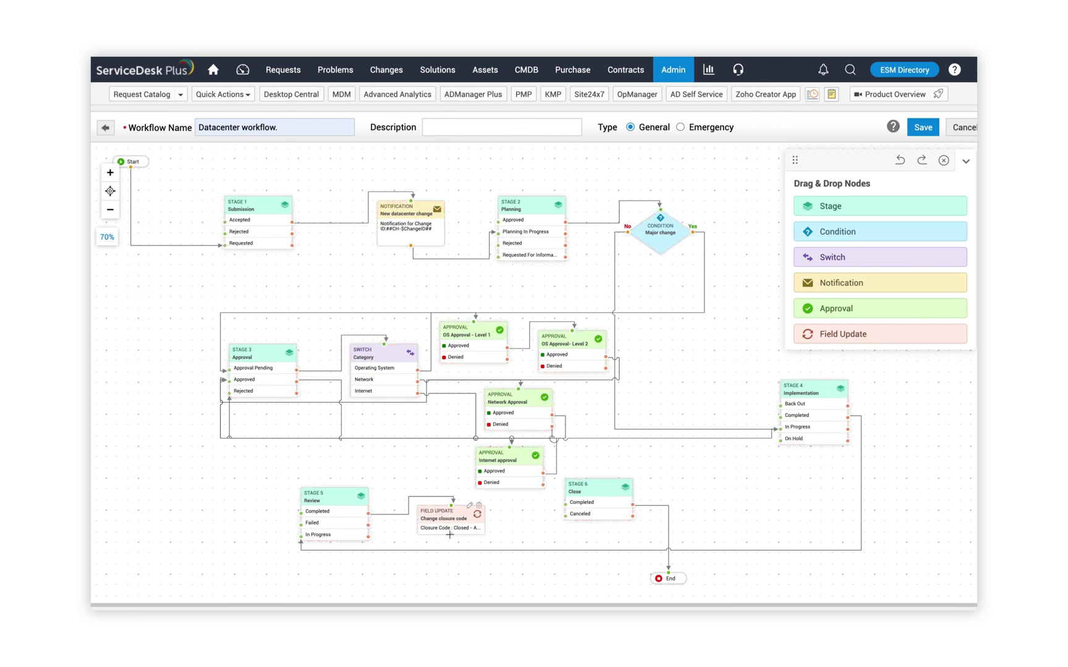
left_click_drag(450, 535, 566, 504)
mouse_move(427, 230)
mouse_move(464, 350)
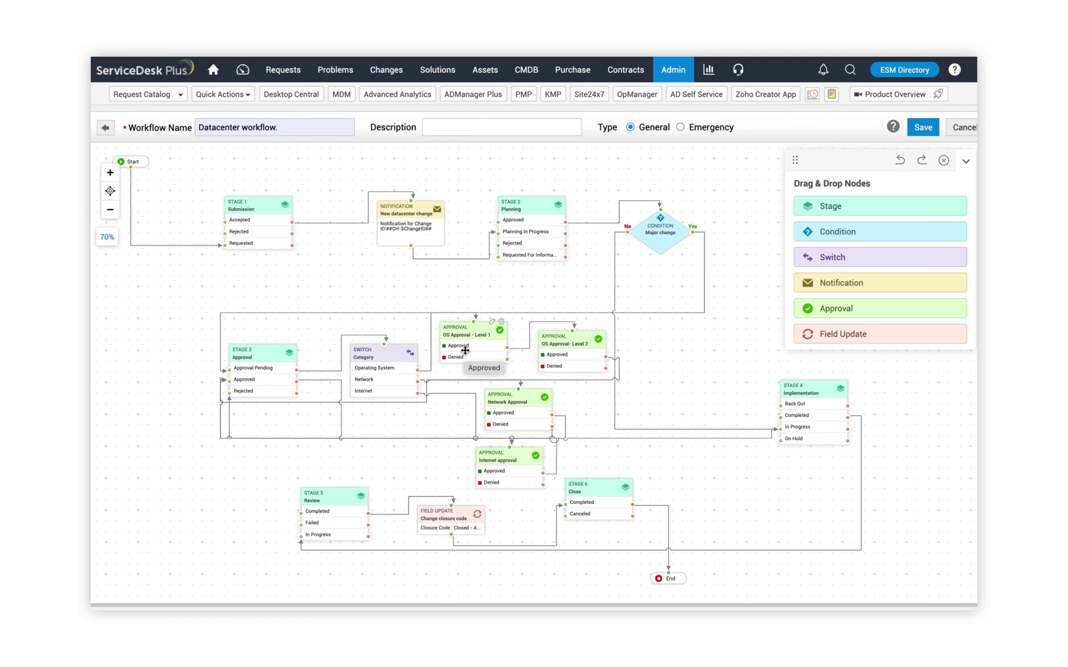
mouse_move(575, 351)
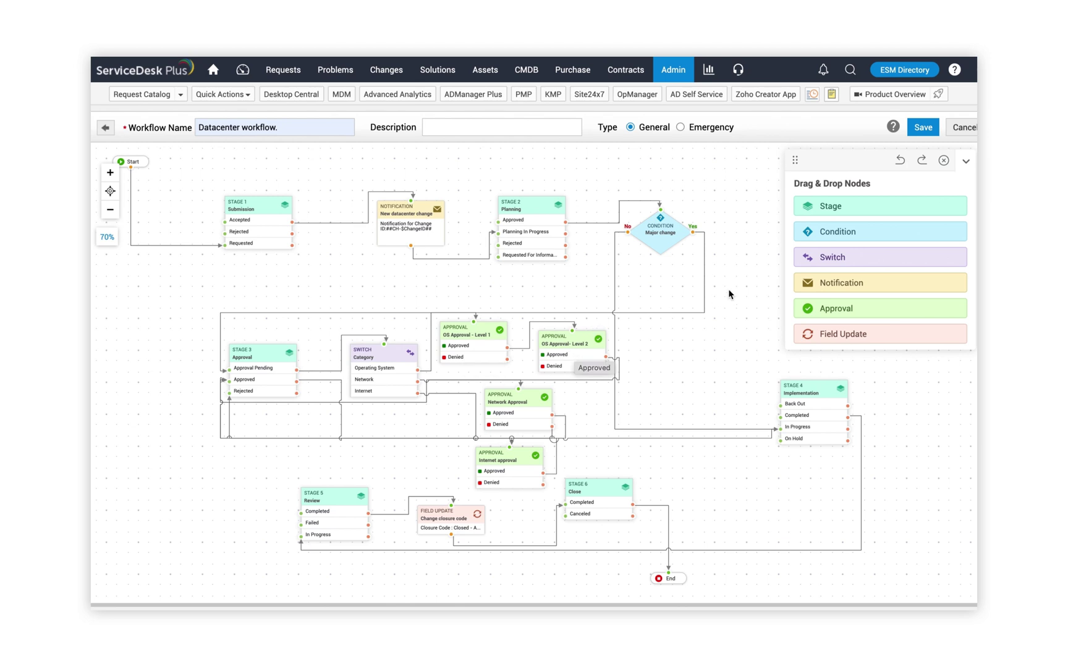
left_click(924, 128)
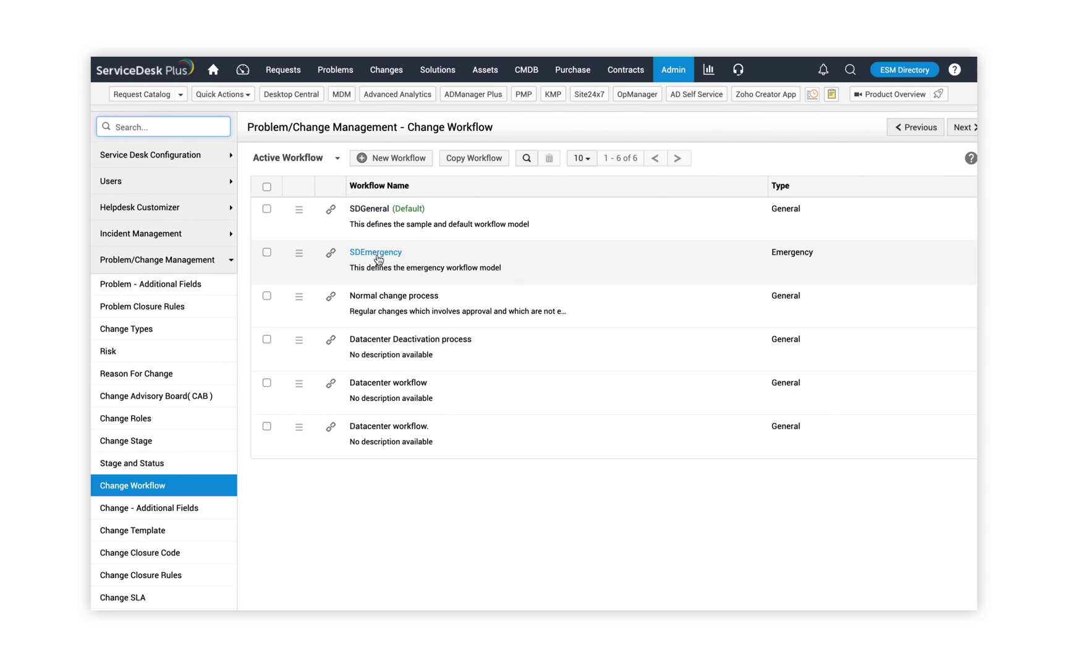
Step: Open the SDEmergency workflow and reposition its Implementation and Close stages to the right of the Submission and Review stages
left_click(377, 253)
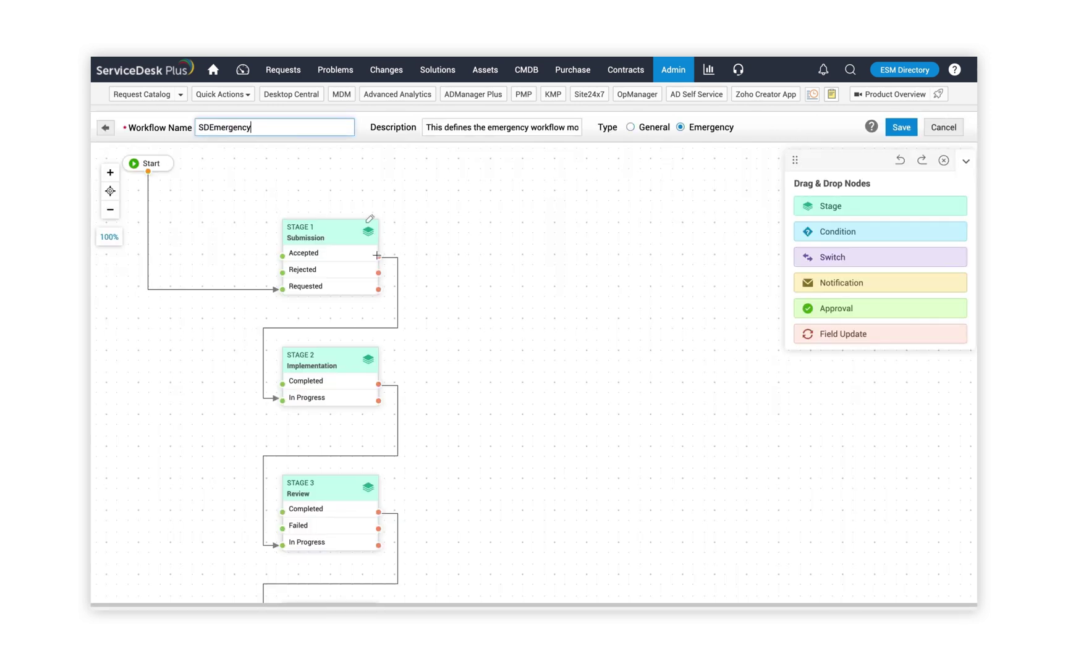
left_click(337, 362)
left_click_drag(337, 362, 489, 320)
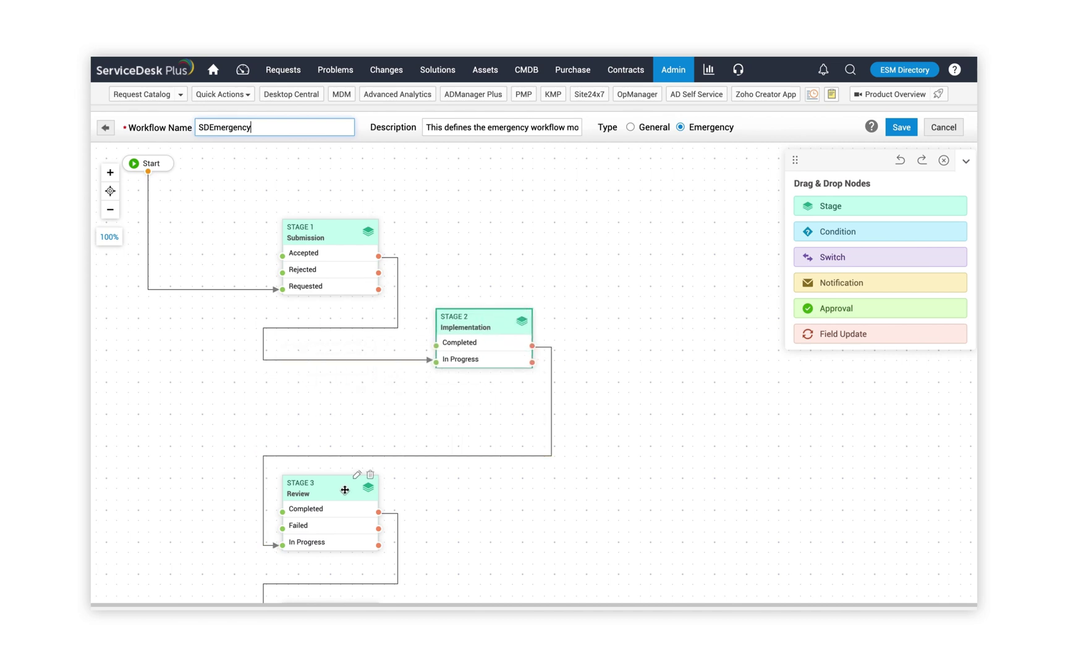
left_click(111, 210)
left_click_drag(271, 480, 495, 412)
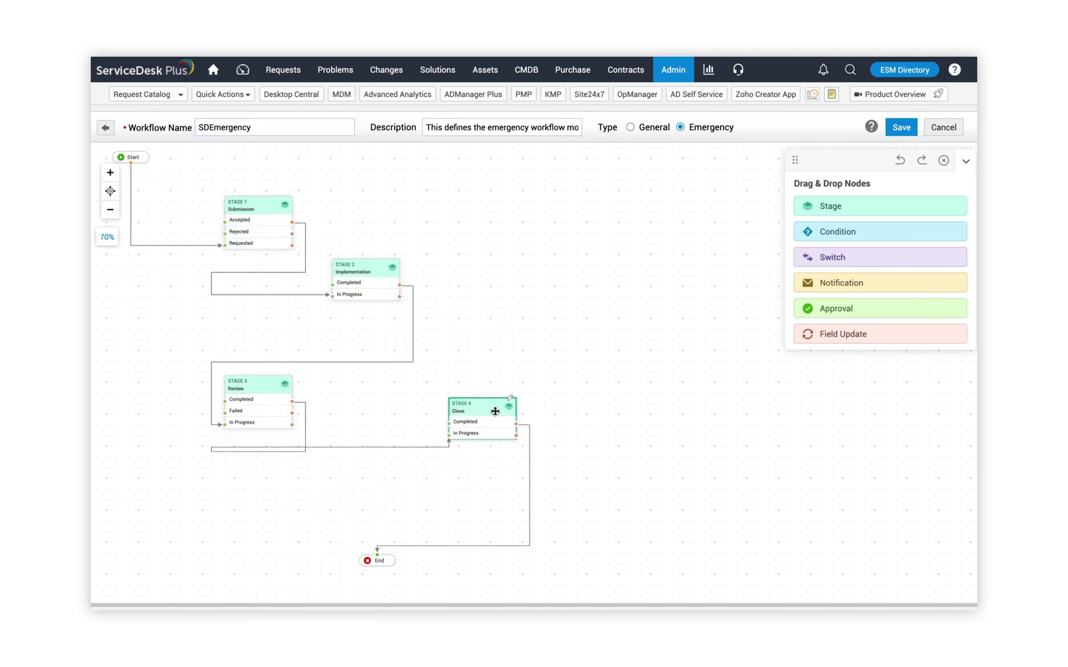
left_click(412, 337)
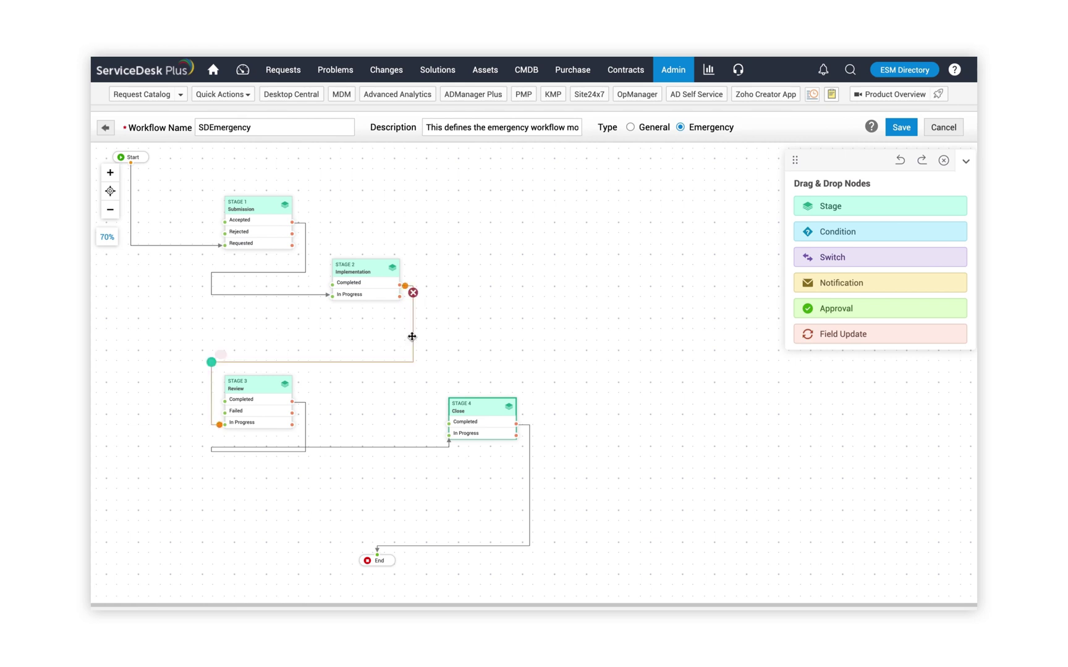
left_click(457, 302)
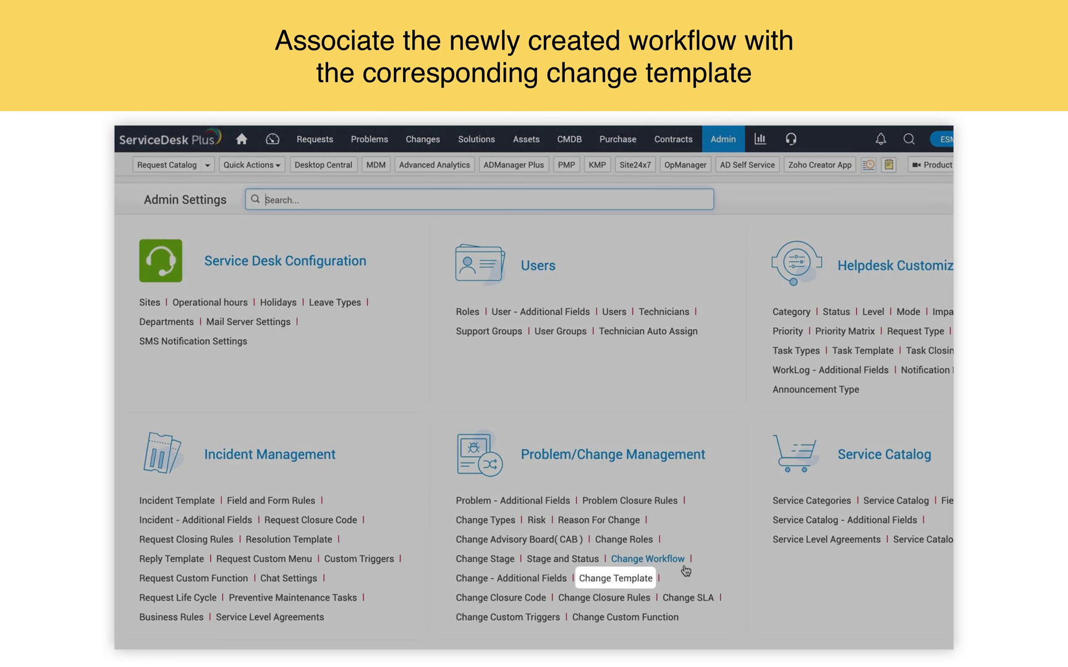
Step: Start a new change template named "Datacenter change request." and set it to follow the Datacenter workflow
left_click(636, 579)
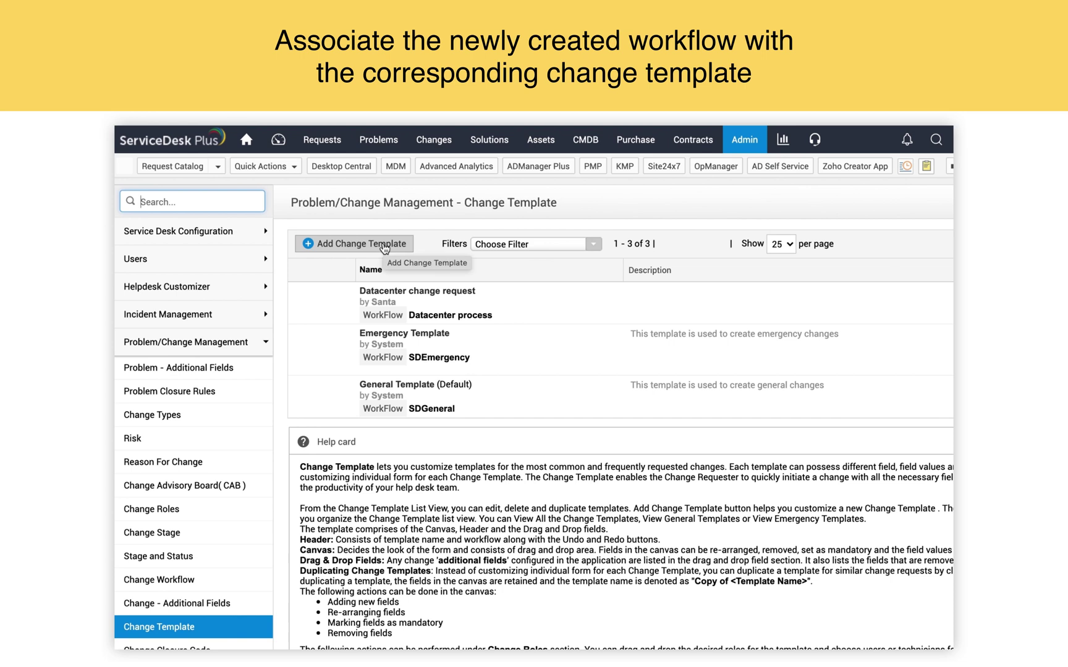
left_click(383, 248)
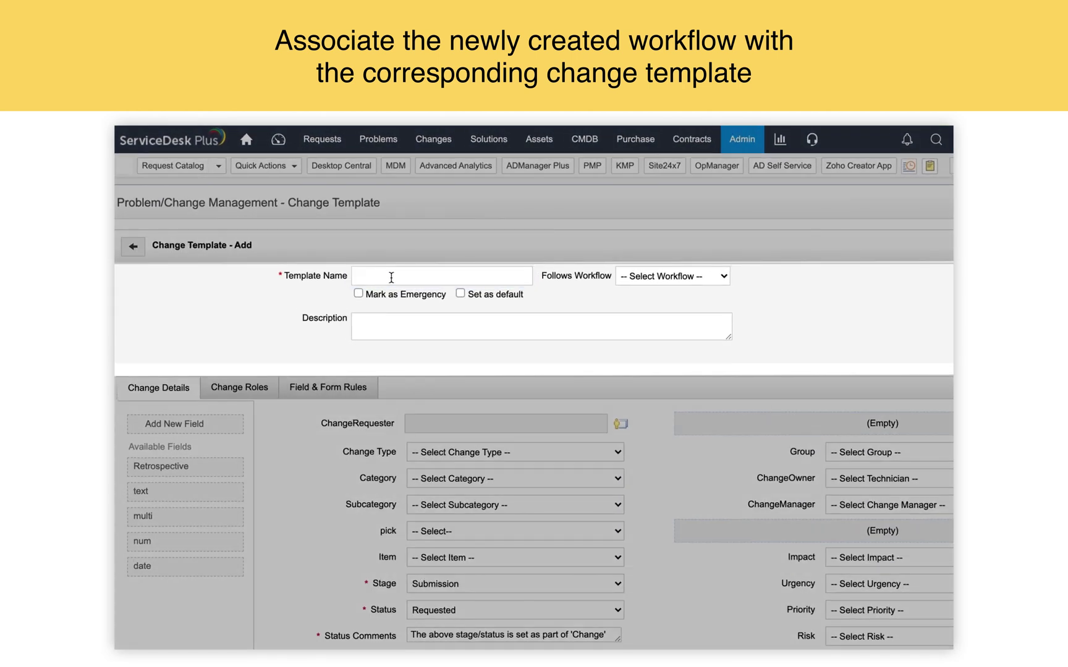
left_click(391, 277)
left_click(393, 302)
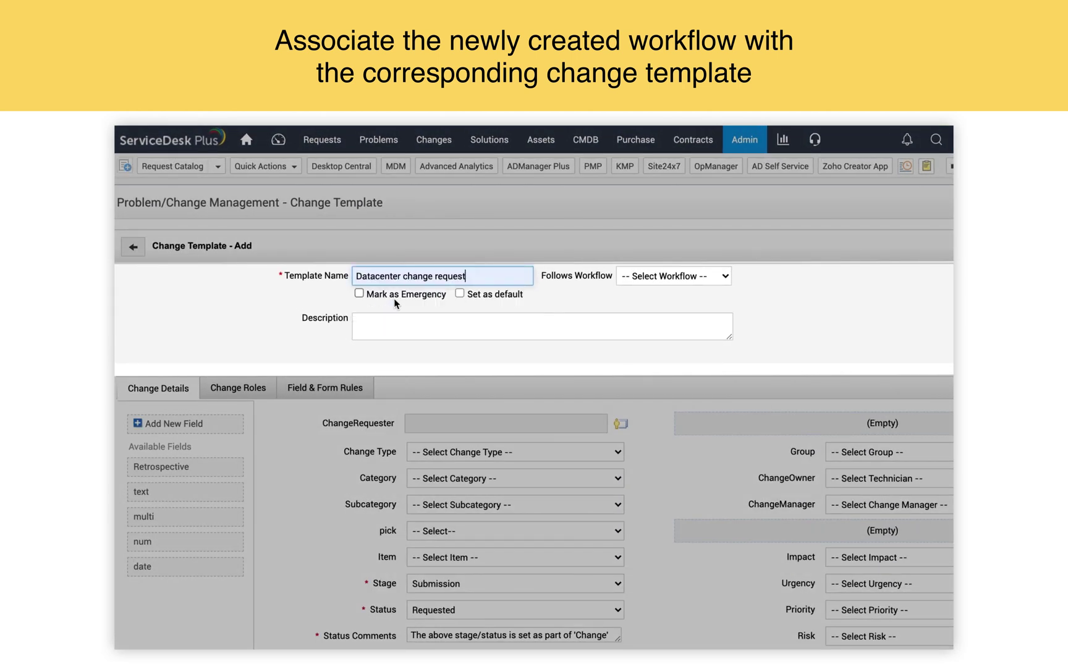
type(".")
left_click(682, 278)
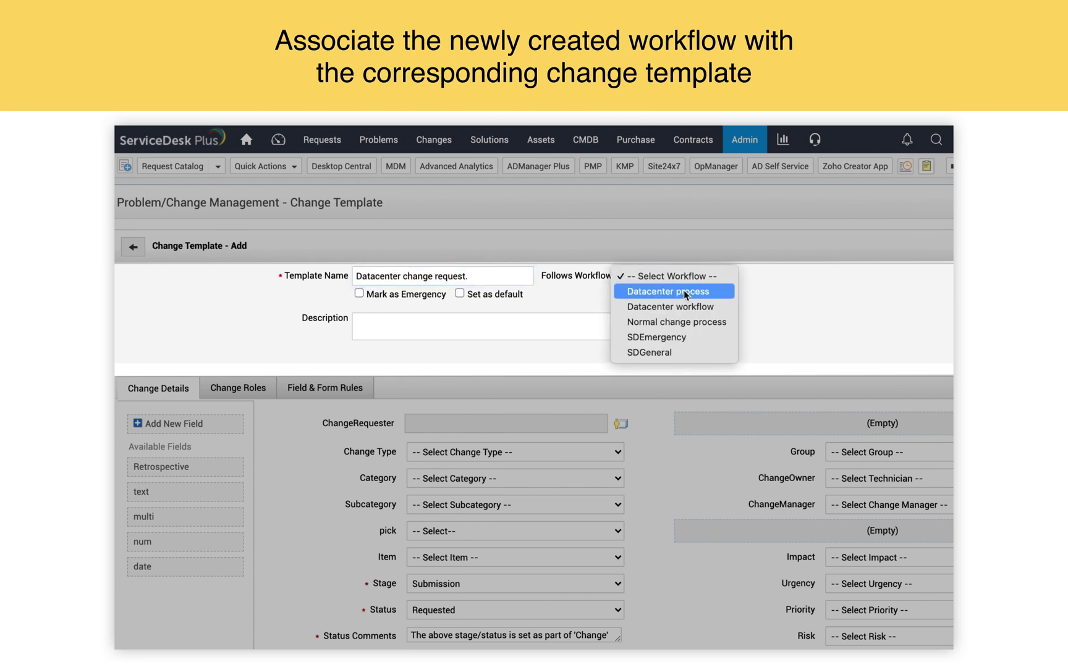
left_click(685, 306)
scroll(497, 393, "down", 2)
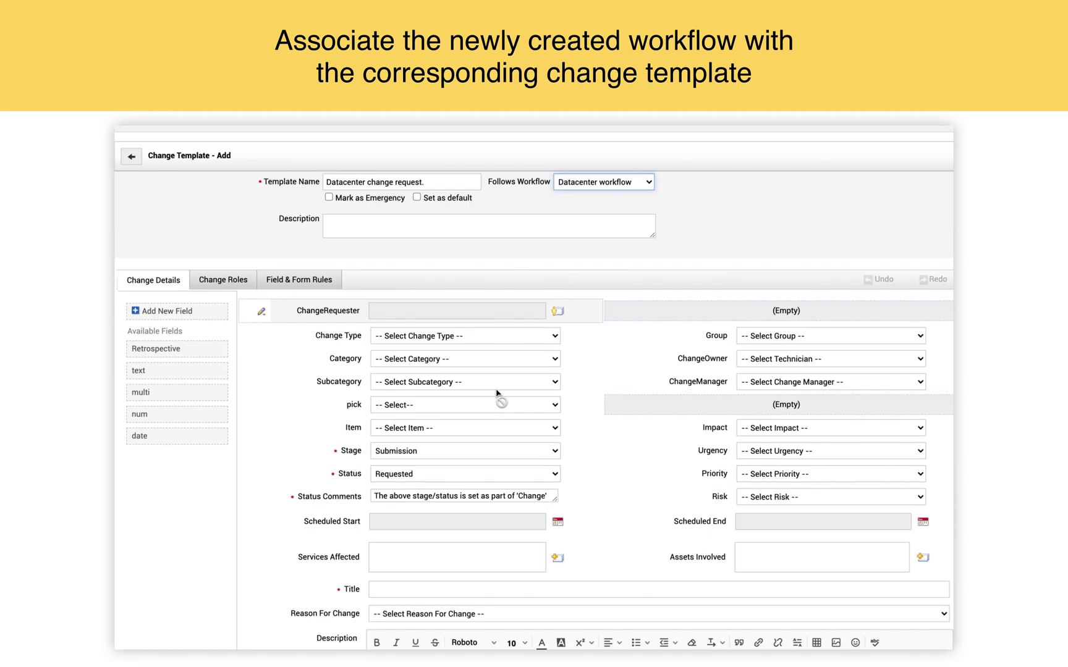
scroll(497, 393, "down", 6)
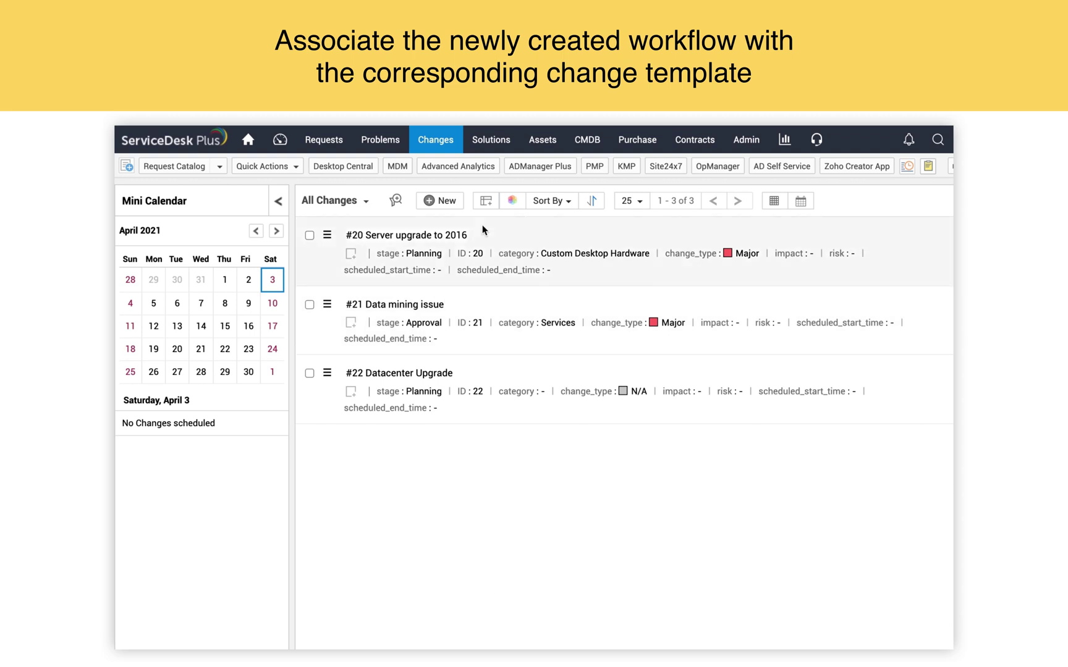
Step: Create and save a change titled Datacenter Upgrade from the Datacenter change request template, with the reason Upgrades based on technology changes
left_click(449, 208)
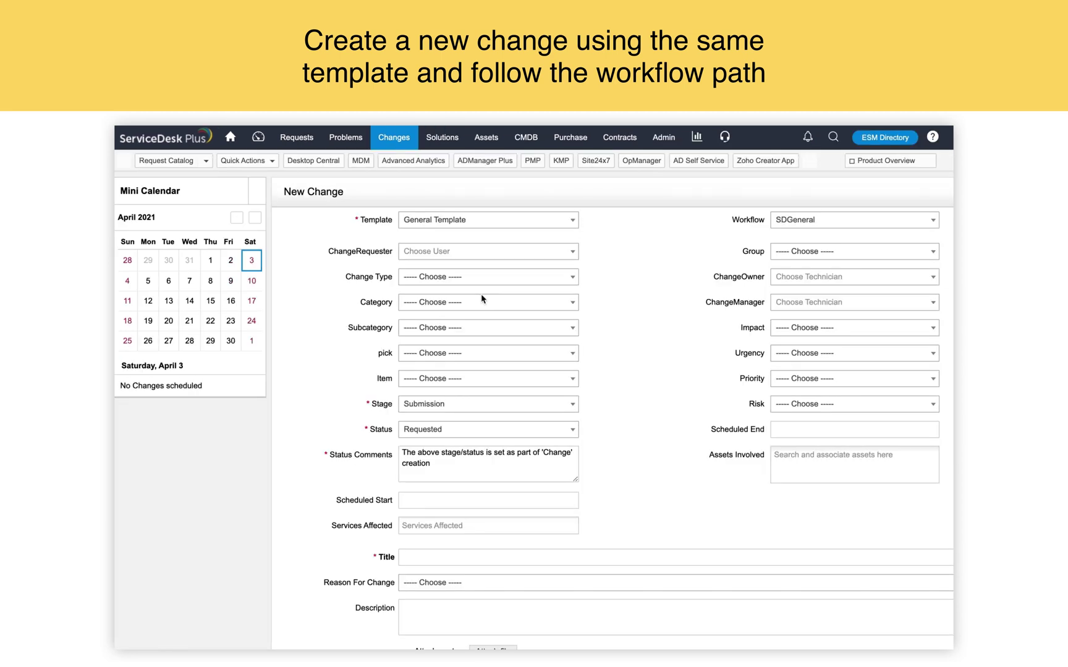
left_click(513, 221)
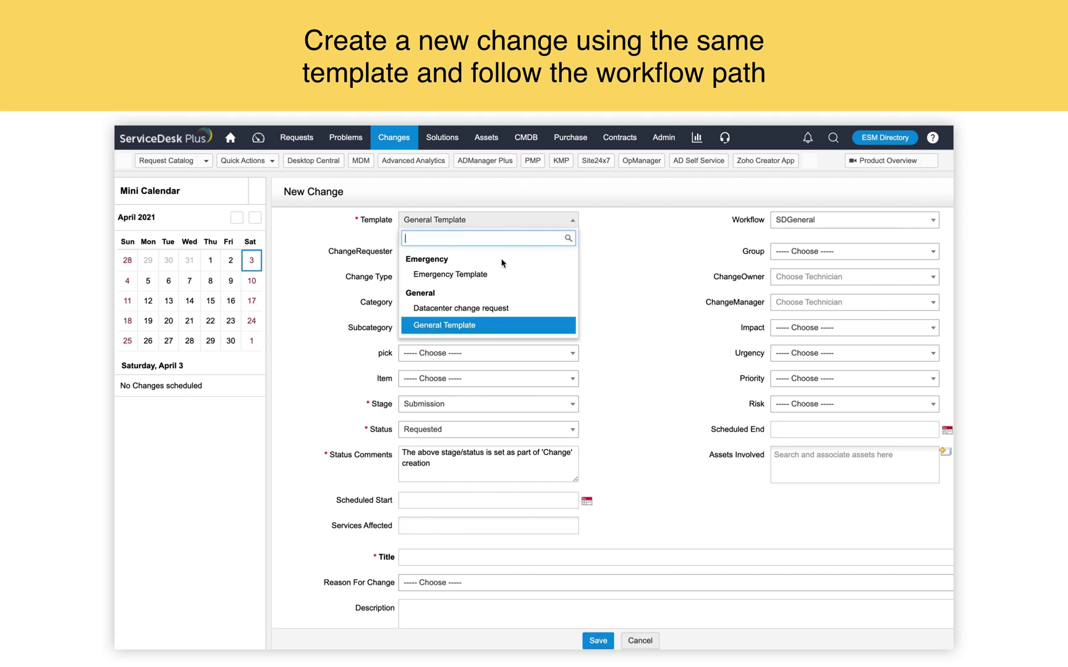
left_click(494, 308)
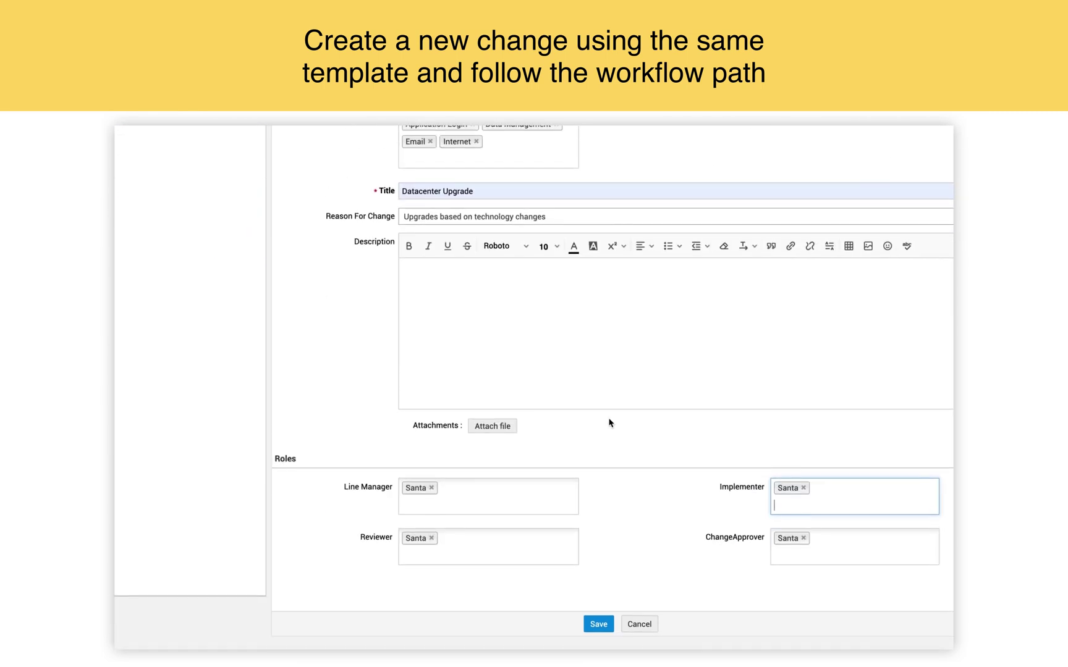
left_click(599, 626)
scroll(465, 428, "down", 1)
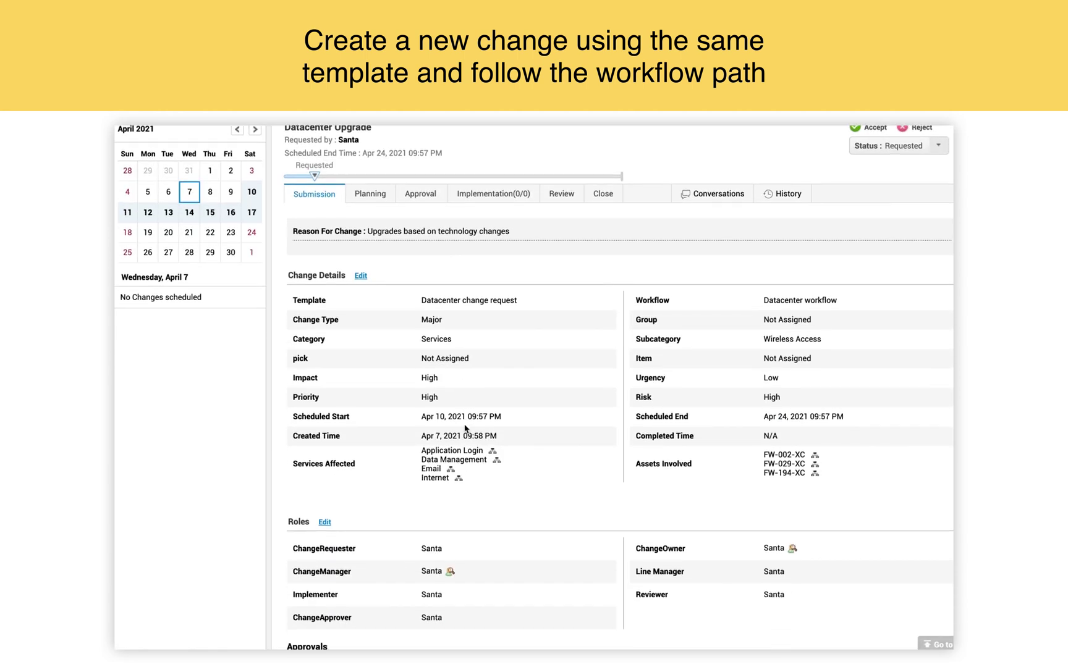
scroll(465, 428, "up", 2)
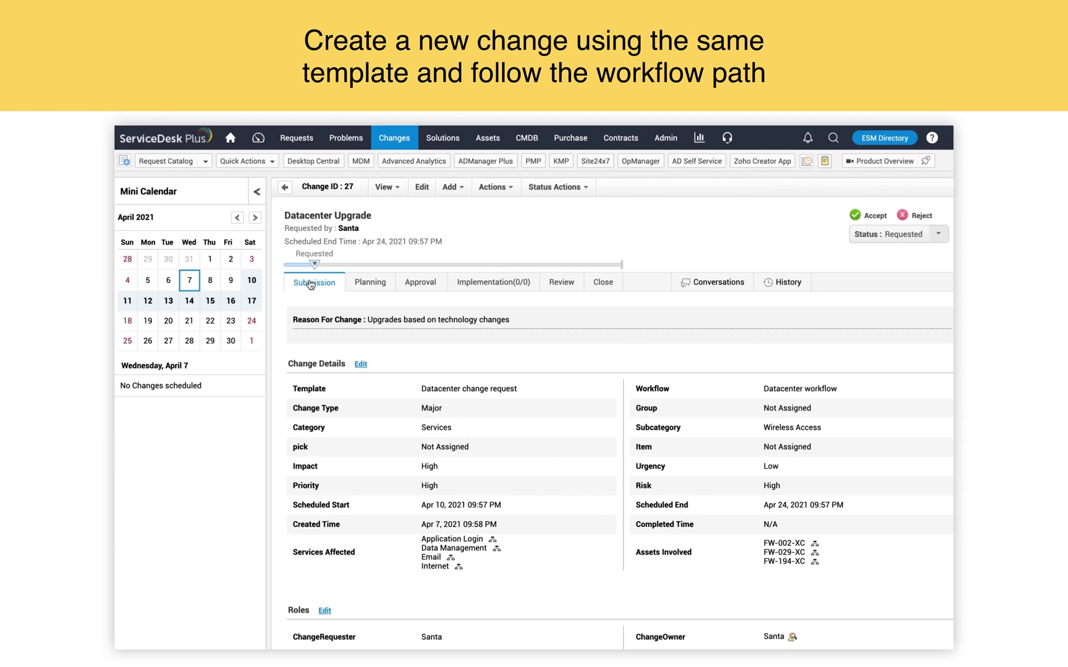
Step: Accept the change's Submission stage with the comment "ok", and review its Submission and Planning details
left_click(868, 220)
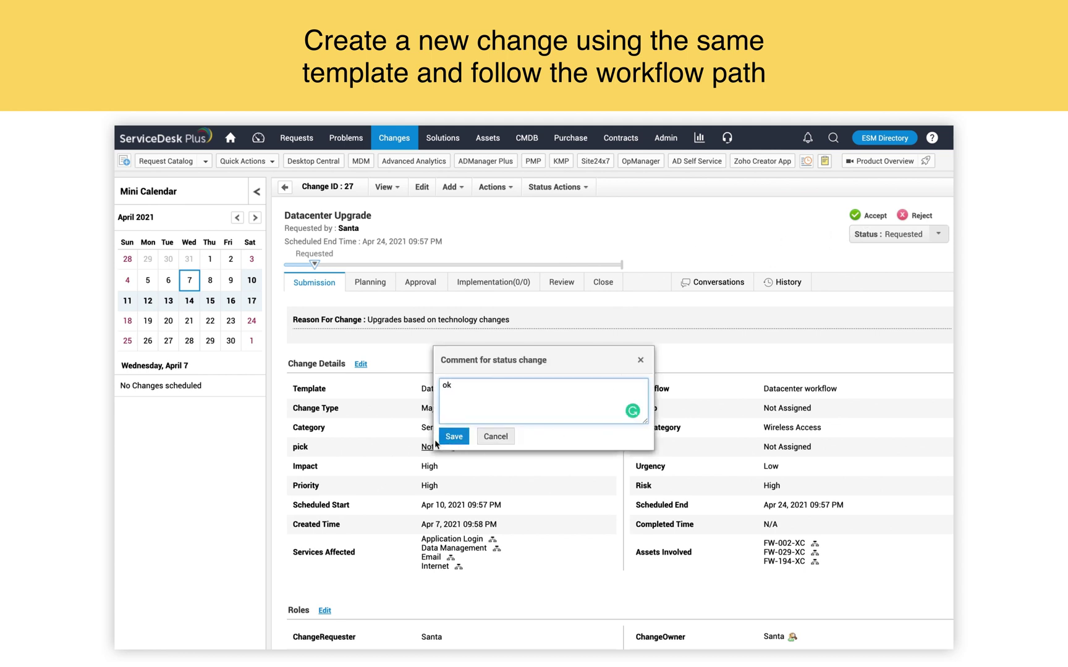
left_click(453, 436)
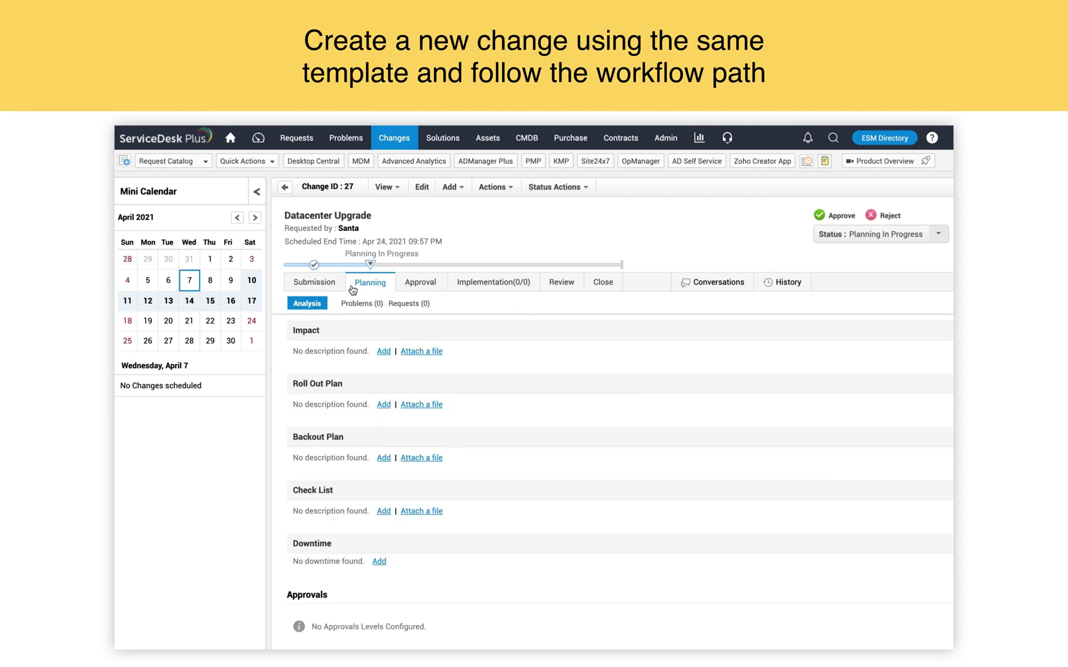
left_click(316, 283)
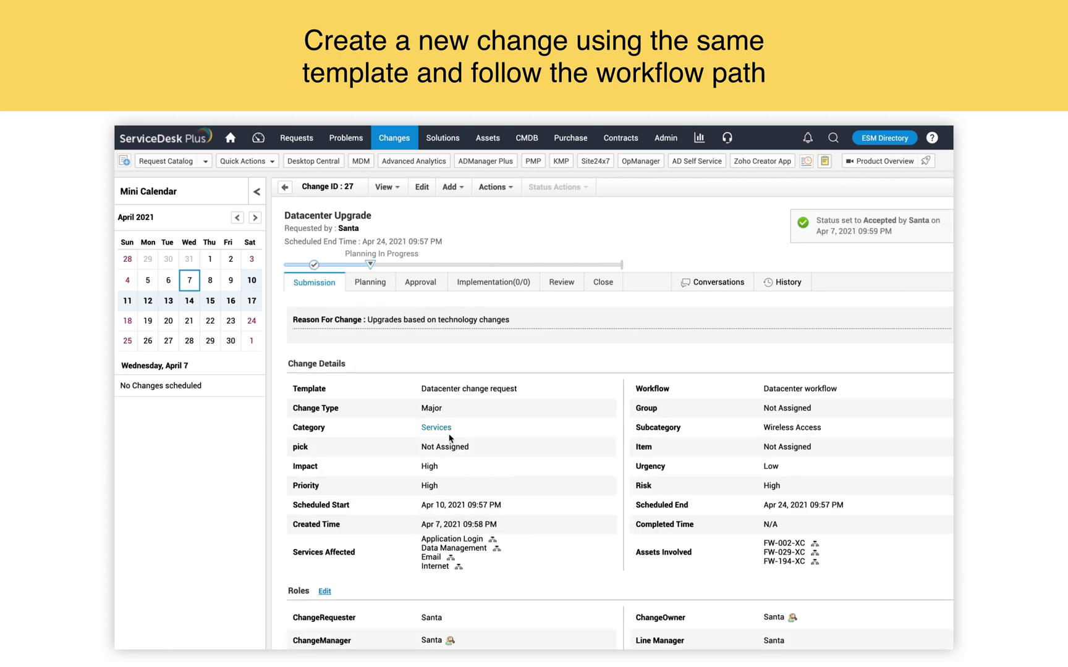
left_click(371, 284)
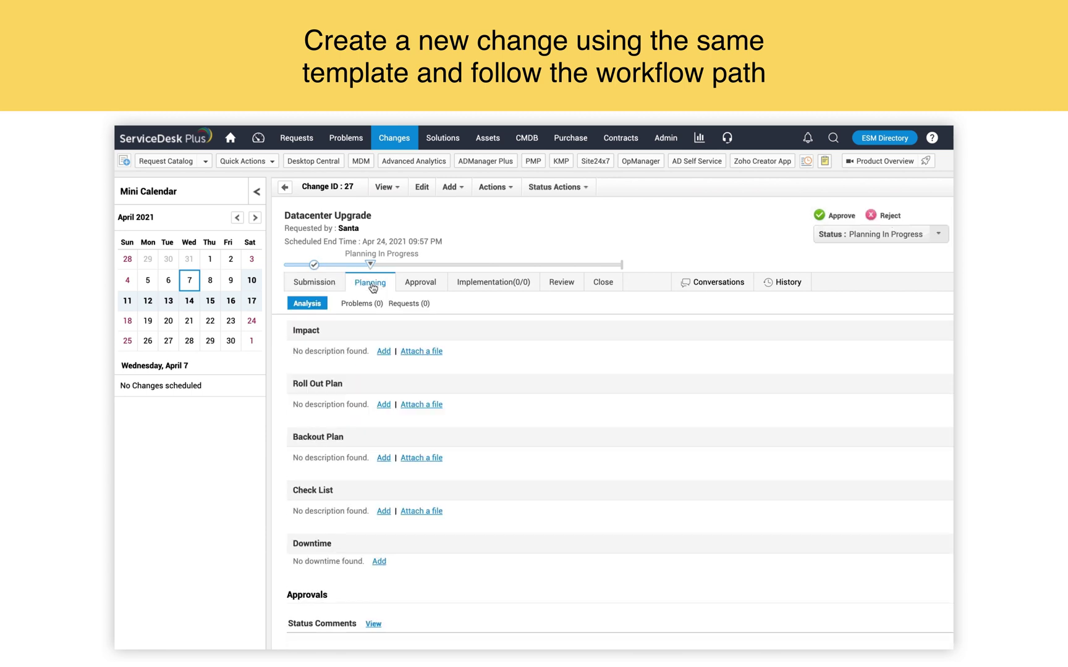
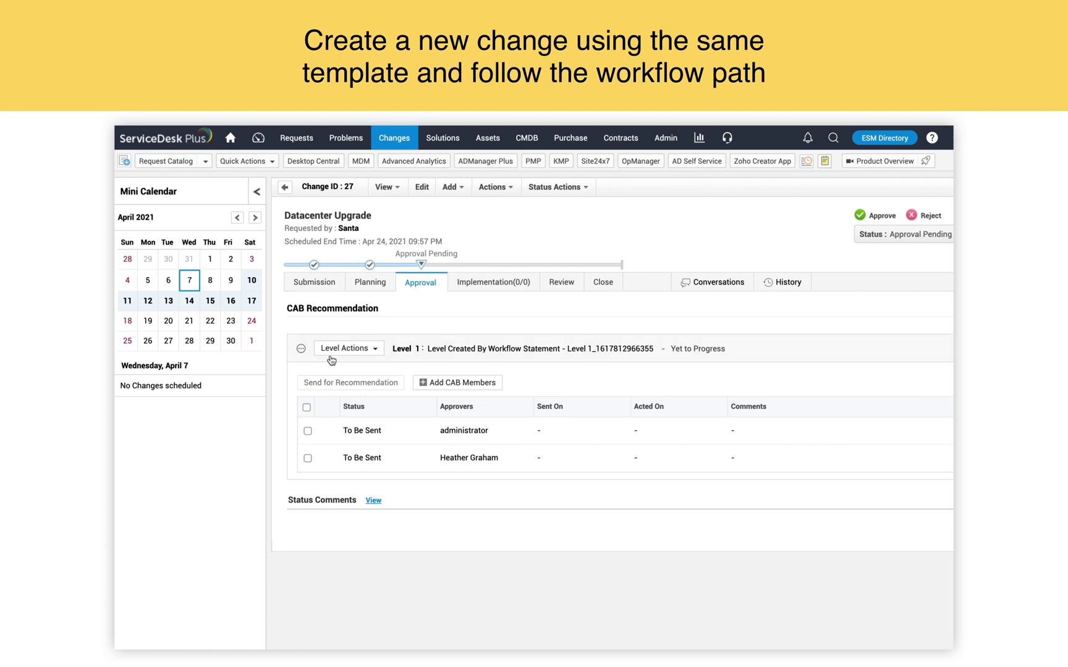
Step: Select all the CAB approvers in Level 1 of the Approval stage and check the actions available for that level
left_click(307, 407)
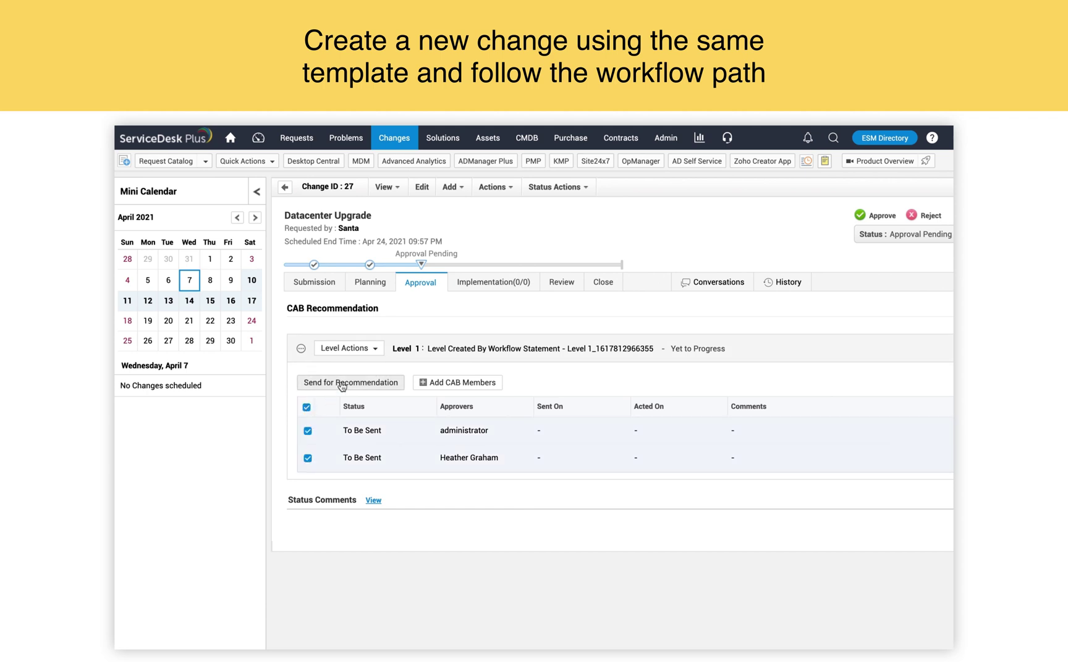
left_click(374, 350)
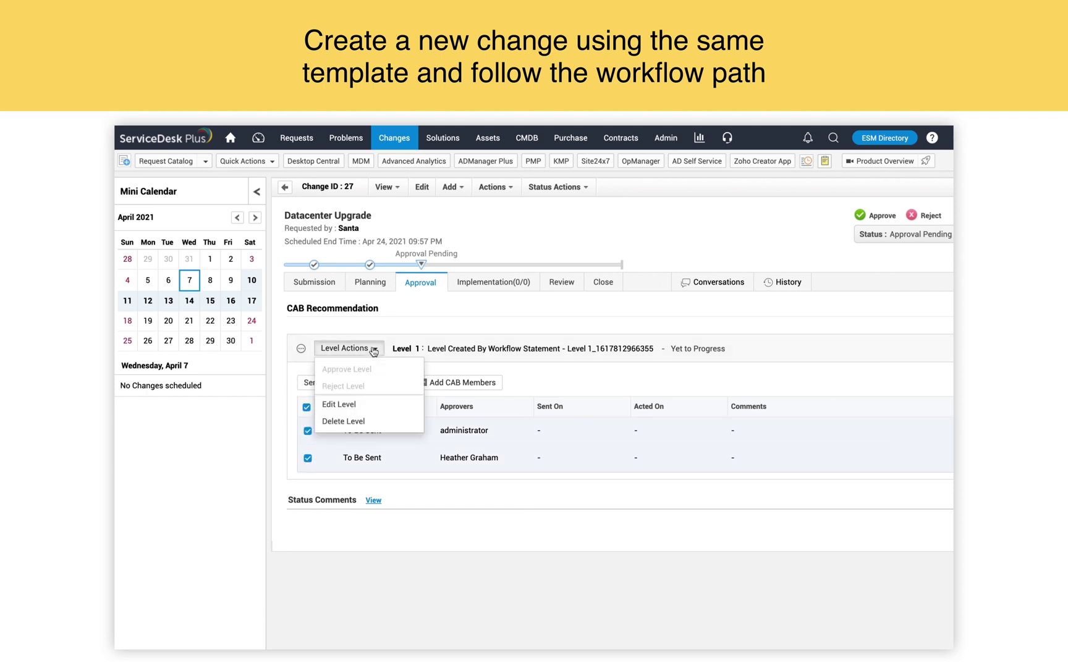
left_click(411, 320)
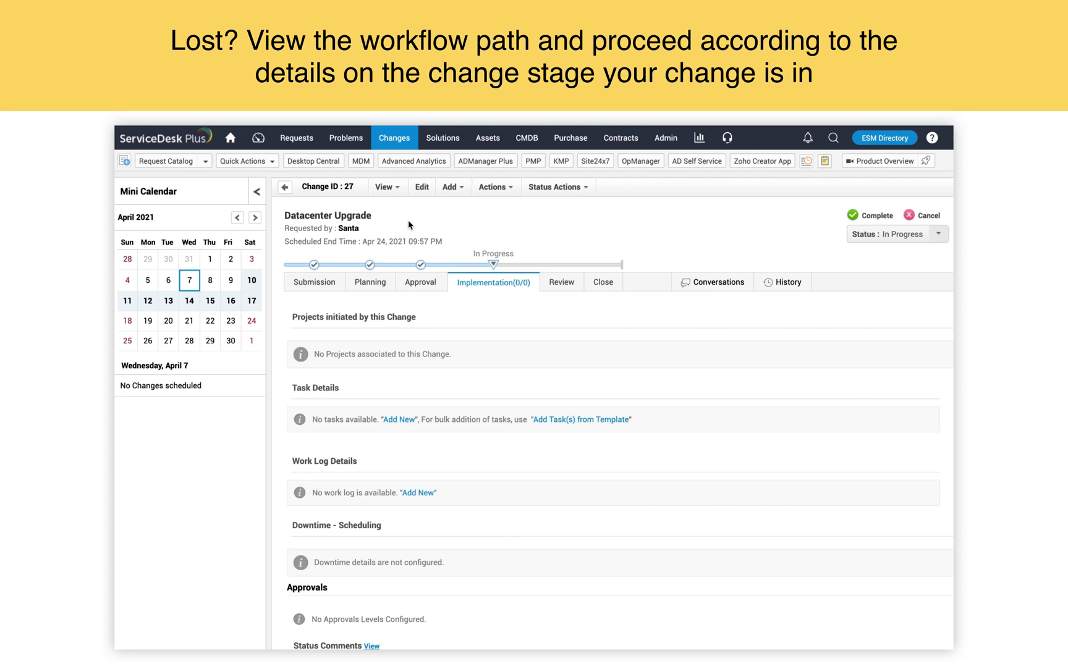
Step: View the Datacenter Upgrade change's workflow and examine its path from the Submission stage through the Implementation stage
left_click(387, 190)
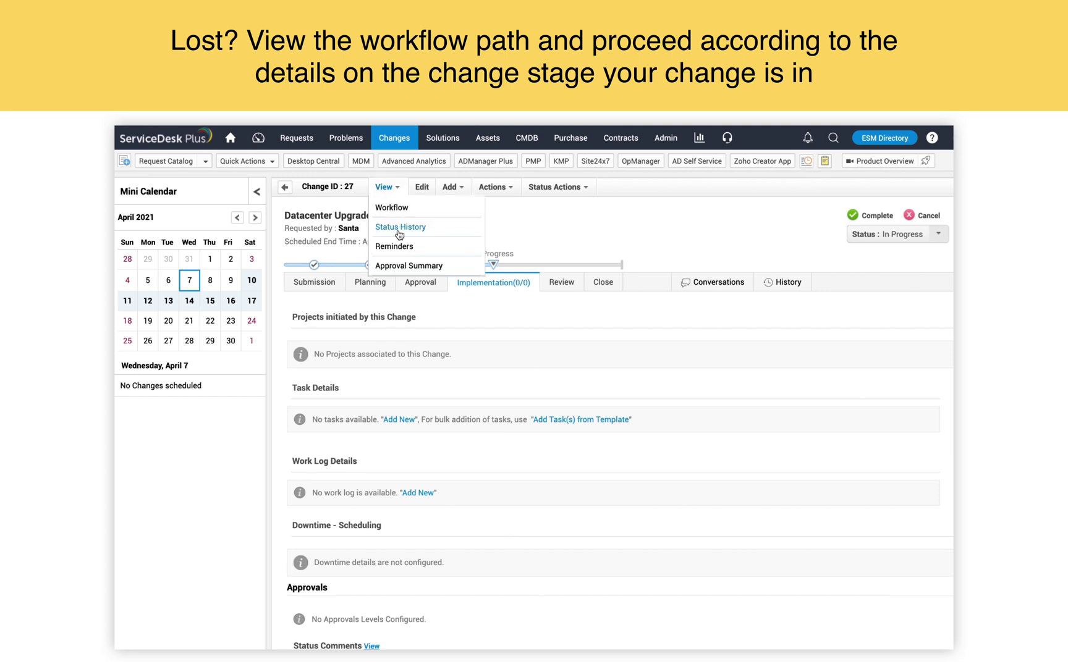
left_click(404, 213)
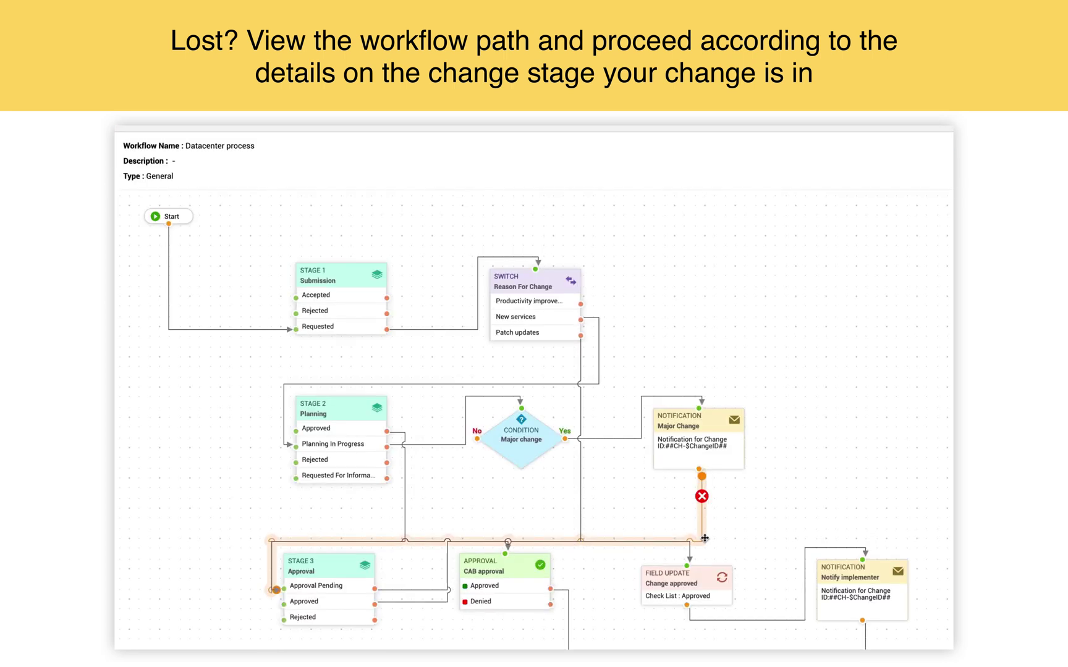
scroll(704, 538, "down", 3)
scroll(704, 538, "down", 5)
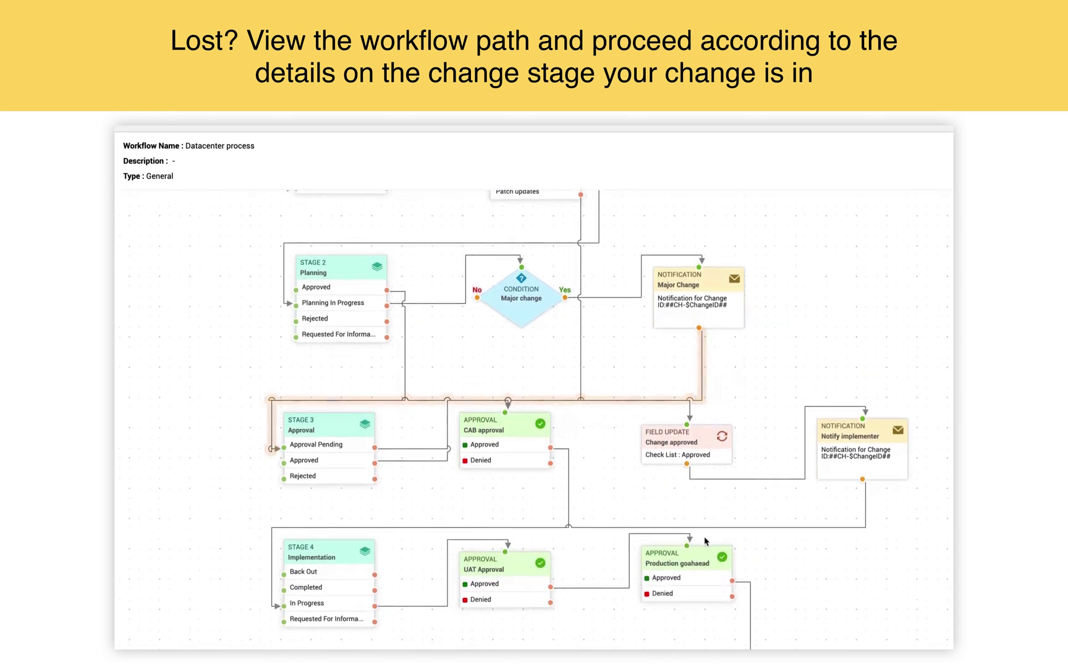
scroll(704, 541, "up", 7)
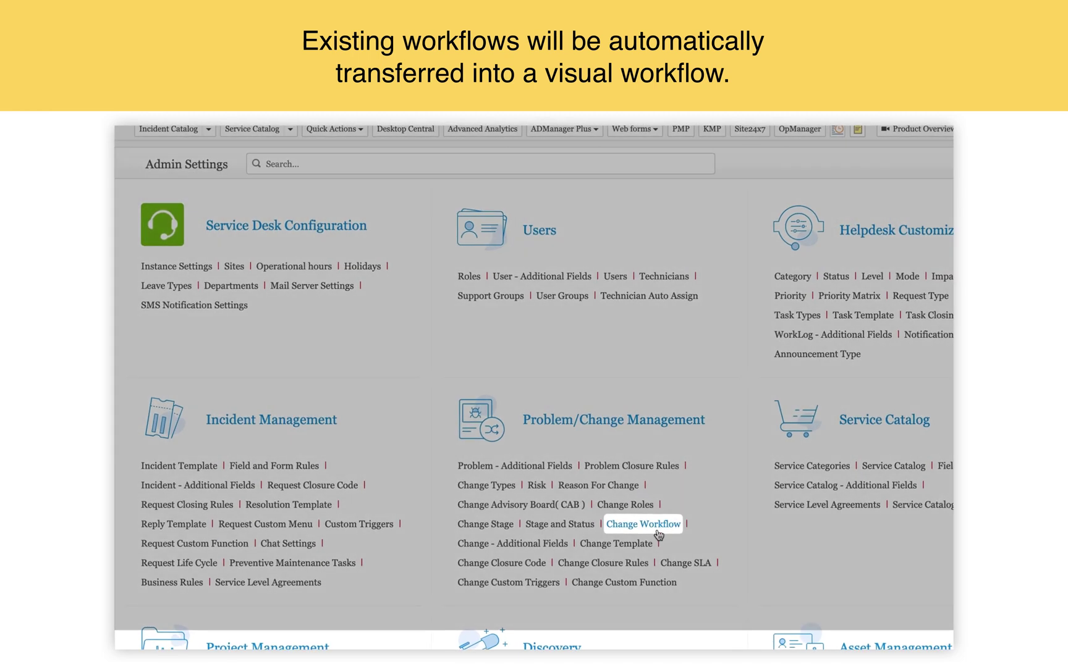
Step: Open the Emergency ECAB change workflow to examine its stages, and return to the workflow list to inspect the Documented Change entry's marker
left_click(657, 530)
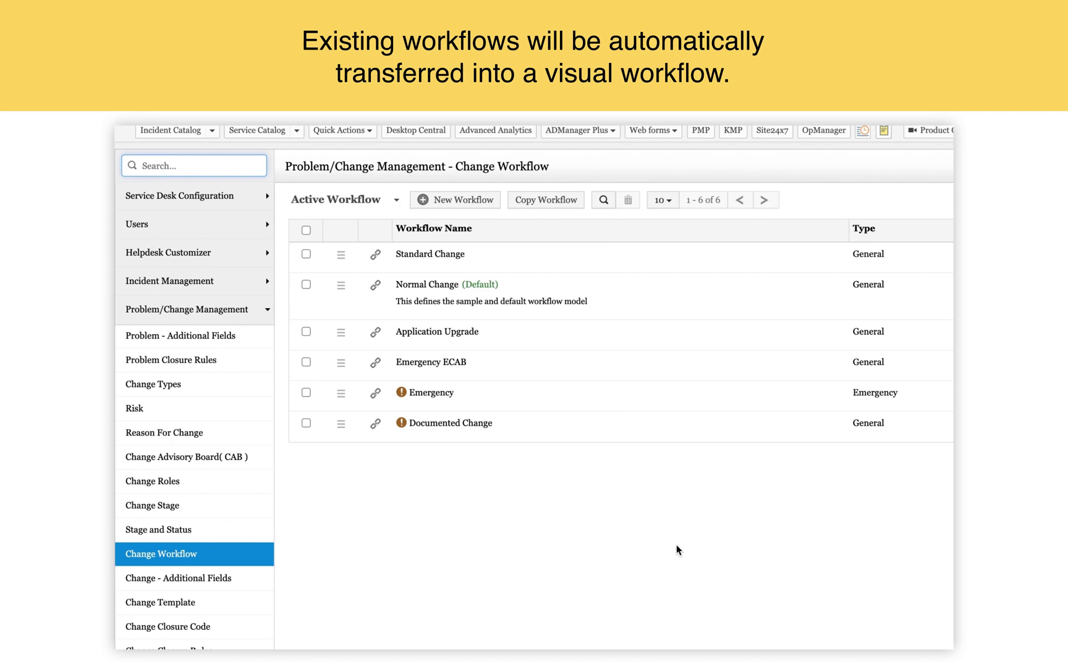
left_click(440, 363)
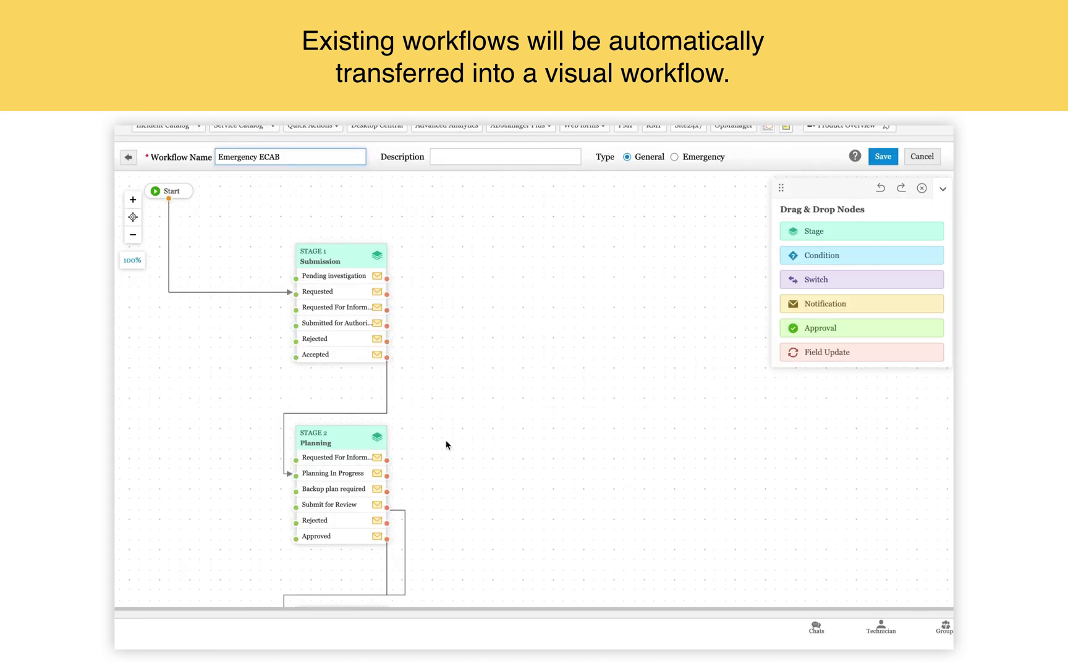
scroll(446, 445, "down", 15)
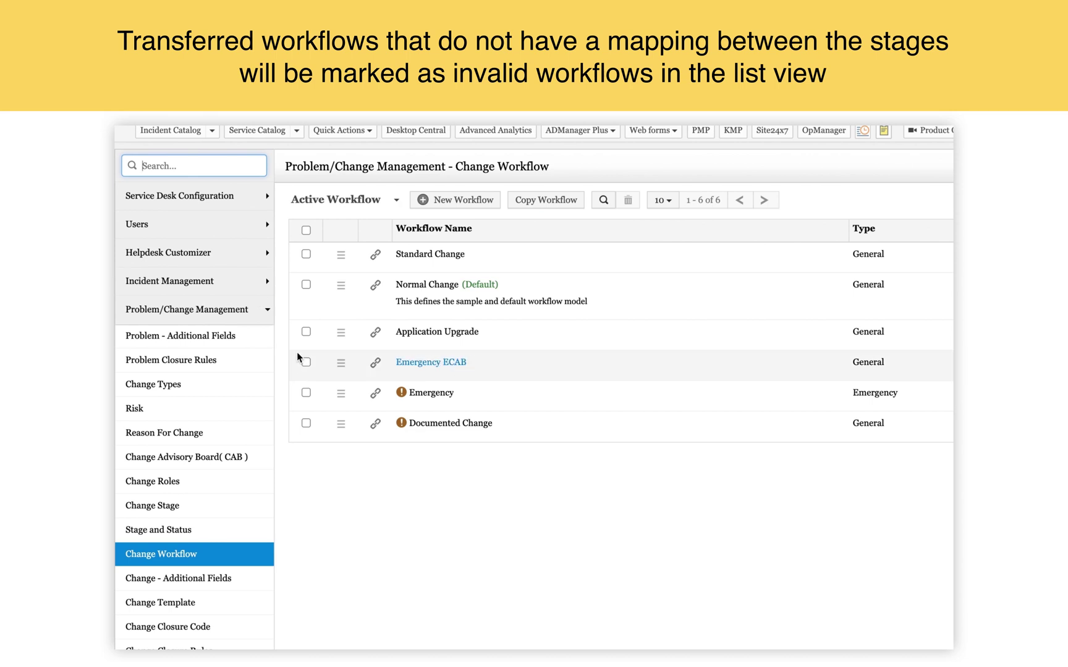
left_click(393, 424)
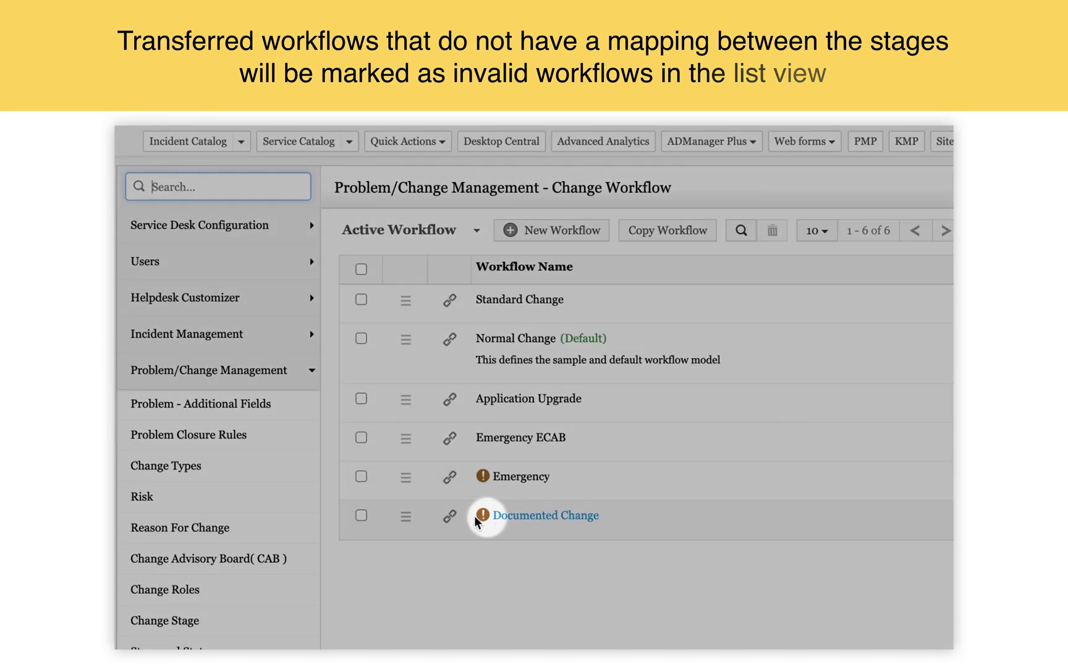